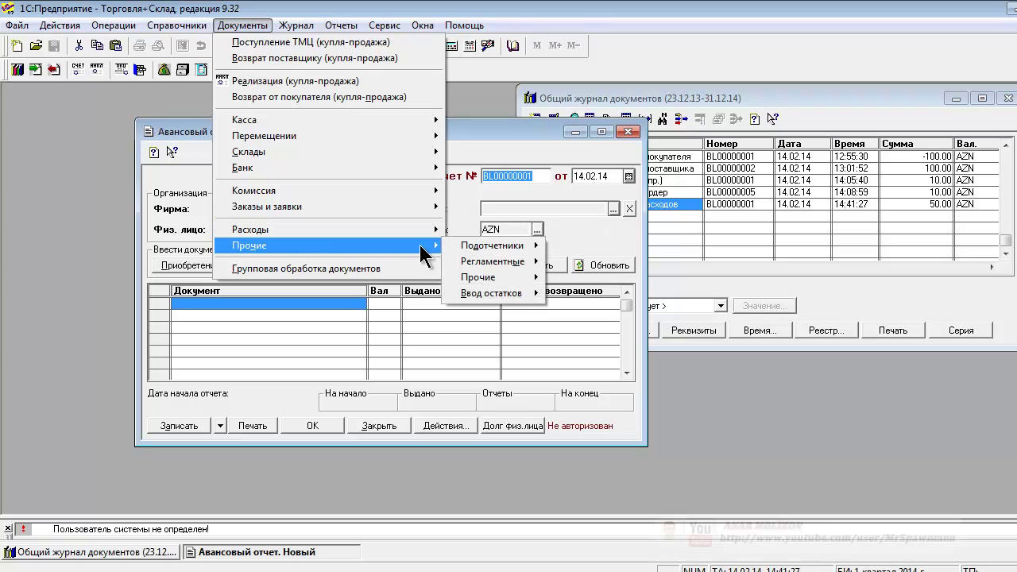
mouse_move(500, 248)
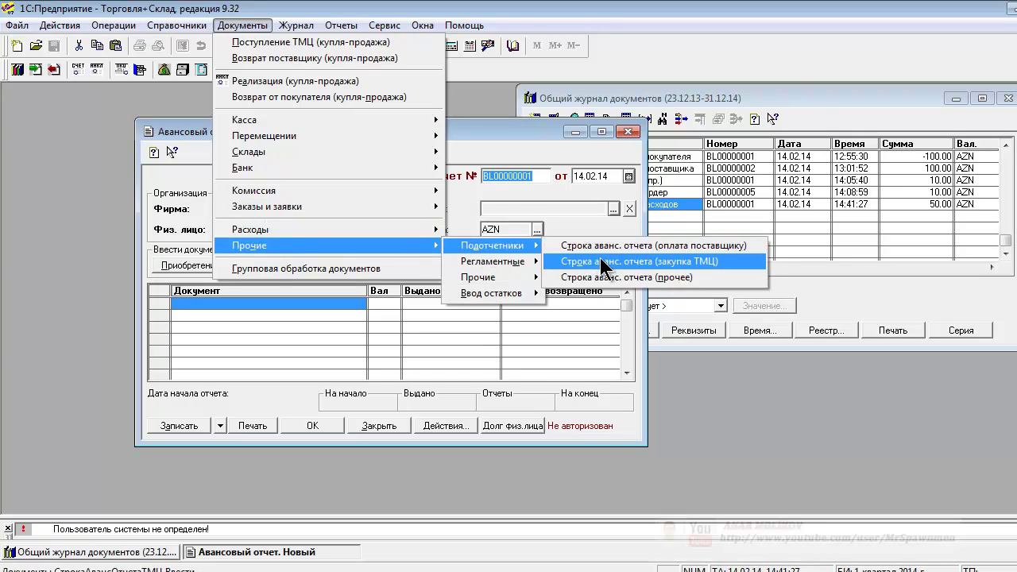
click(181, 198)
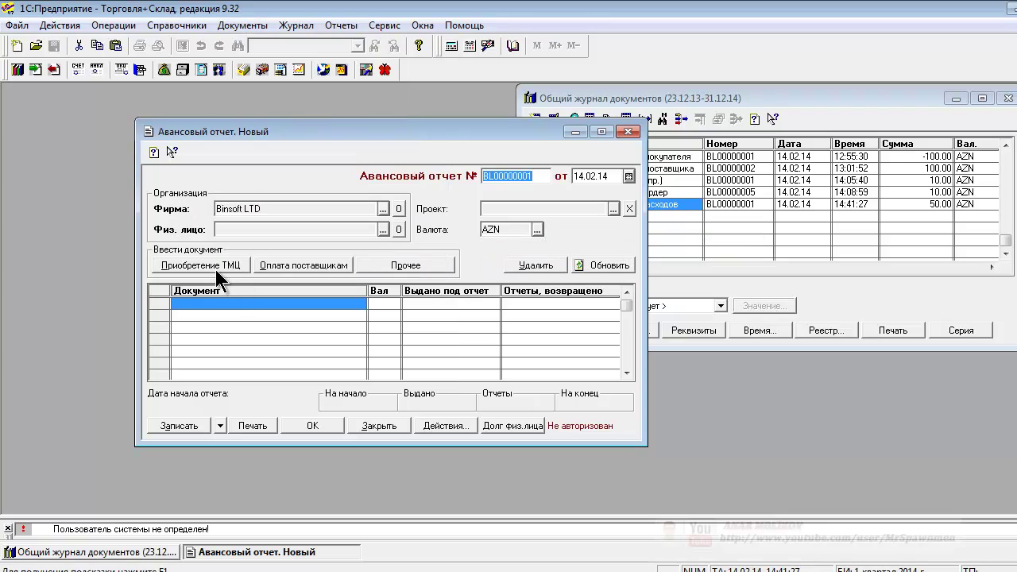
click(189, 268)
click(228, 270)
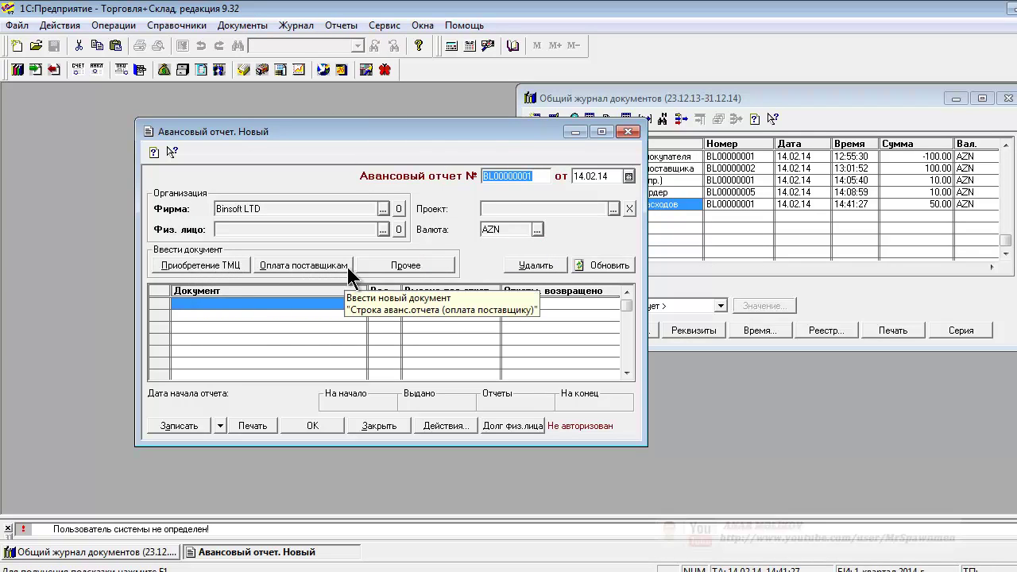
click(242, 25)
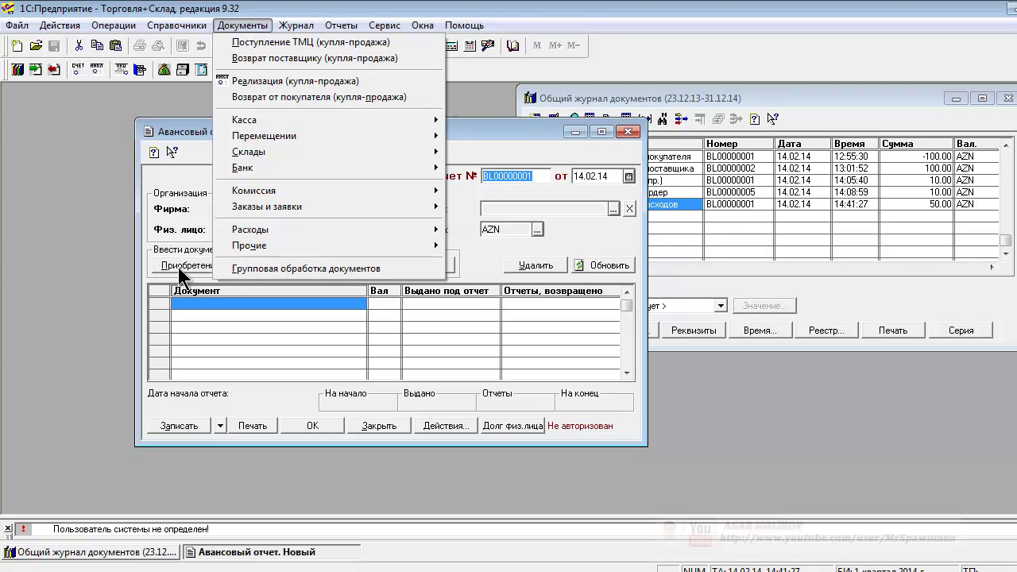
click(117, 130)
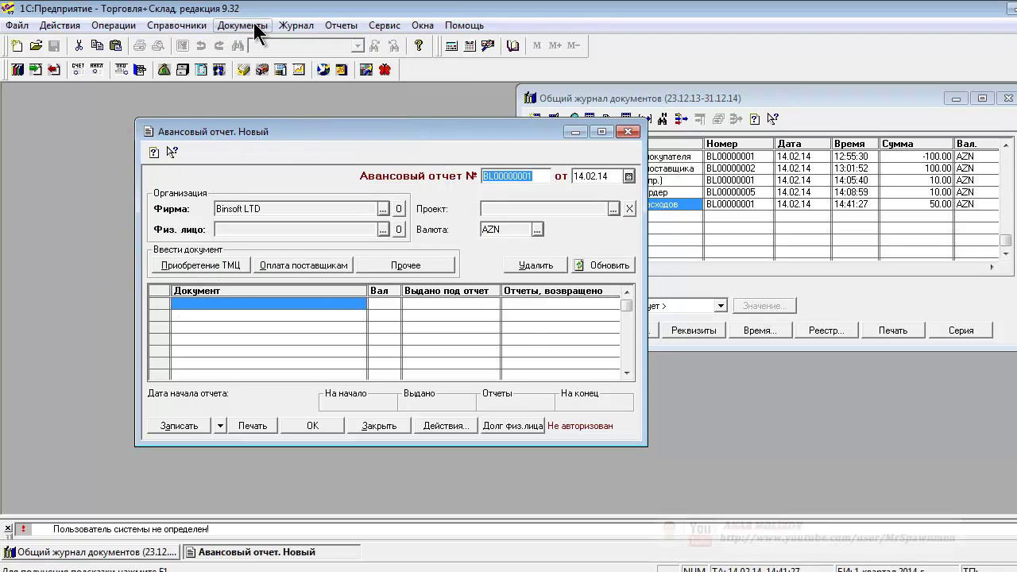
click(229, 28)
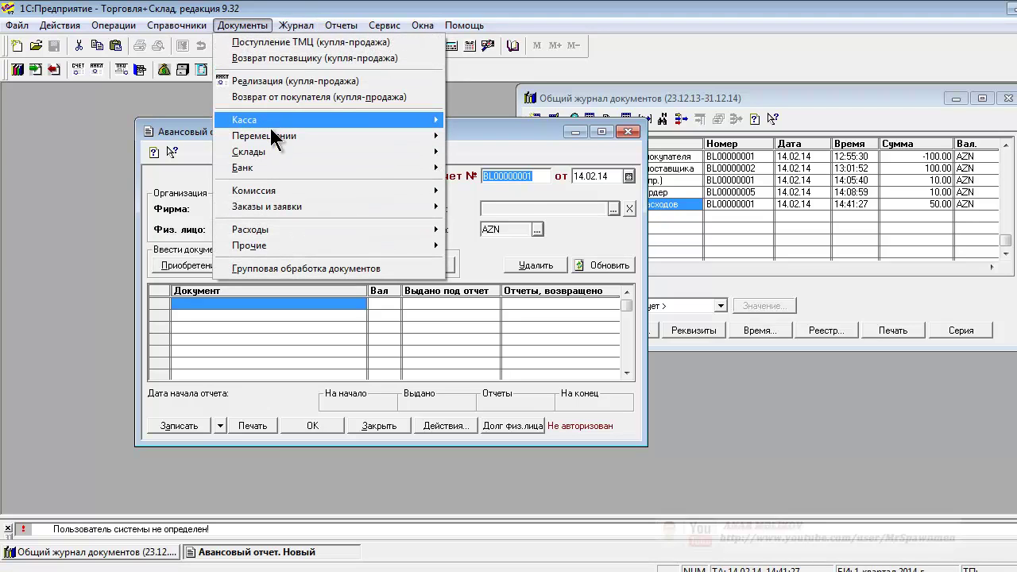
mouse_move(373, 121)
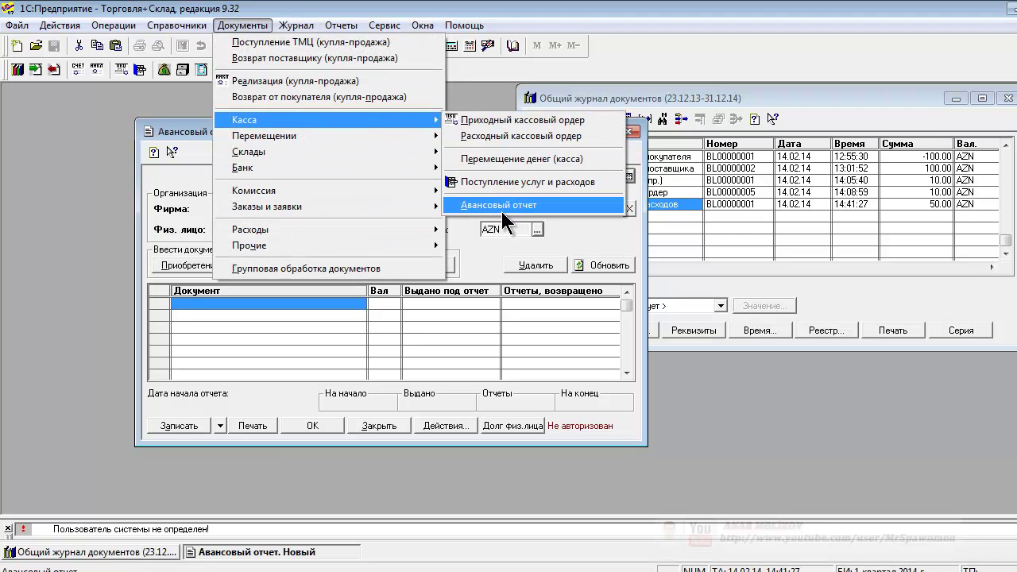
key(Escape)
key(Escape)
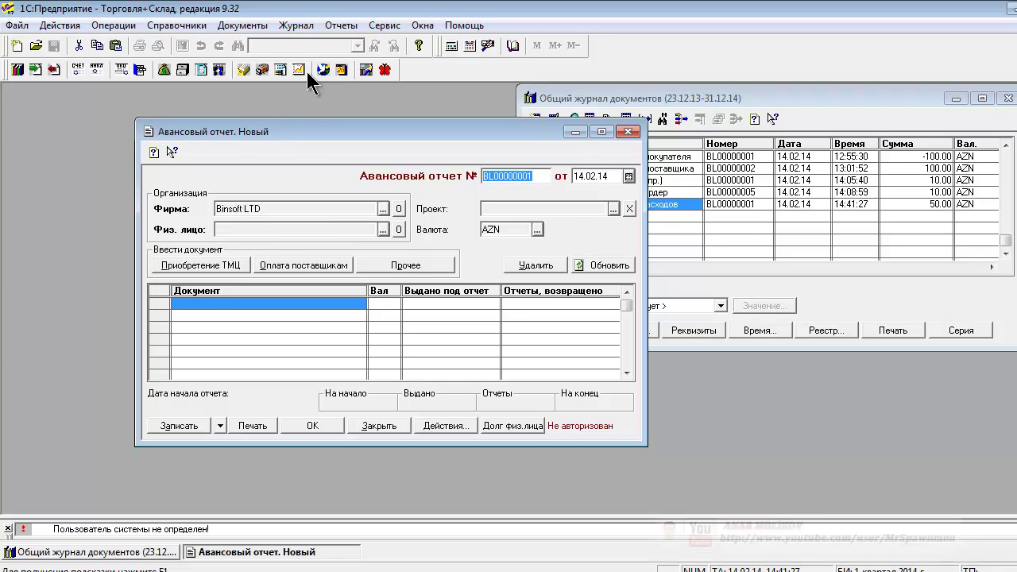
Create a new cash expense order (Расходный кассовый ордер) with the payment type Выдача подотчетнику.
click(242, 24)
mouse_move(306, 120)
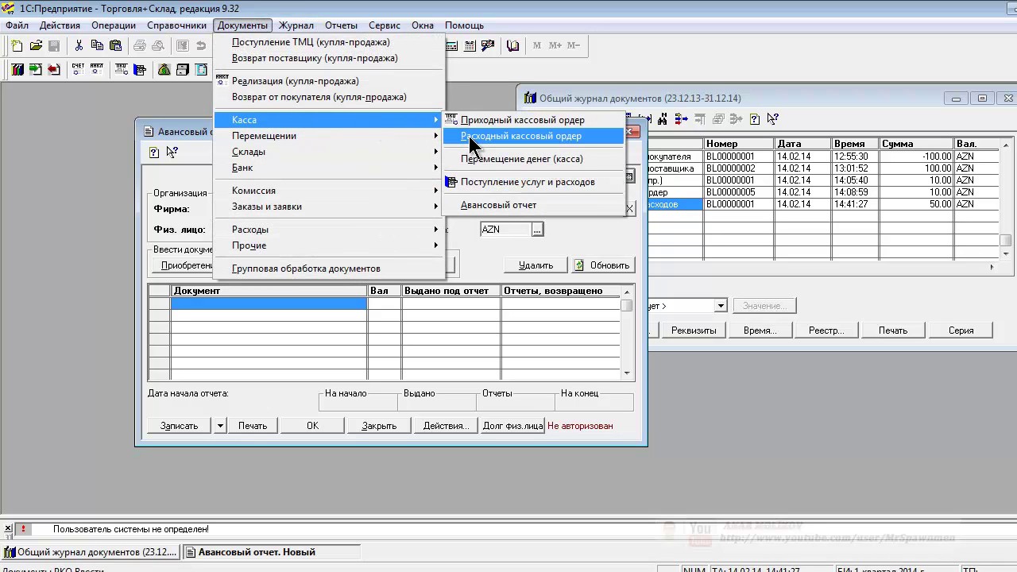
click(470, 138)
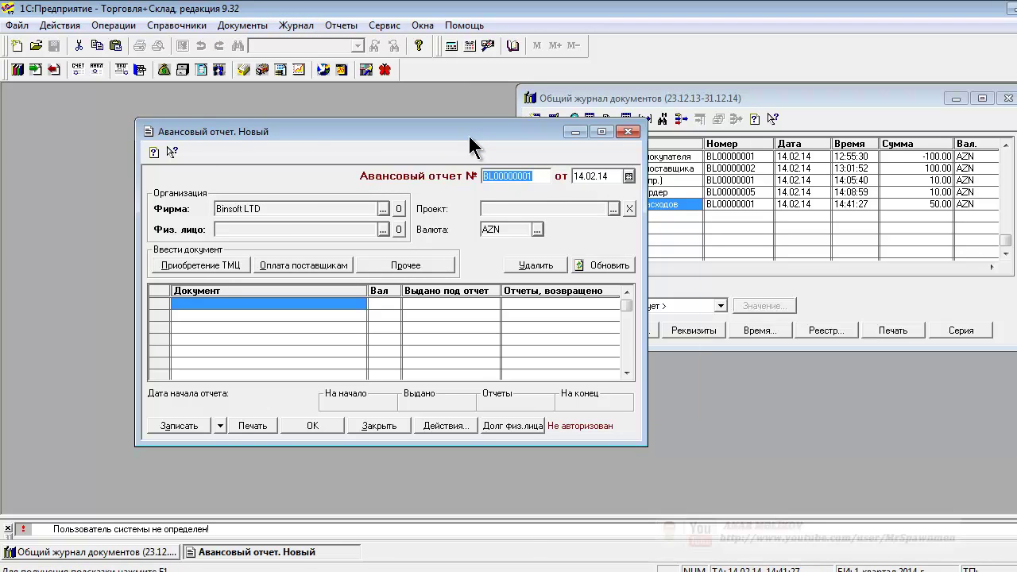
click(379, 269)
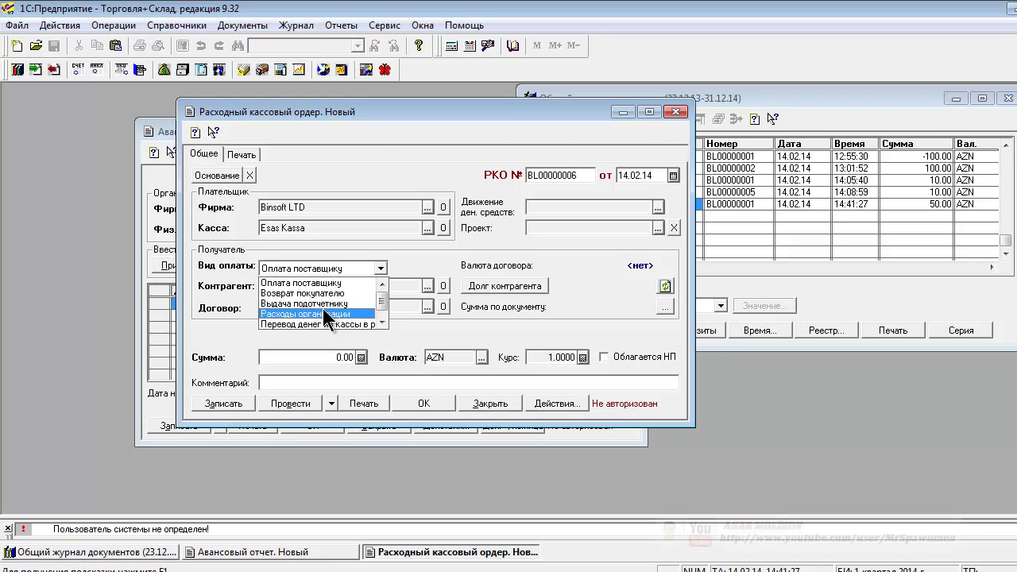
click(350, 302)
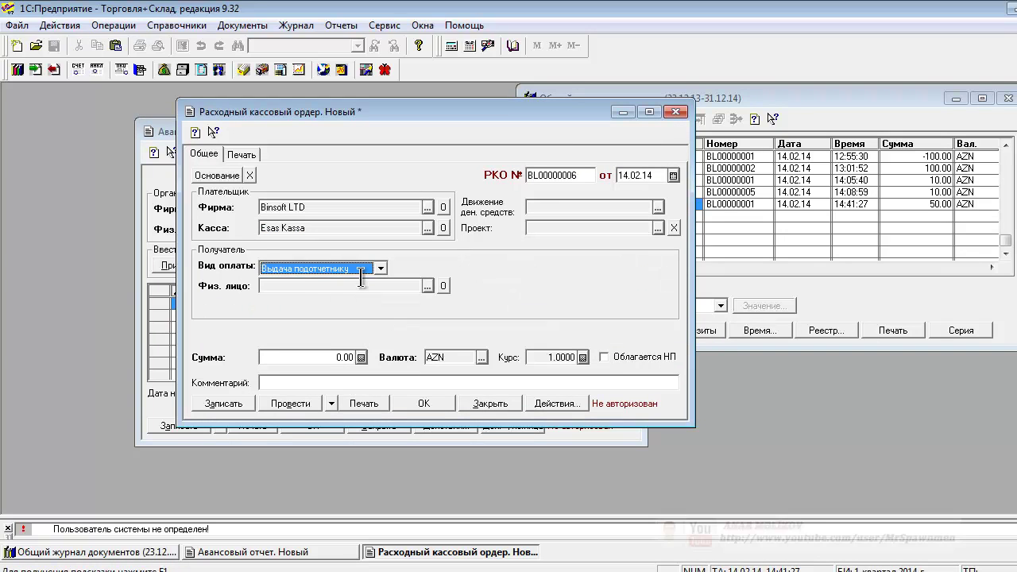
Choose the employee from the Сотрудники group as the order's Физ. лицо.
click(428, 285)
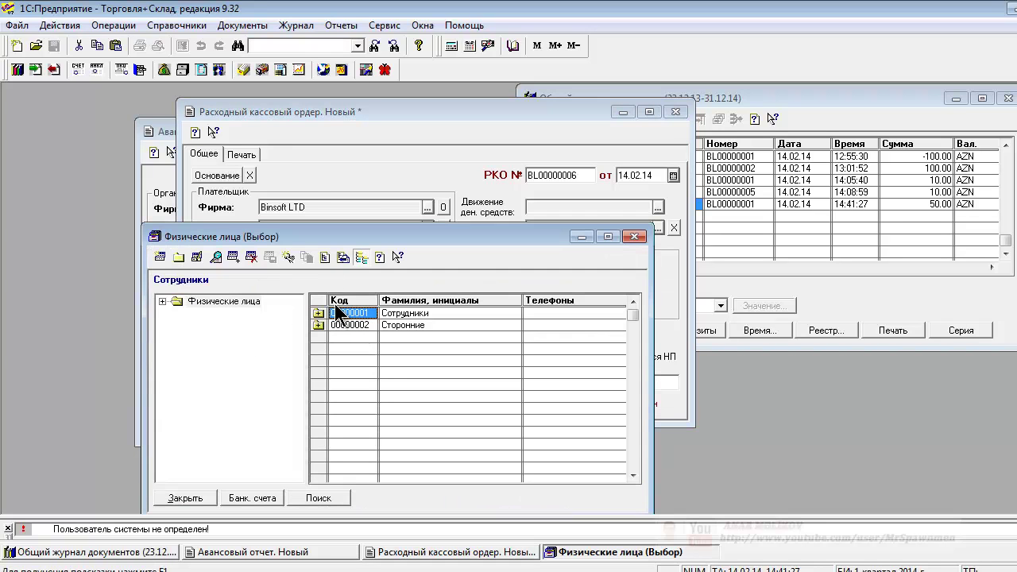
key(Down)
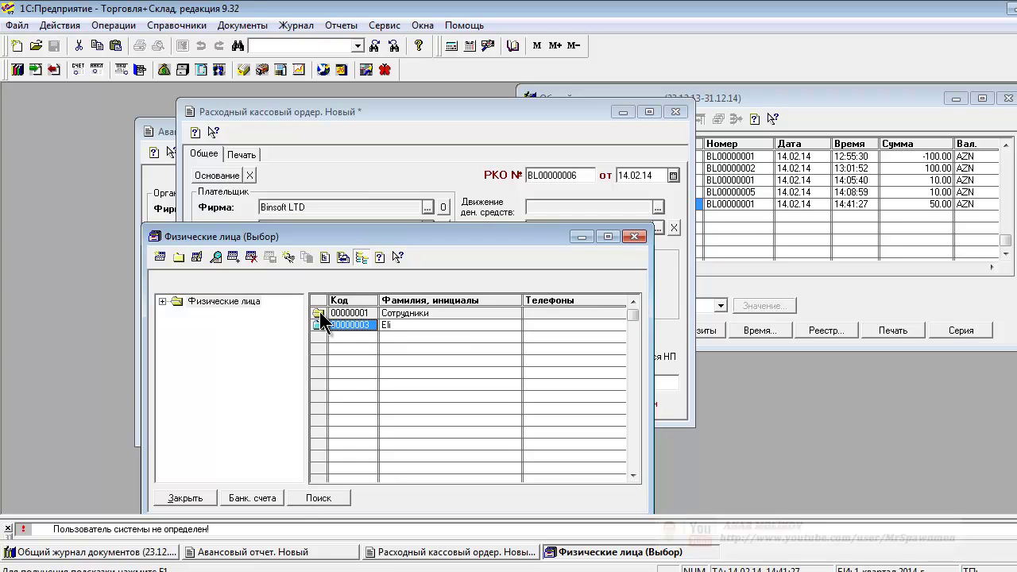
double_click(391, 325)
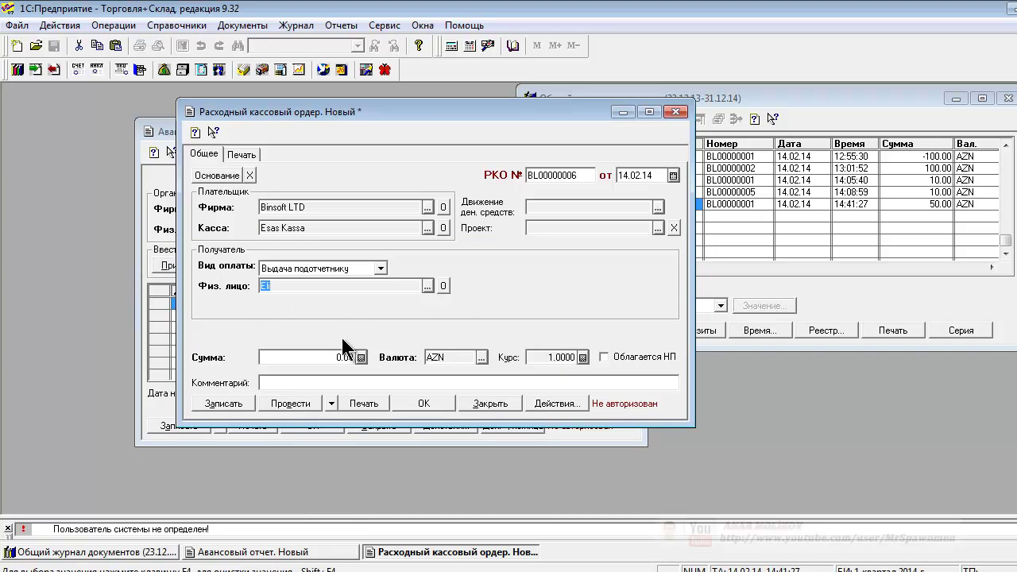
Set the cash expense order's amount to 30 AZN, then save and post it at the current time.
click(323, 357)
text(30)
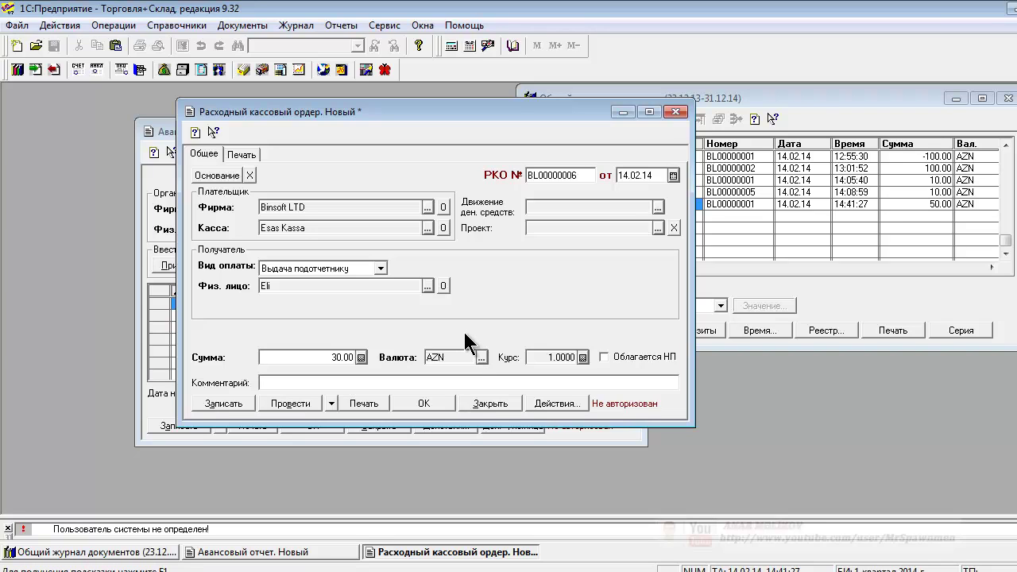
click(444, 403)
click(614, 255)
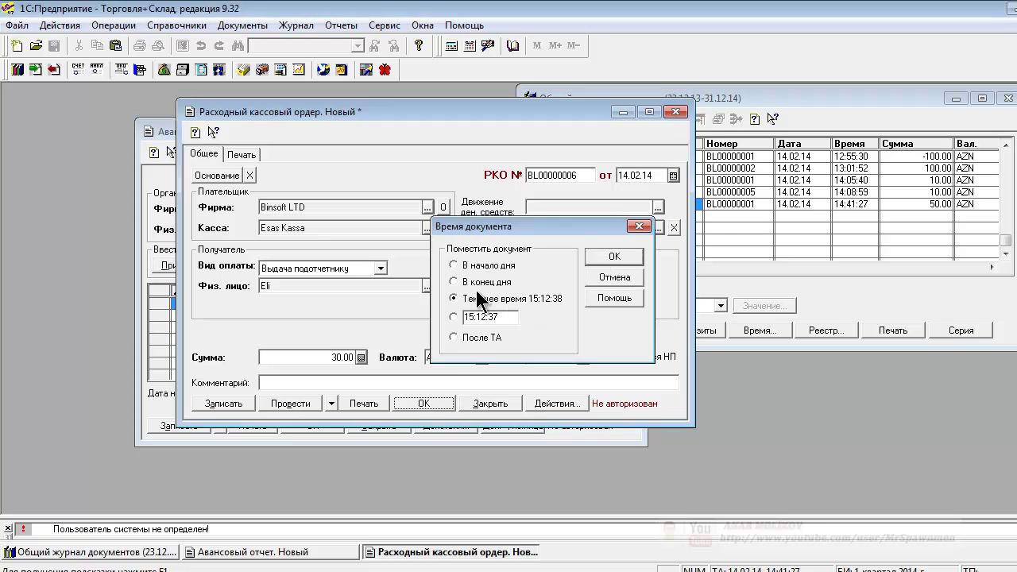
click(506, 330)
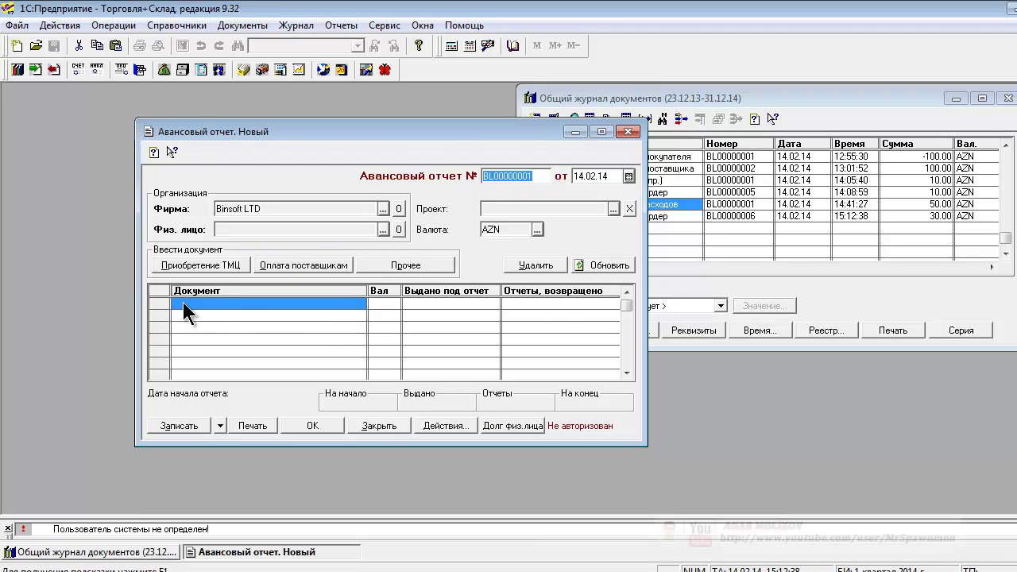
Try to enter a goods purchase document (Приобретение ТМЦ) from the advance report without a selected Физ. лицо.
click(160, 303)
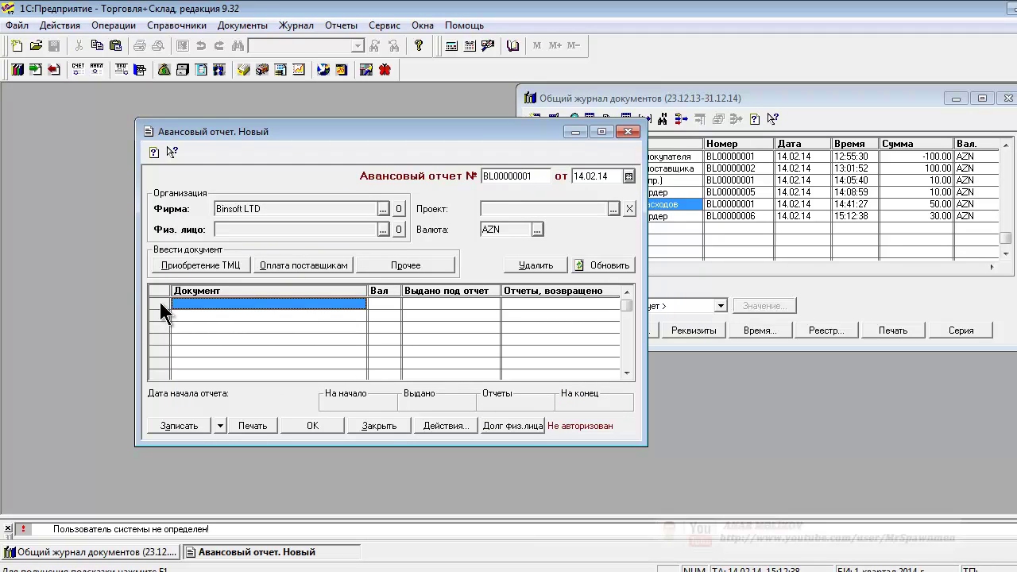
click(203, 263)
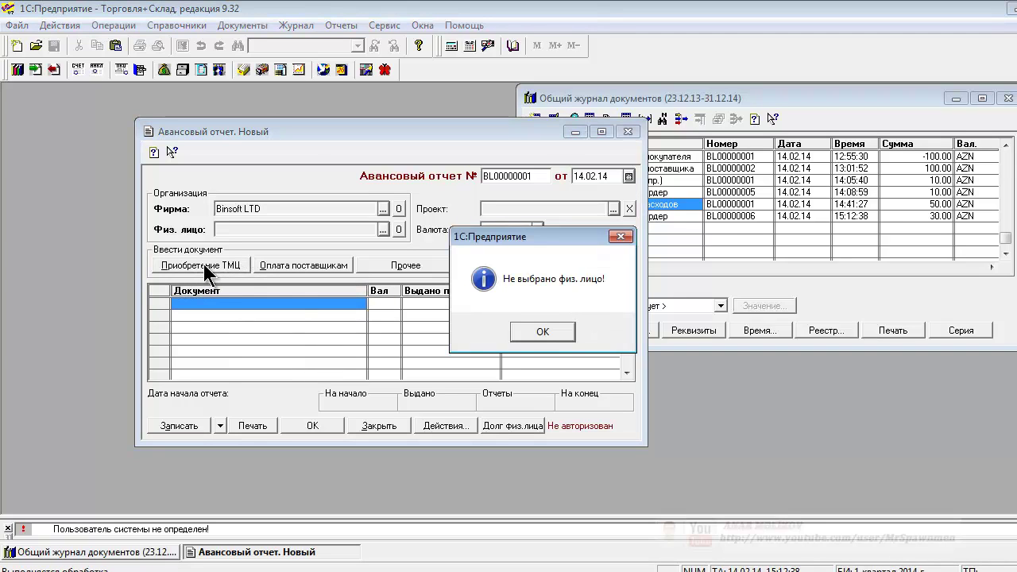
click(540, 332)
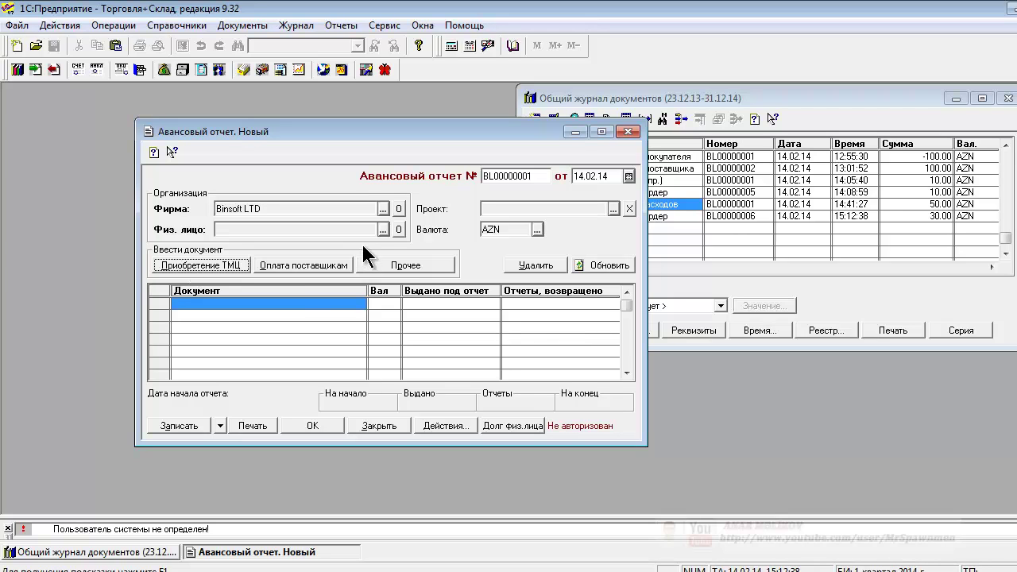
Set the advance report's Физ. лицо to the employee from the Сотрудники group and check the issued cash order row.
click(378, 229)
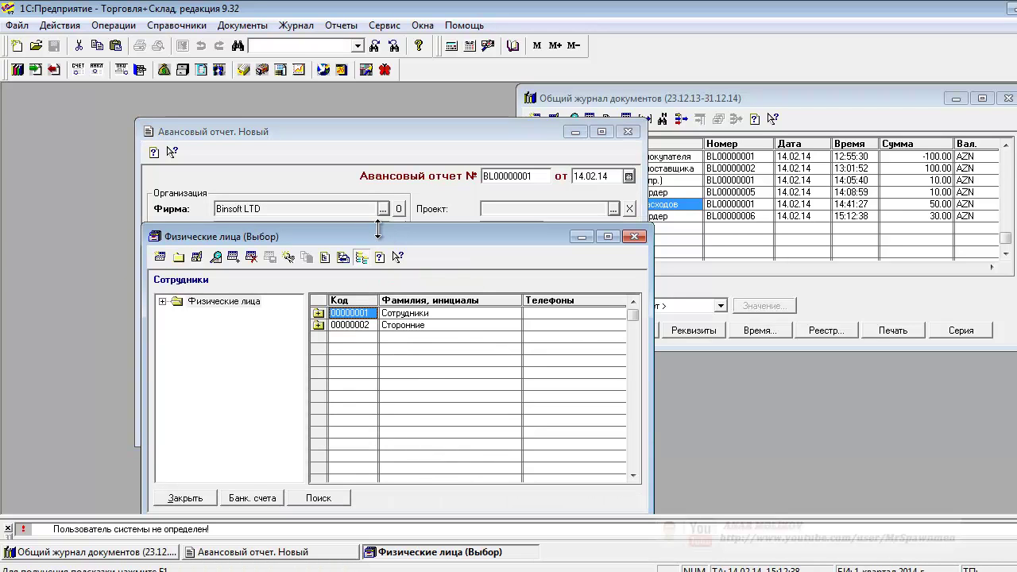
double_click(322, 314)
click(396, 323)
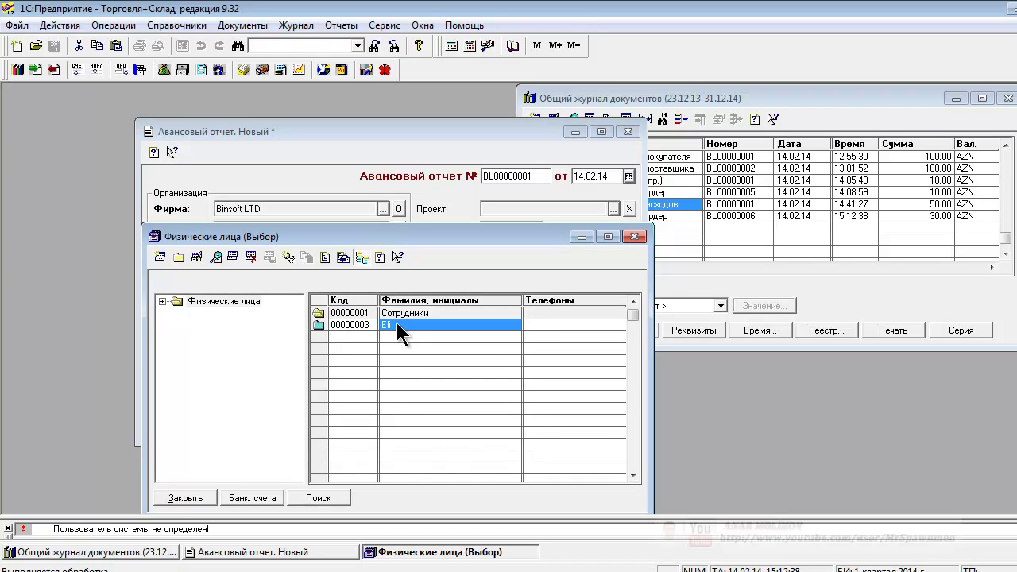
double_click(448, 323)
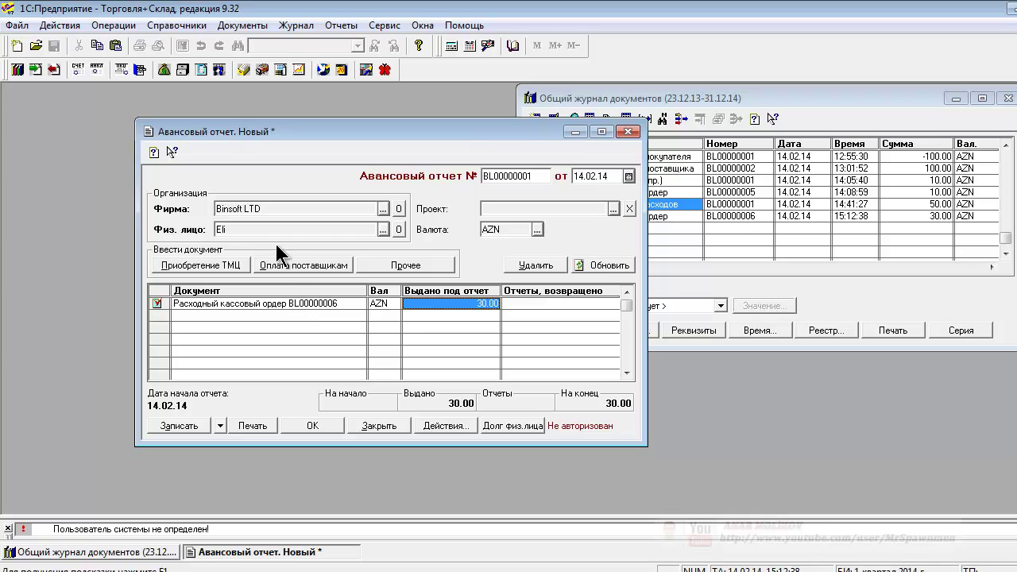
click(199, 303)
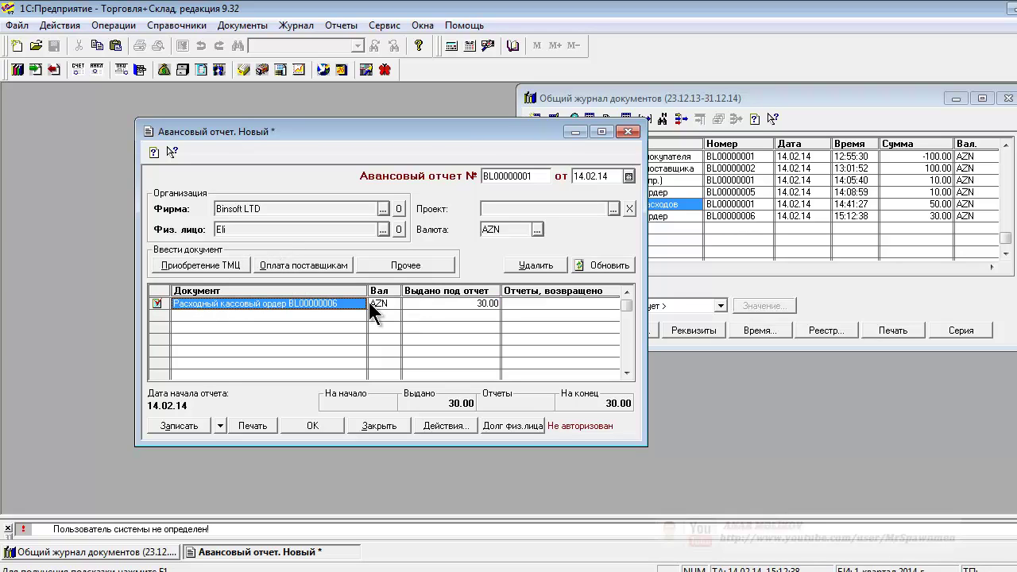
click(420, 303)
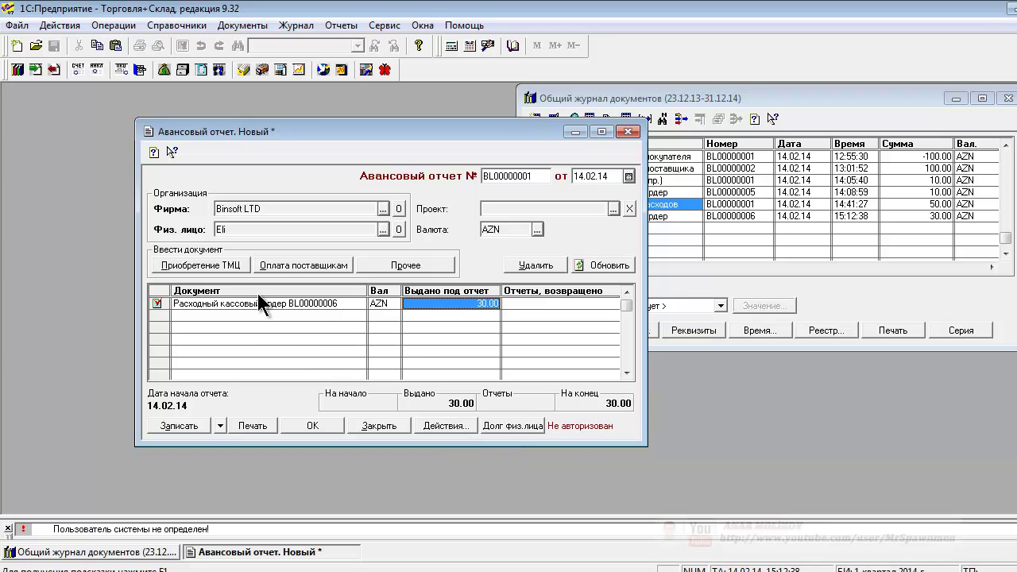
Enter a new goods purchase line document (Строка аванс. отчета, закупка ТМЦ) from the advance report.
click(212, 270)
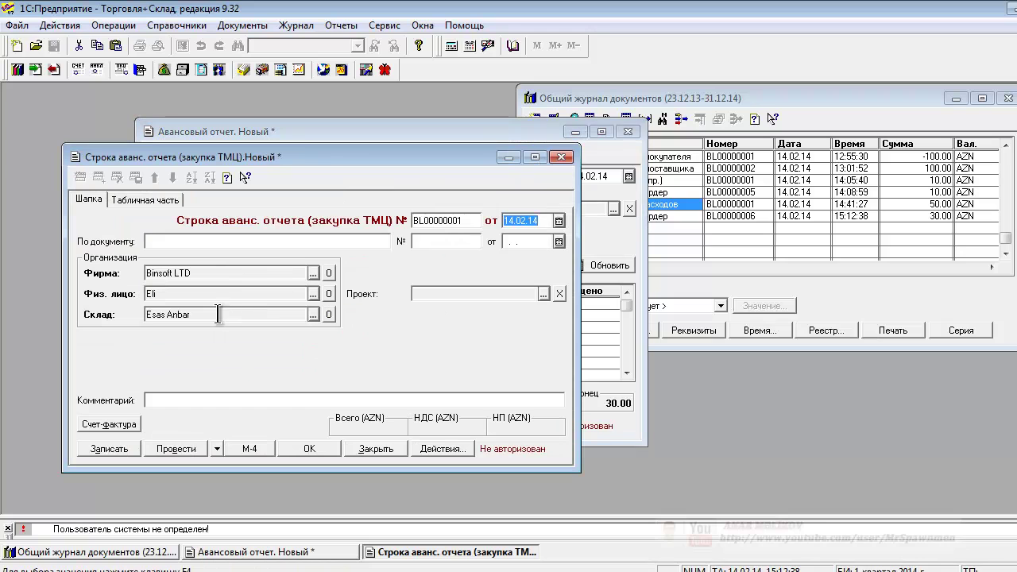
drag(213, 159, 297, 135)
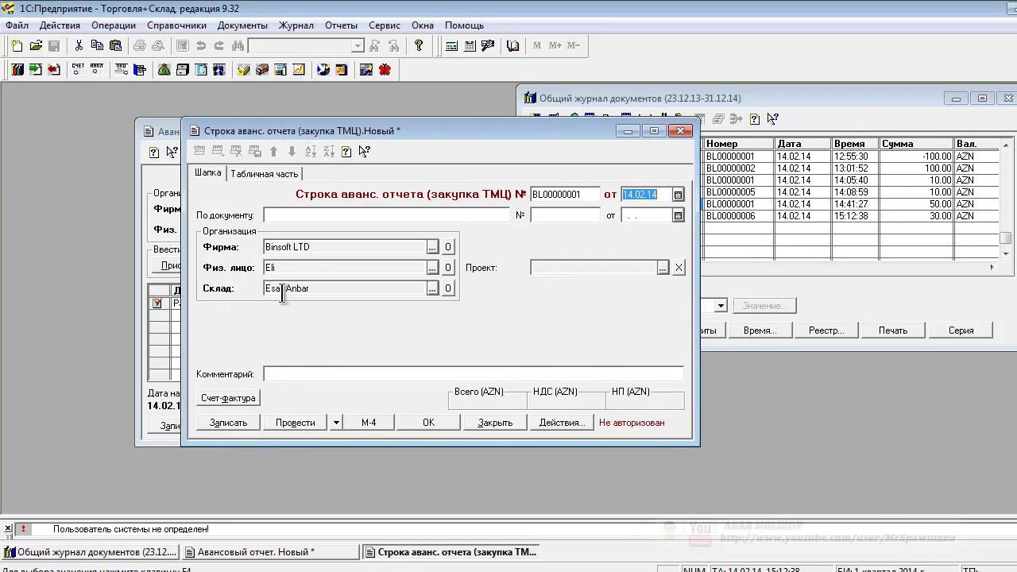
text(Eli)
Open item selection for the purchase document's tabular part and expand the Embawood mallari group.
click(266, 173)
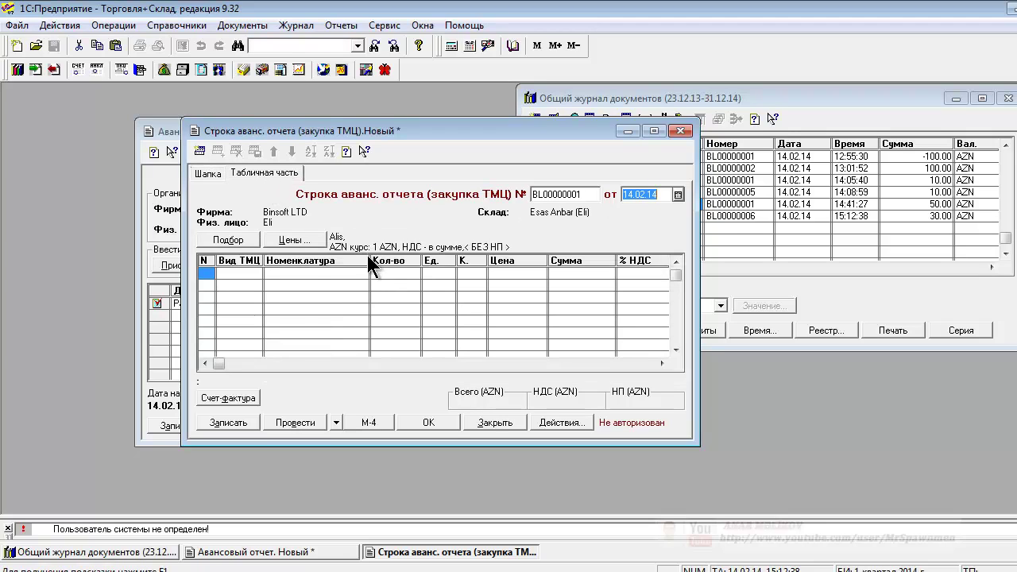
click(229, 240)
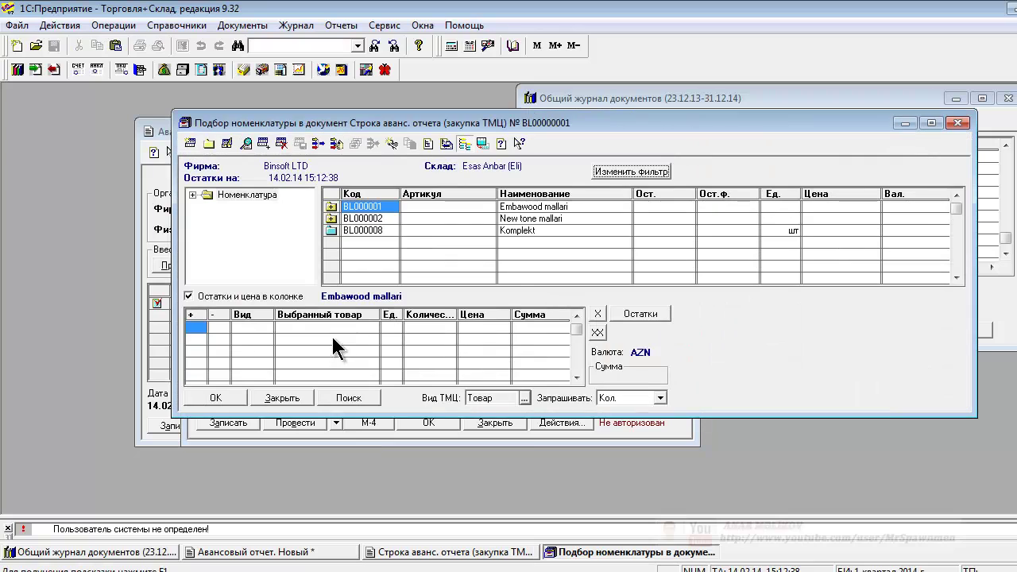
click(335, 205)
double_click(335, 205)
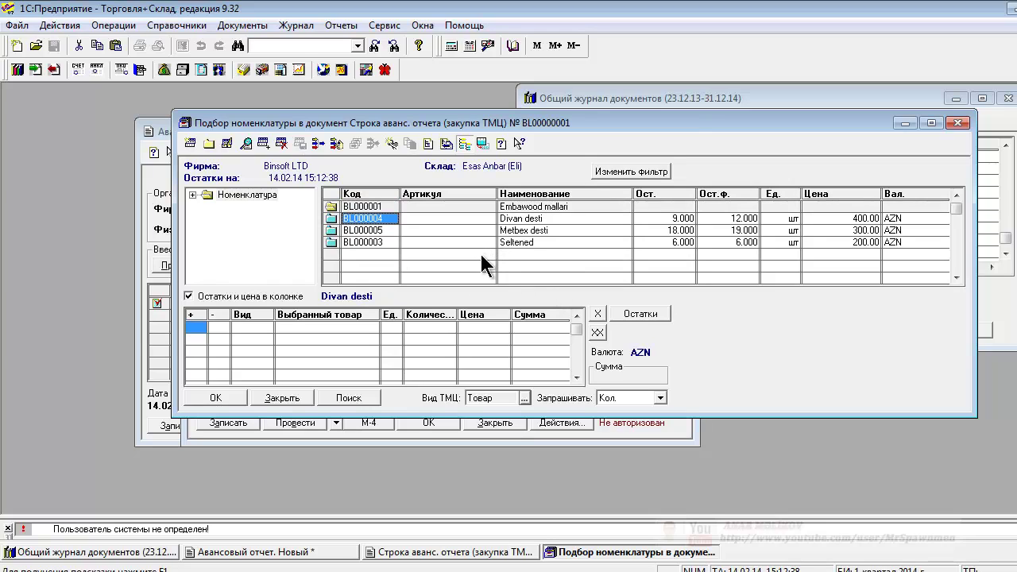
click(461, 243)
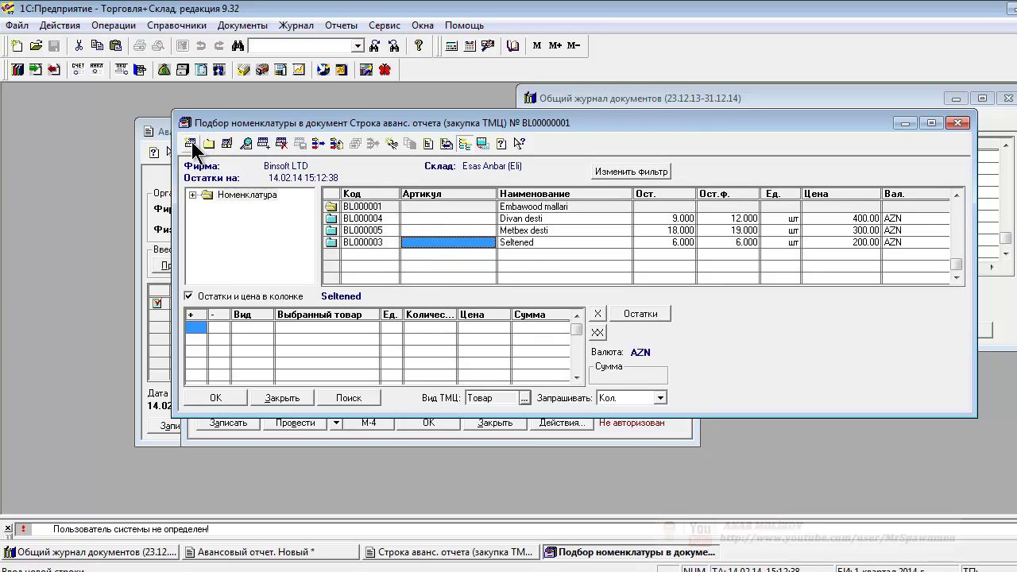
Create and save a new item named Stul in the Embawood mallari group, with Использовать только базовую единицу turned off.
key(Insert)
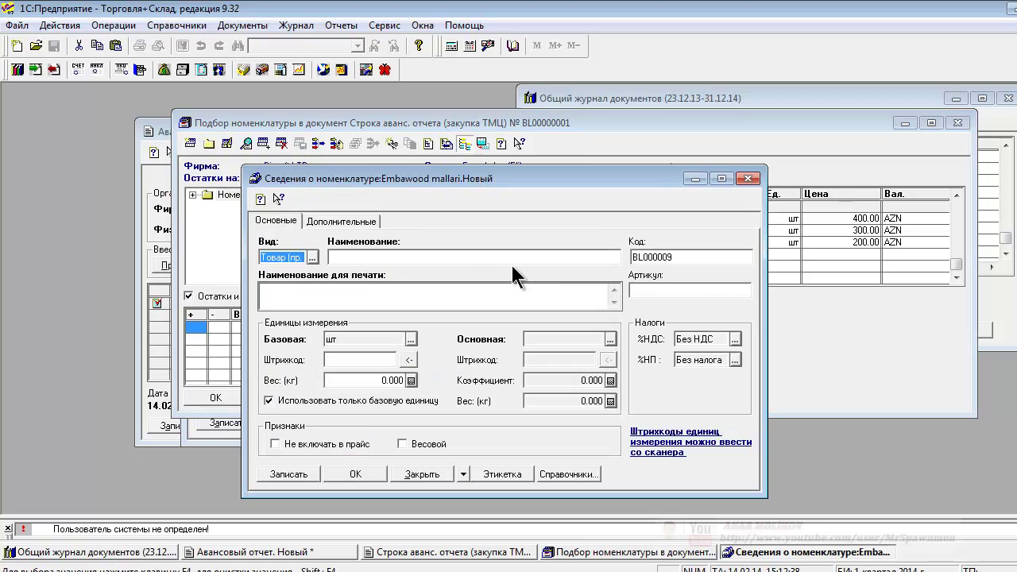
click(518, 255)
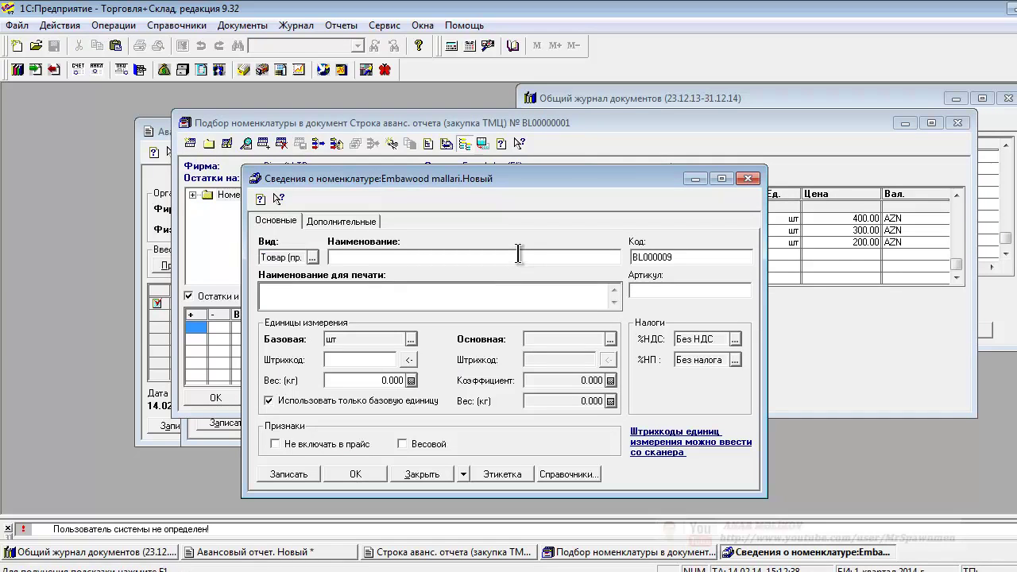
text(Stul)
click(497, 295)
click(269, 401)
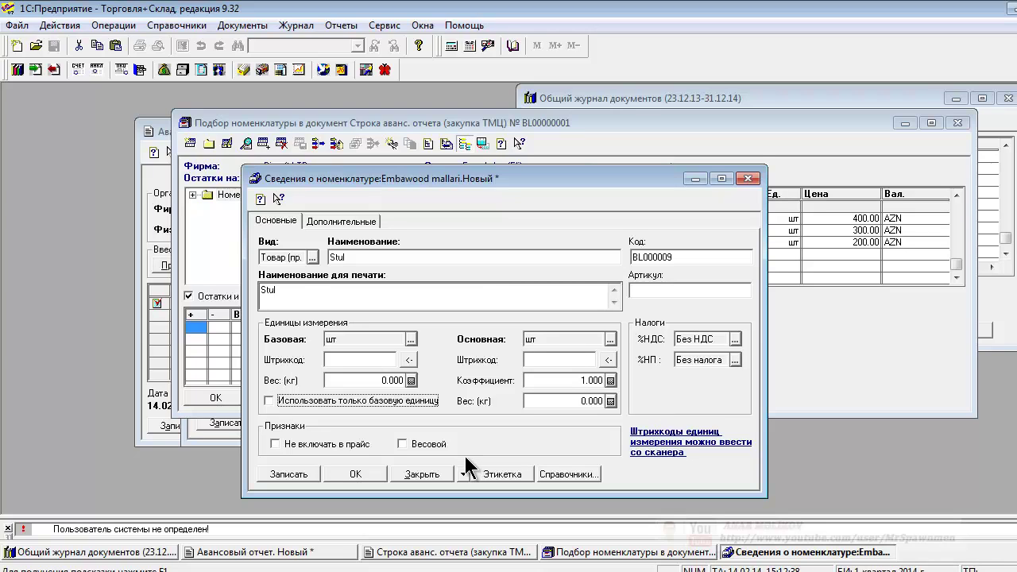
click(341, 222)
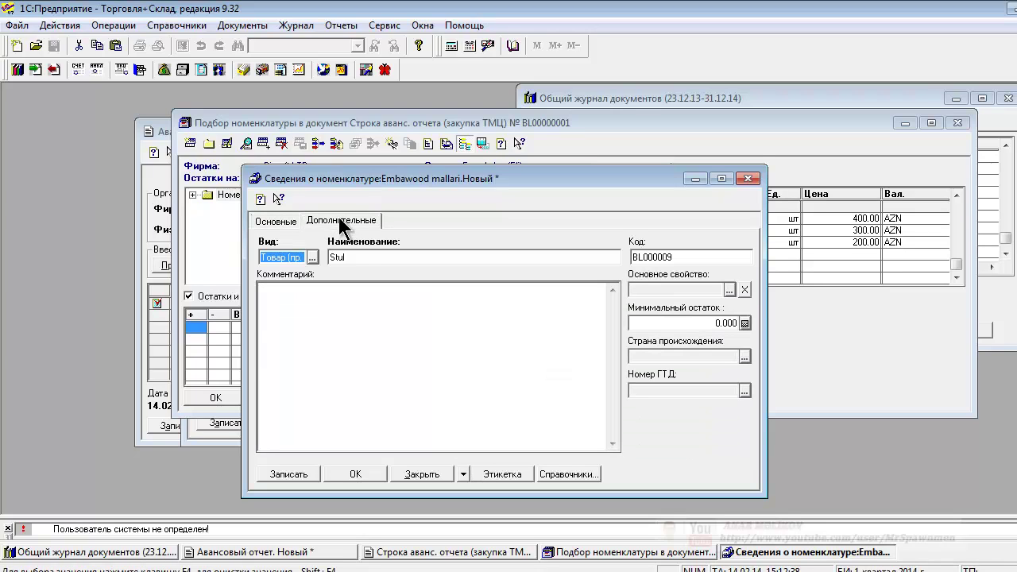
click(276, 221)
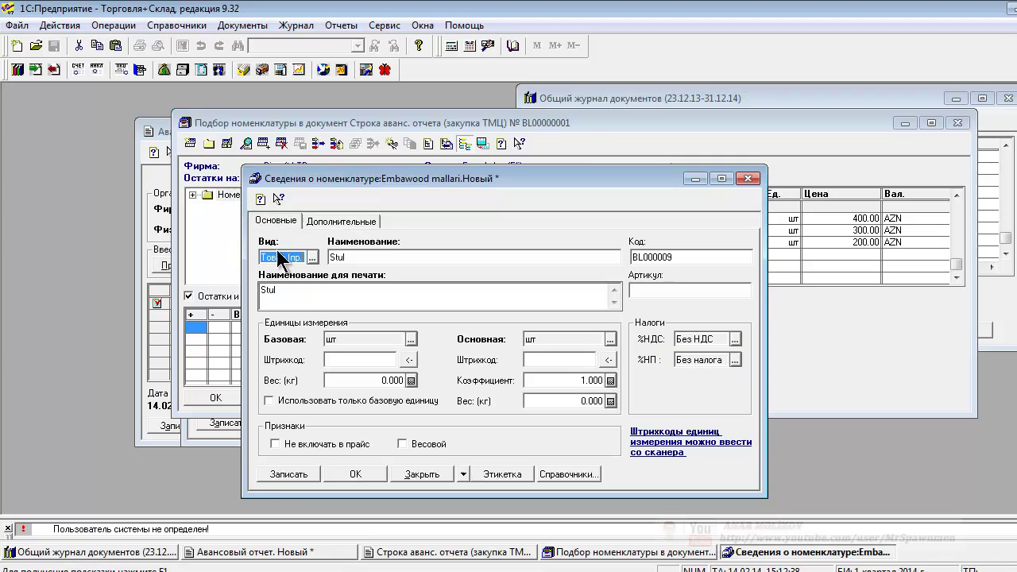
click(283, 475)
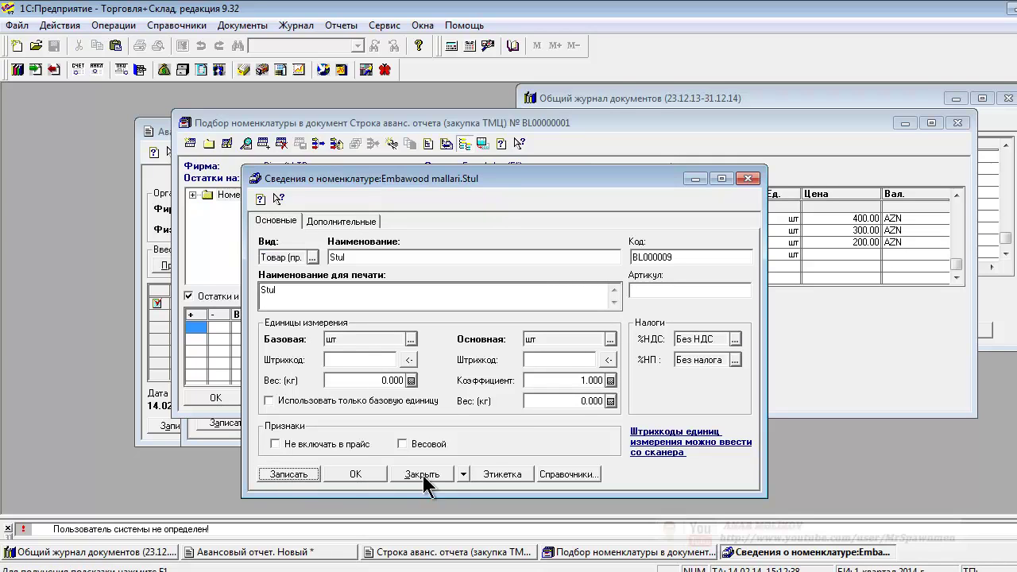
Add an Alis price of 10 AZN per шт to the Stul item's price list (Цены).
click(577, 476)
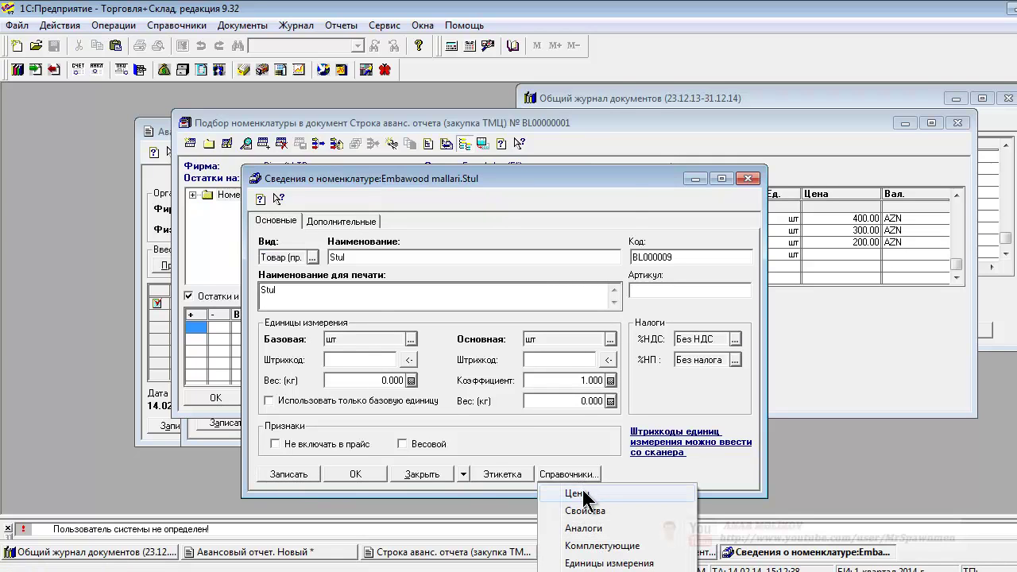
click(585, 493)
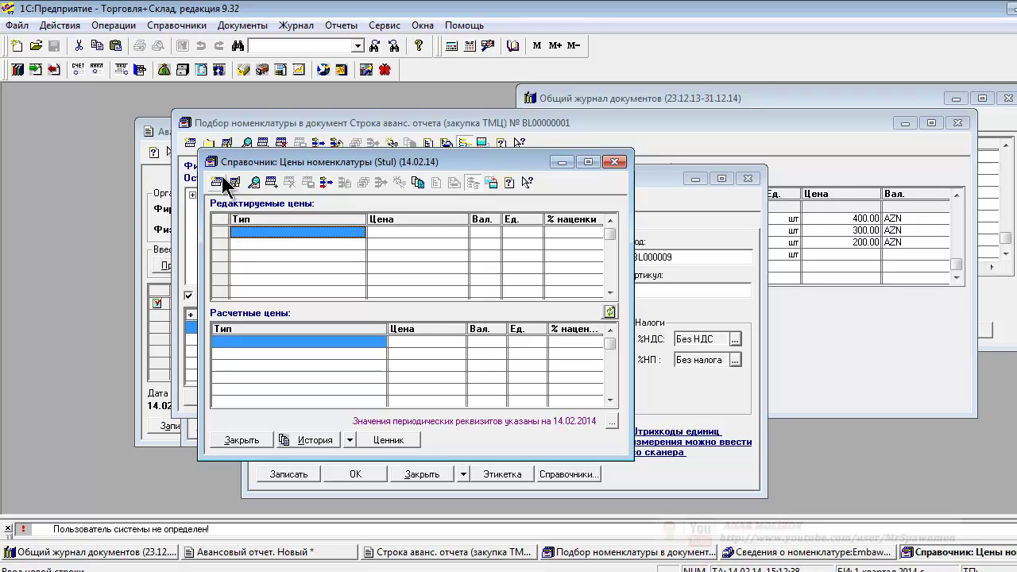
click(217, 183)
click(356, 232)
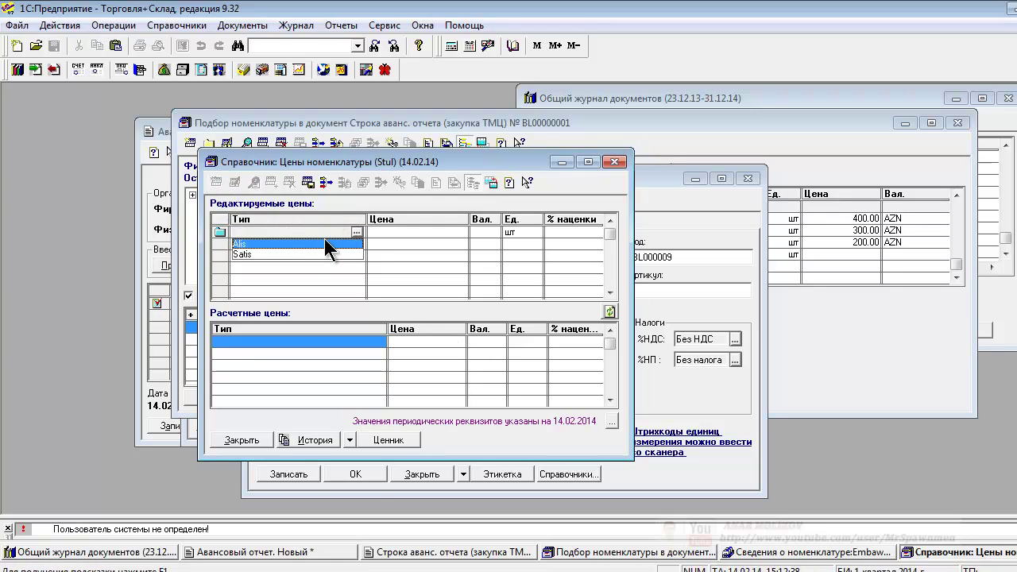
click(326, 244)
double_click(440, 230)
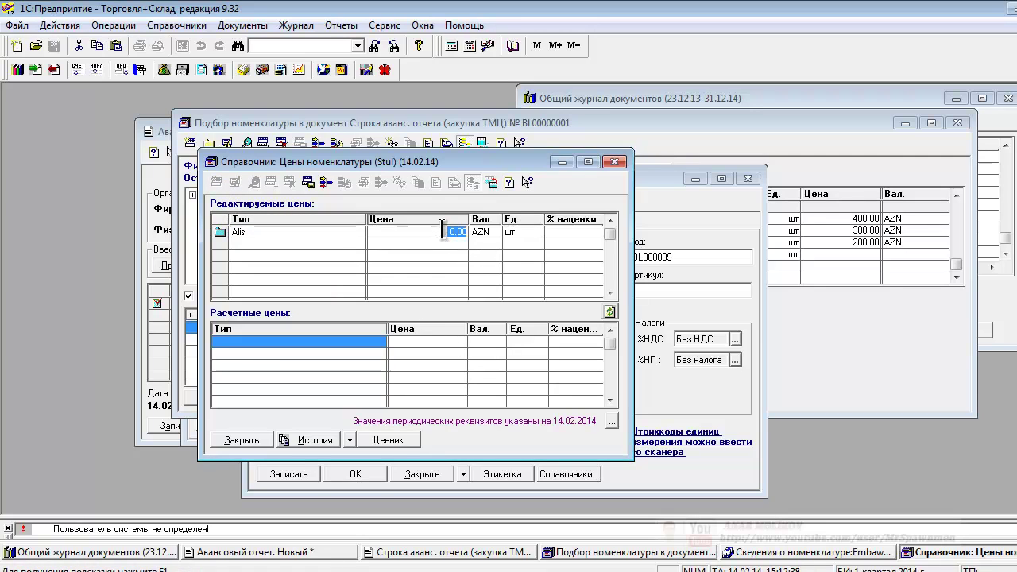
click(448, 230)
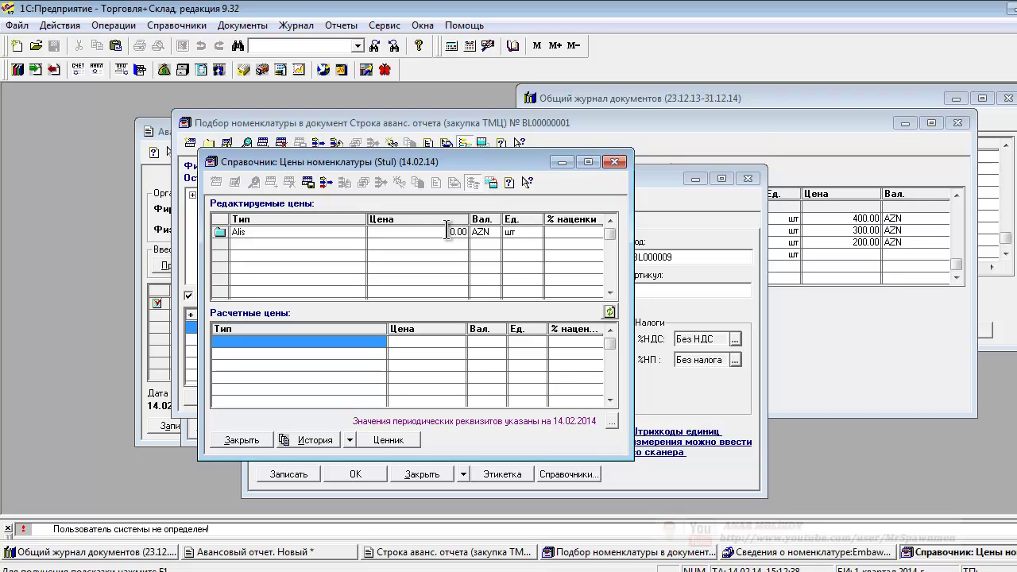
text(1)
key(Tab)
key(Tab)
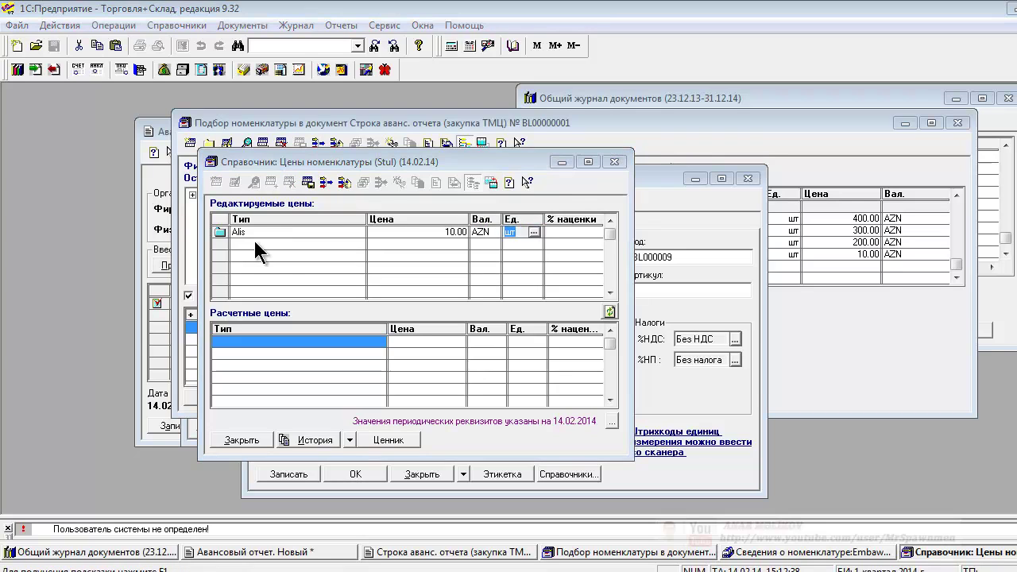
Record both periodic attributes of the Alis price, Цена and Единица, effective 14.02.14.
key(Return)
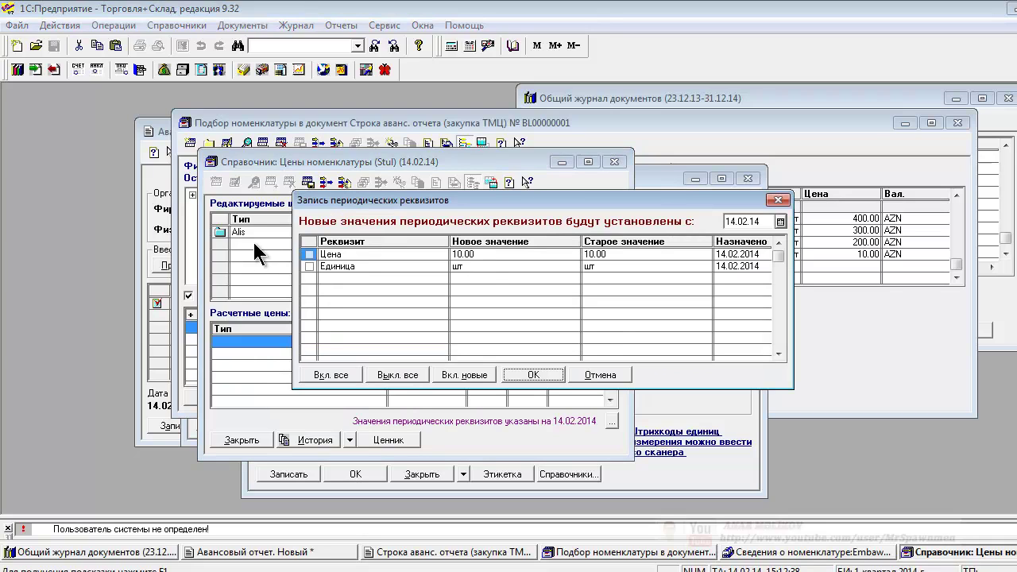
click(329, 379)
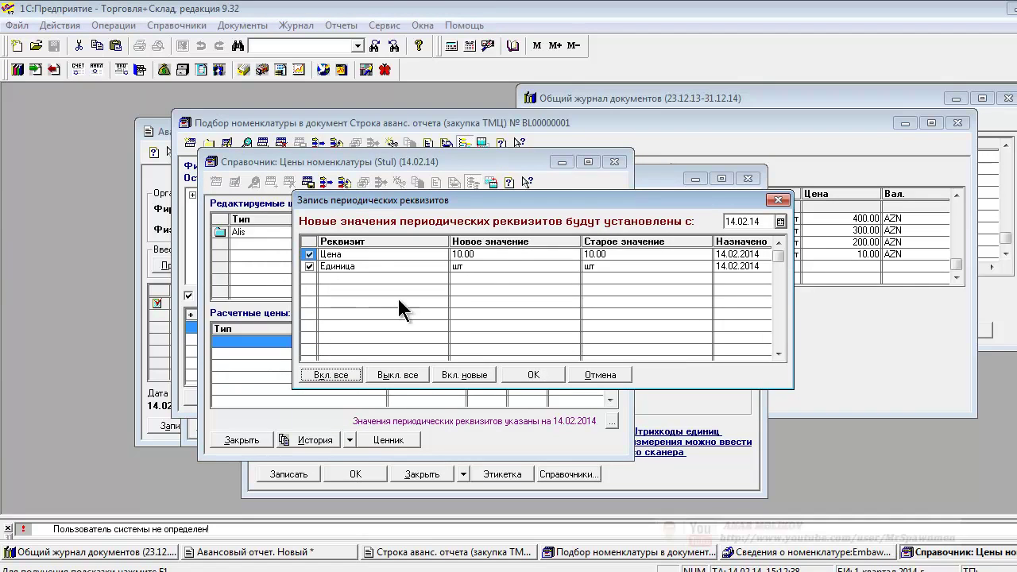
click(526, 375)
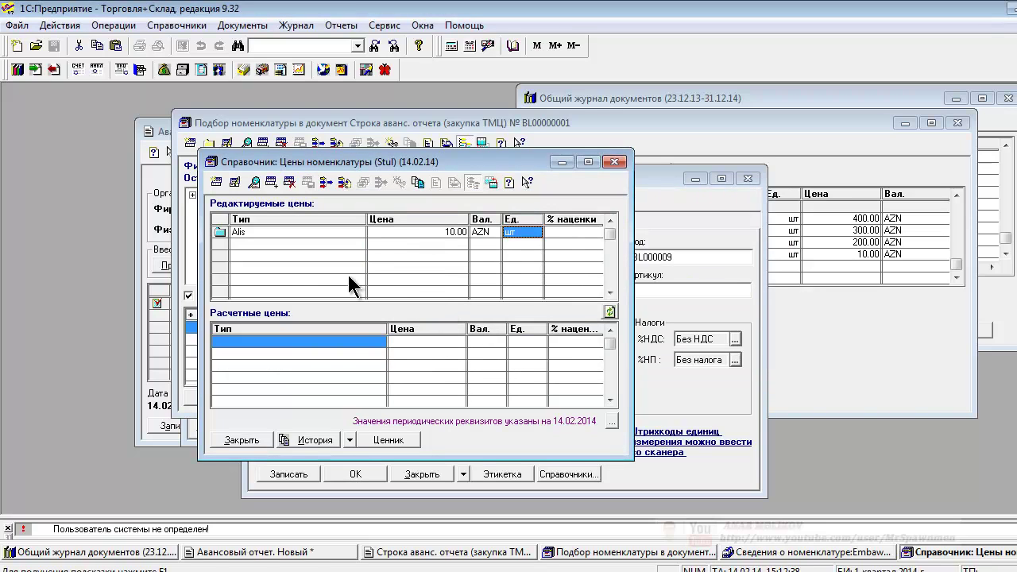
Add a Satis price of 15 AZN per шт to the Stul item's price list.
click(216, 183)
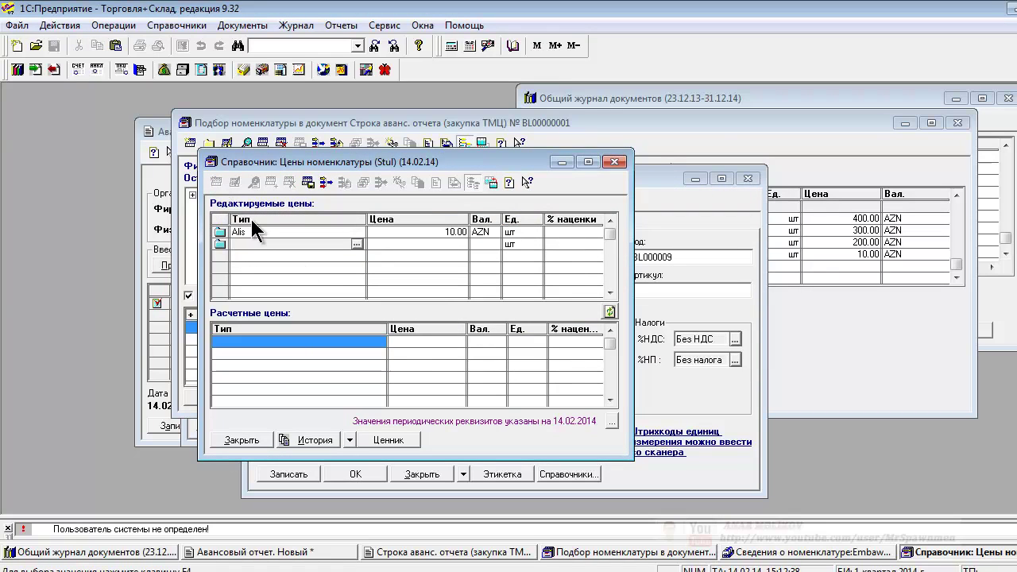
click(355, 243)
click(305, 265)
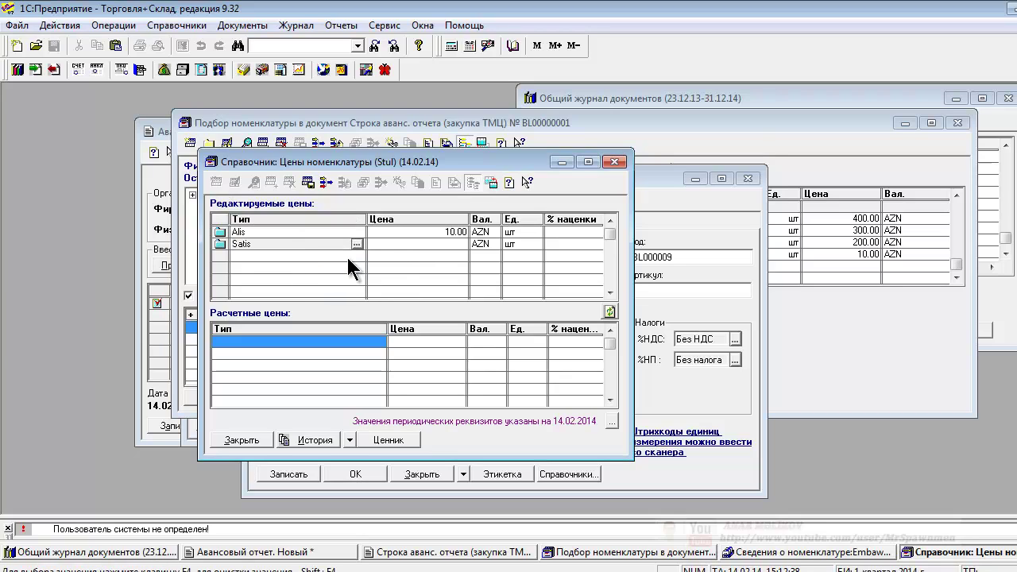
key(Return)
text(15)
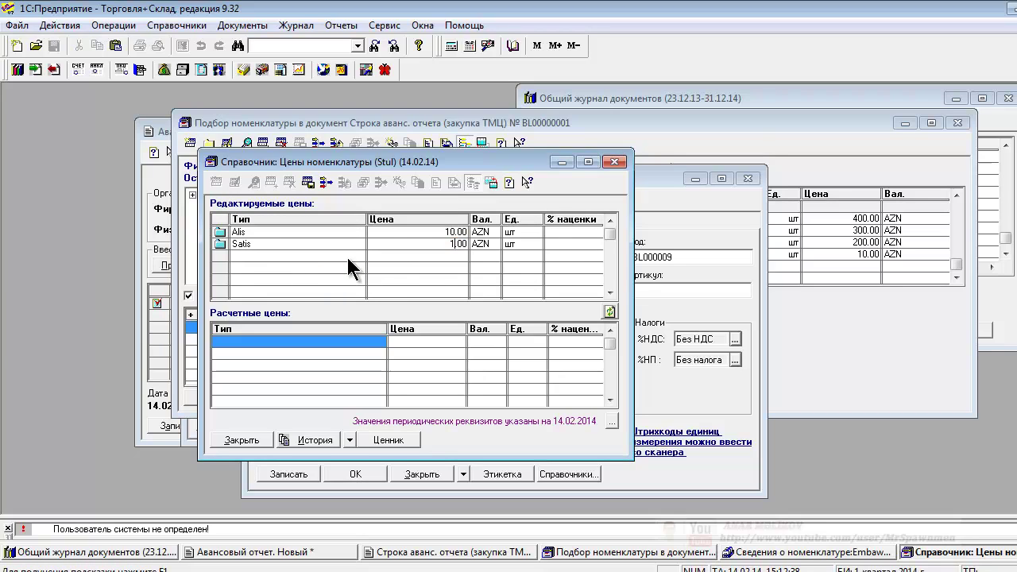
key(Return)
key(Return)
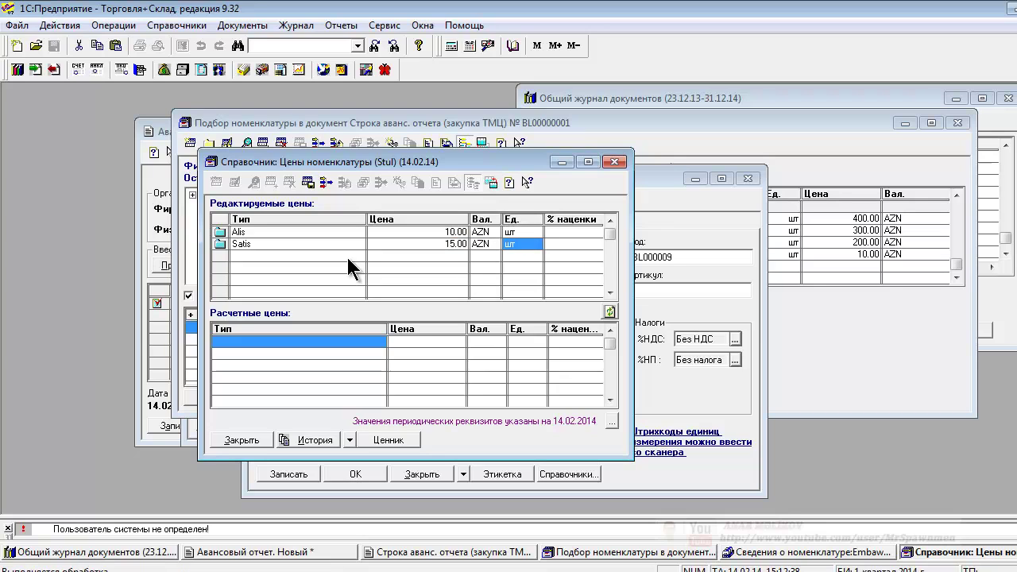
Record both periodic attributes of the Satis price effective 14.02.14, and close the Stul price list and item card.
key(Return)
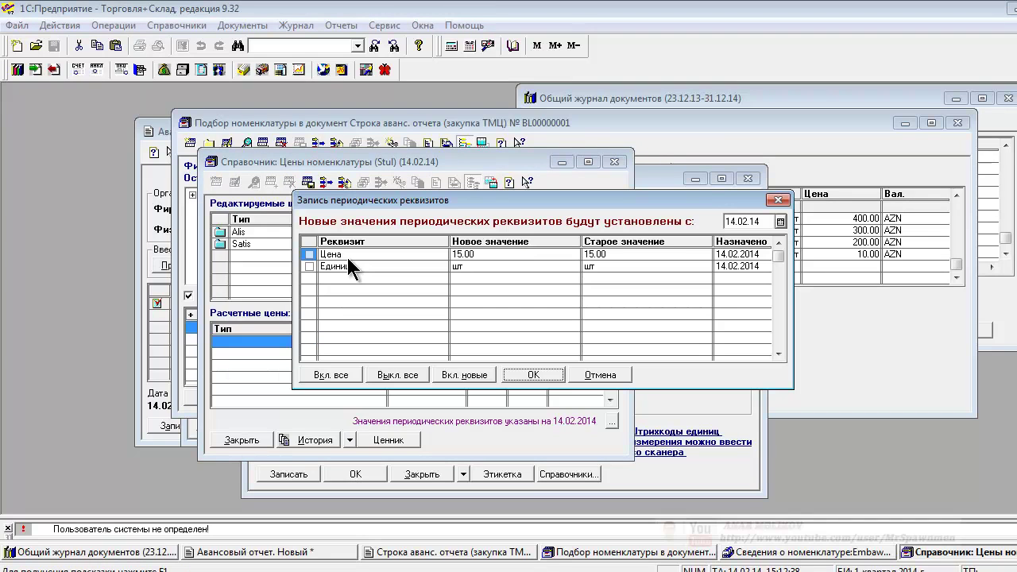
click(331, 374)
click(512, 375)
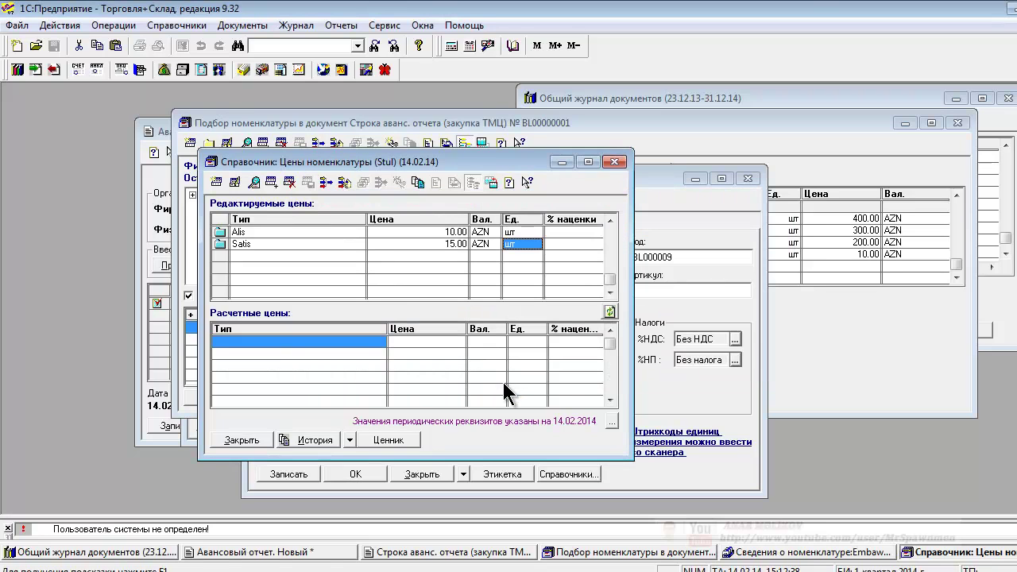
click(260, 442)
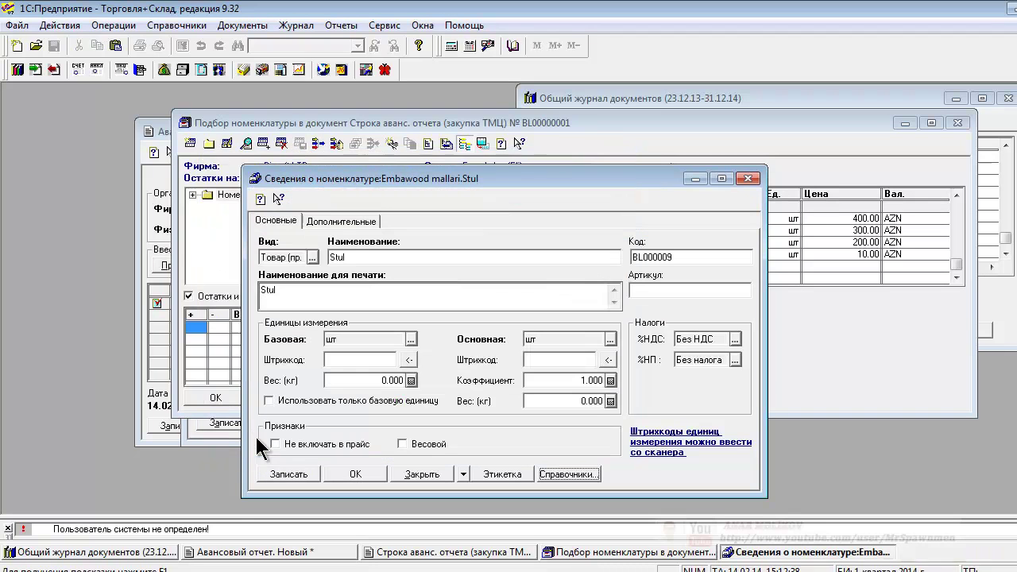
click(355, 475)
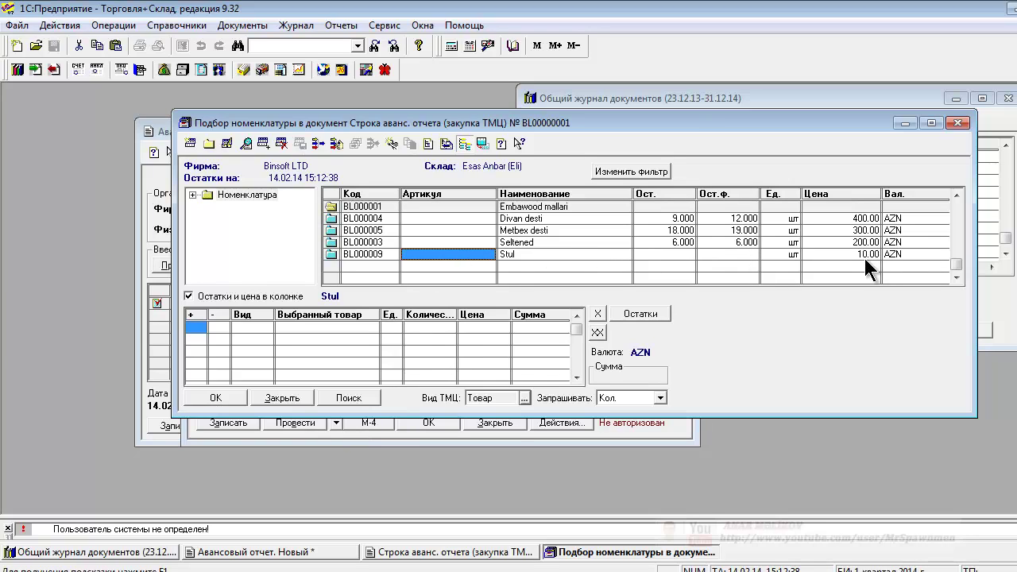
Select 2 шт of Stul and transfer the selection to the goods purchase document's tabular part.
double_click(535, 253)
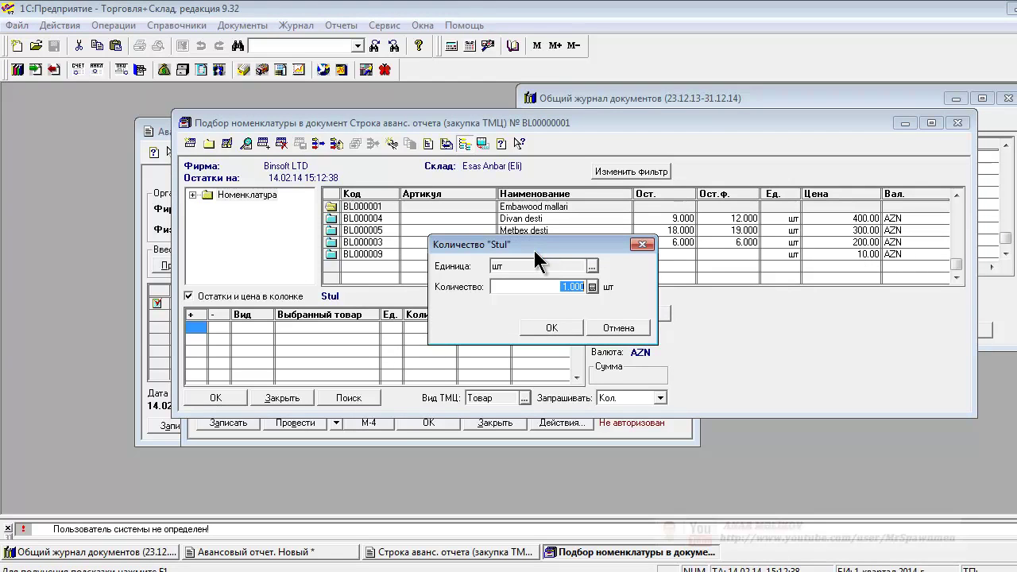
text(2)
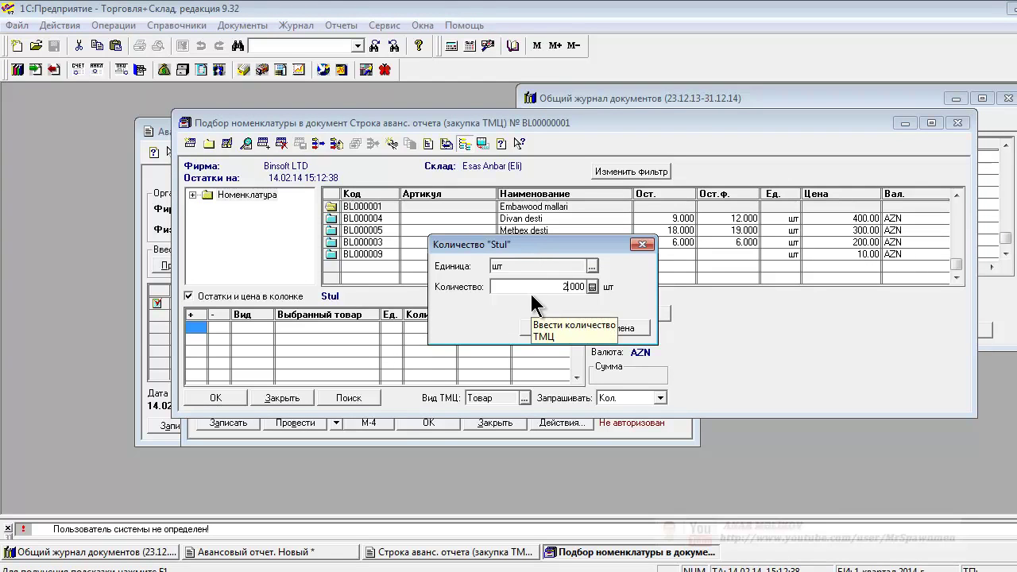
click(538, 329)
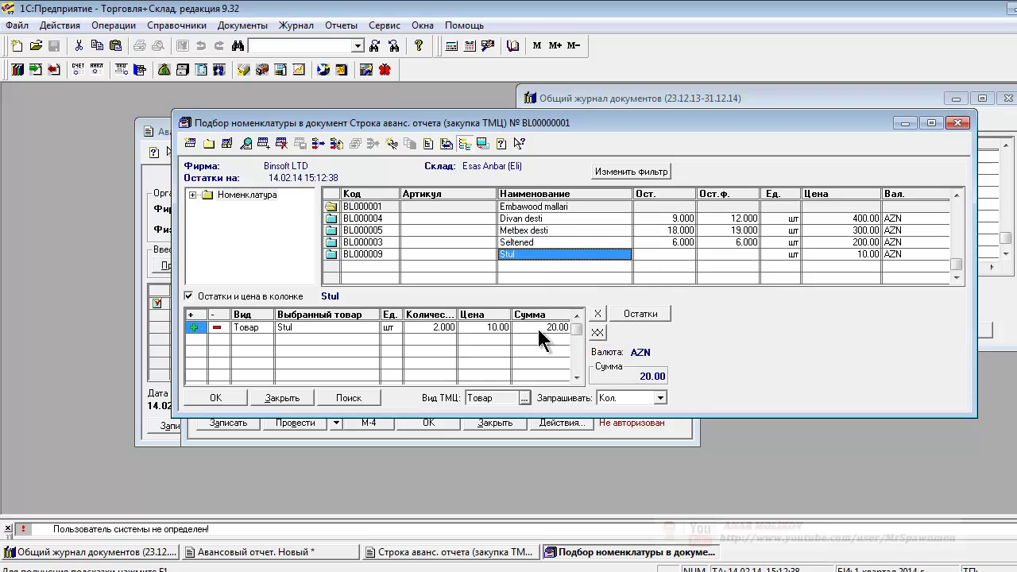
click(222, 400)
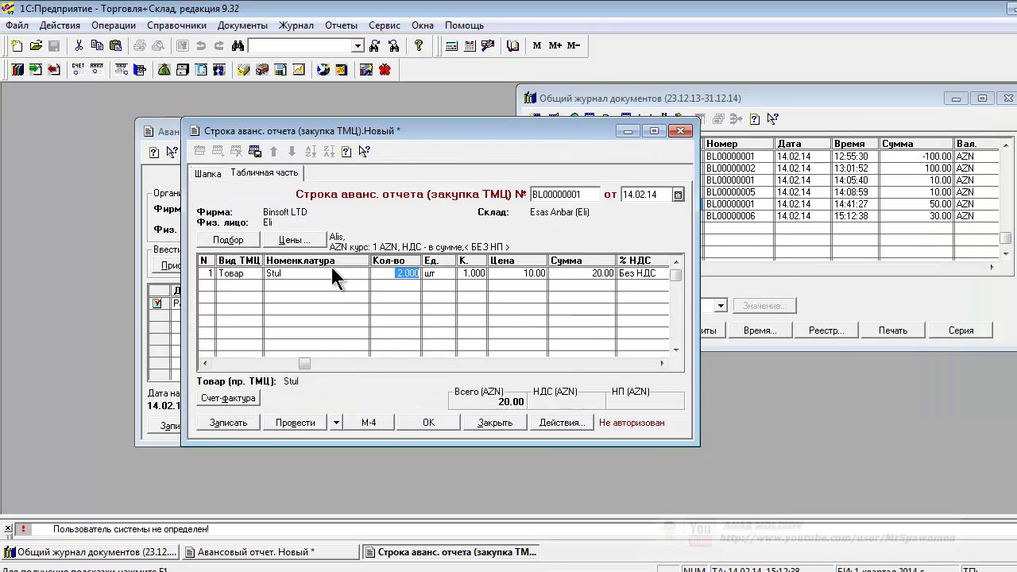
Save and post the goods purchase document at the current time, and refresh the advance report's document list.
click(433, 424)
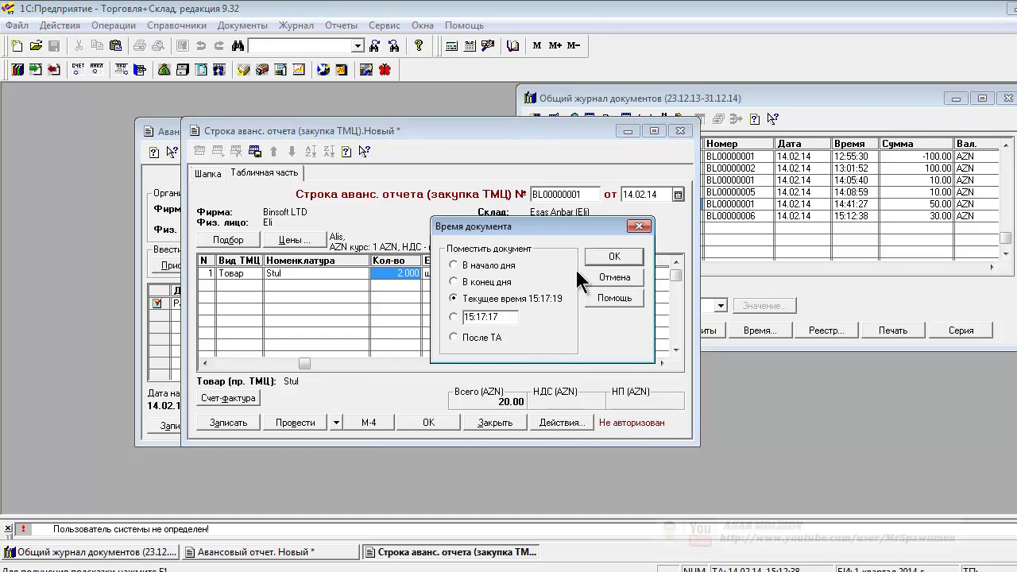
click(606, 256)
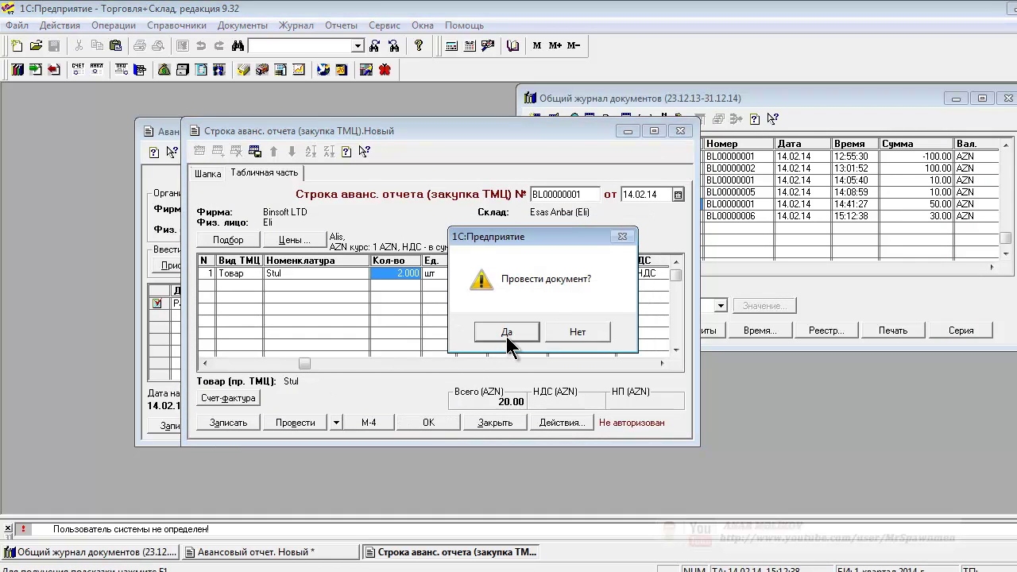
click(506, 333)
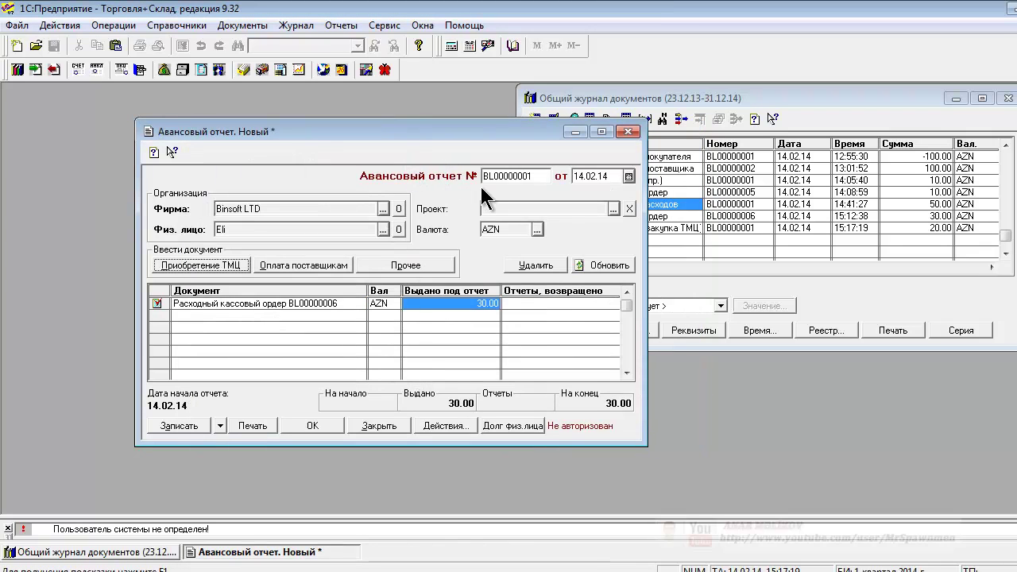
click(609, 268)
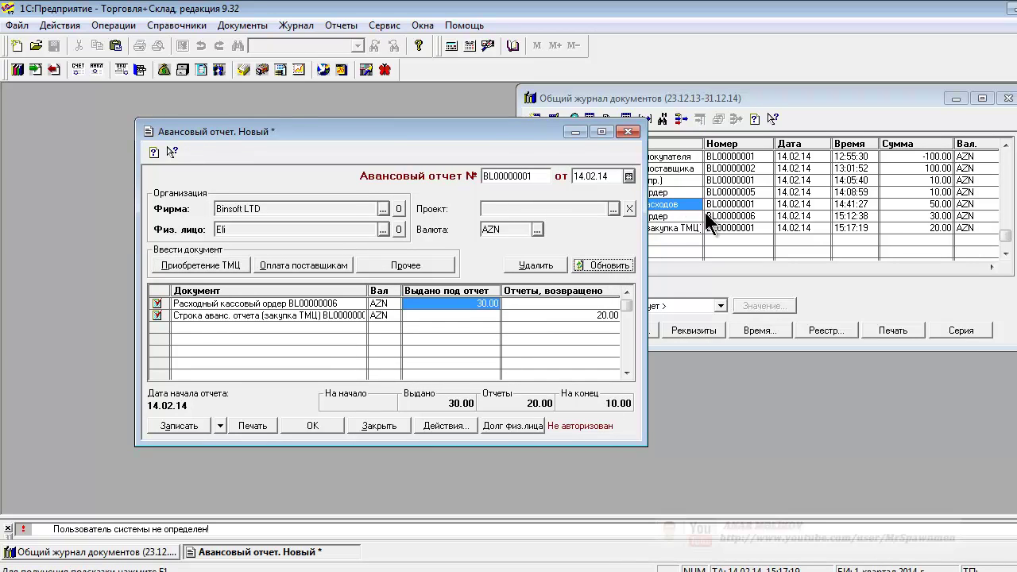
Move the advance report clear of the journal, and open its goods purchase row to review the posted document's Stul line.
drag(488, 134, 405, 101)
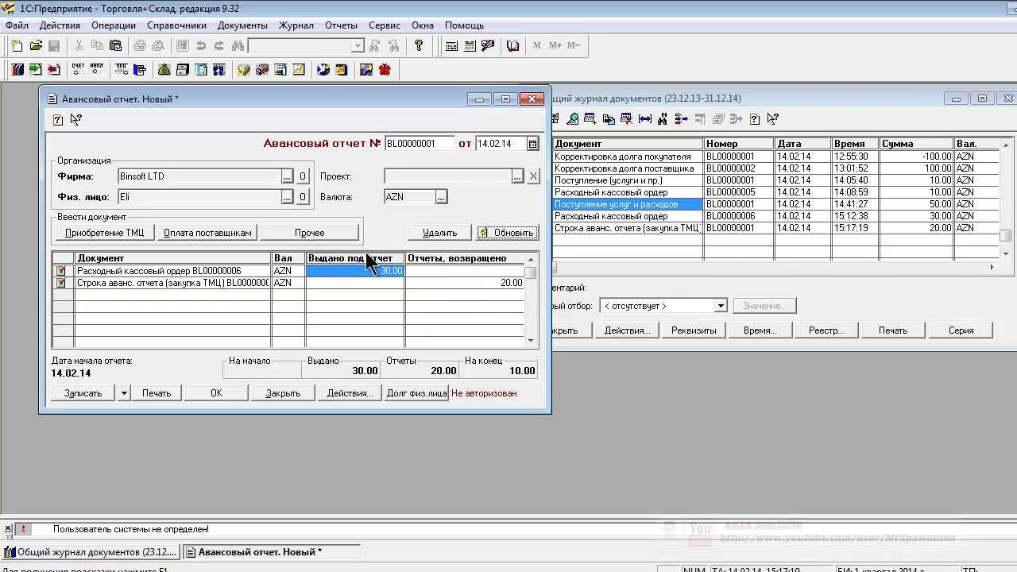
click(202, 282)
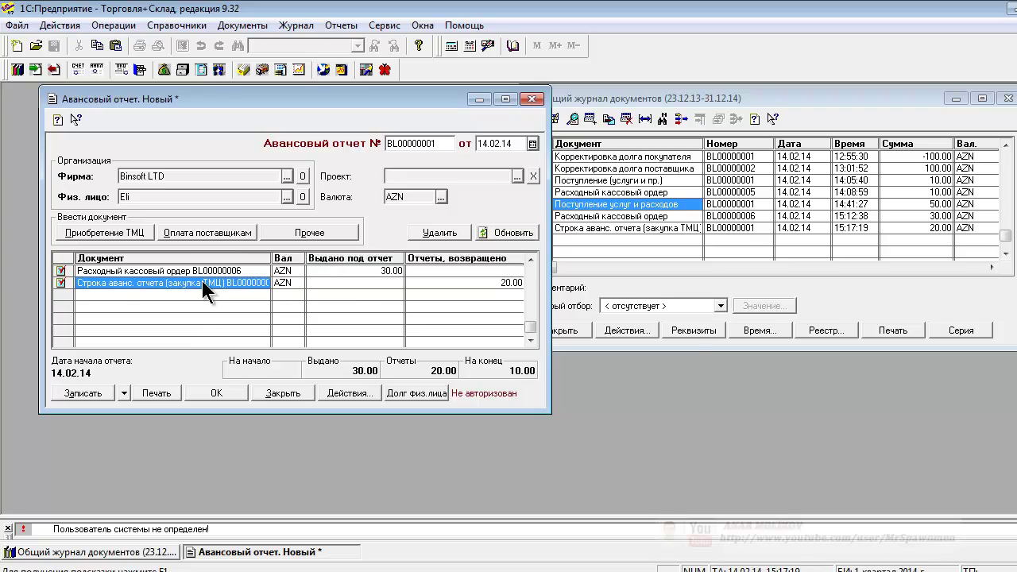
double_click(202, 284)
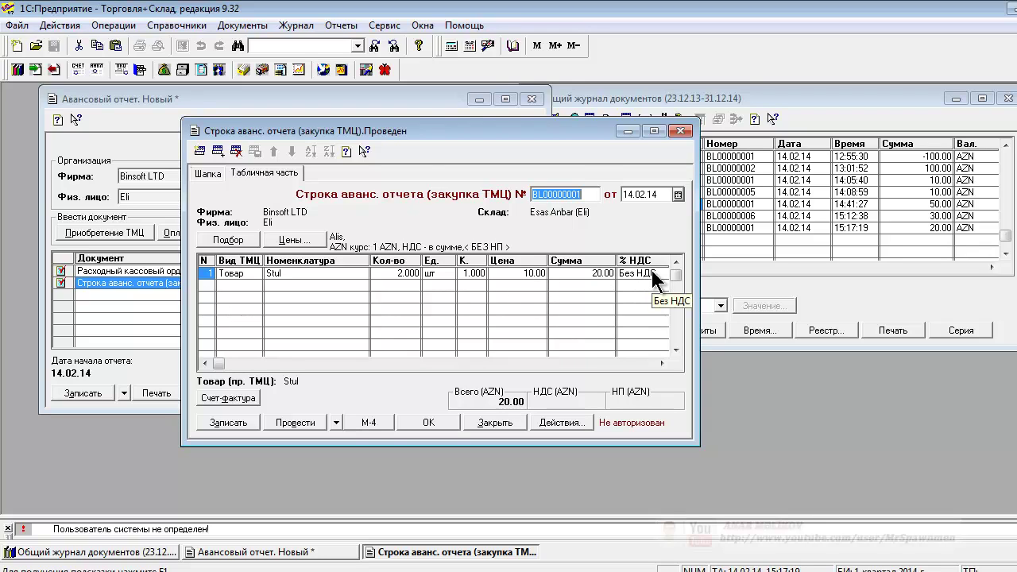
click(677, 131)
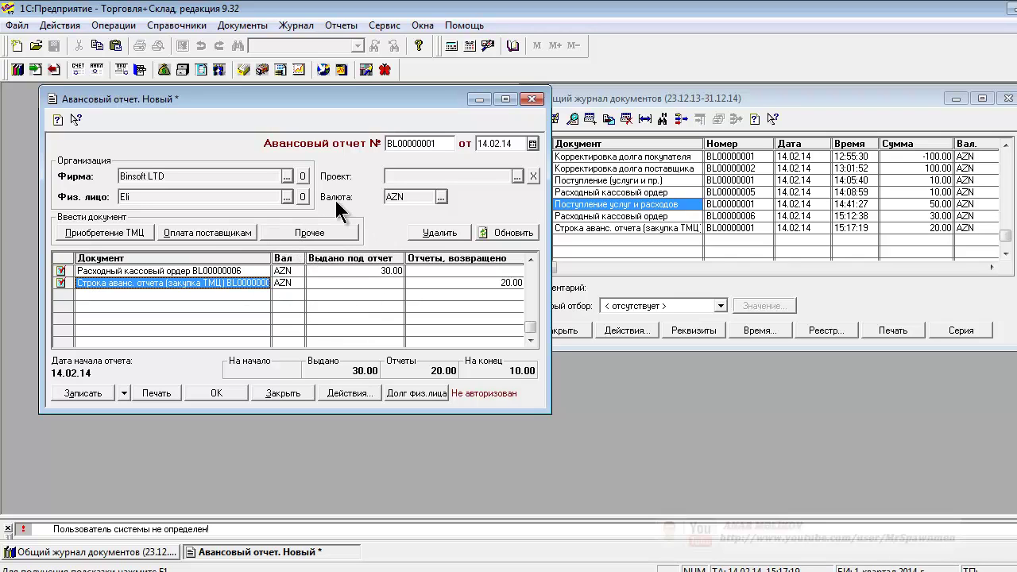
Create a Прочее line document in the advance report, enter "Isiq pulu" as its source document, and add a table row.
click(316, 232)
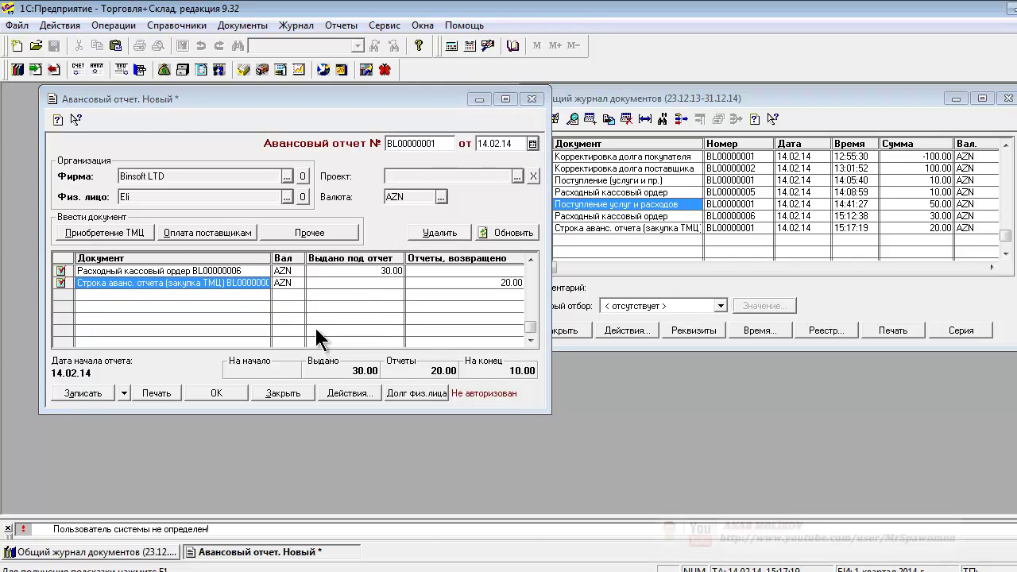
click(186, 182)
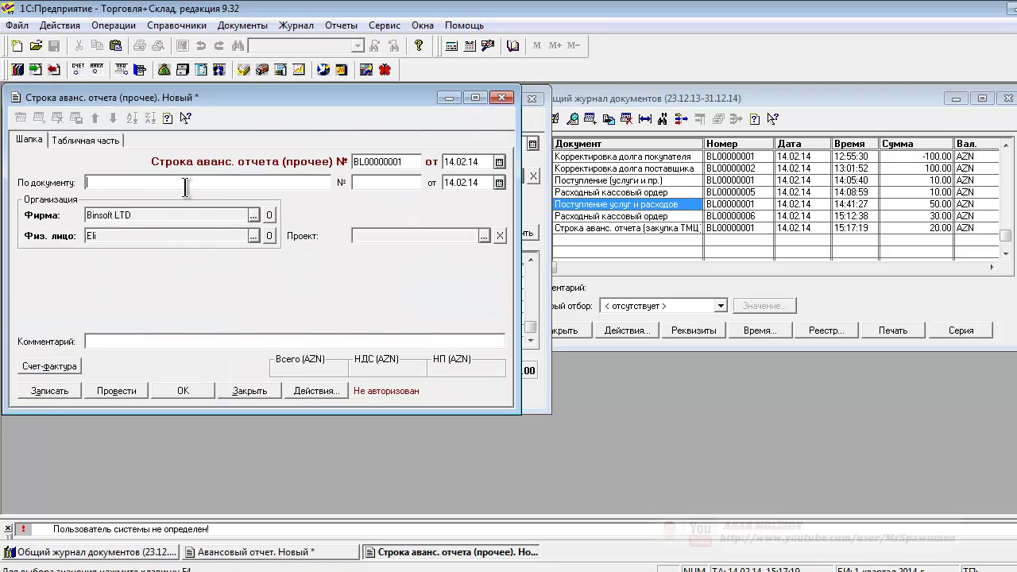
text(Isiq pulu)
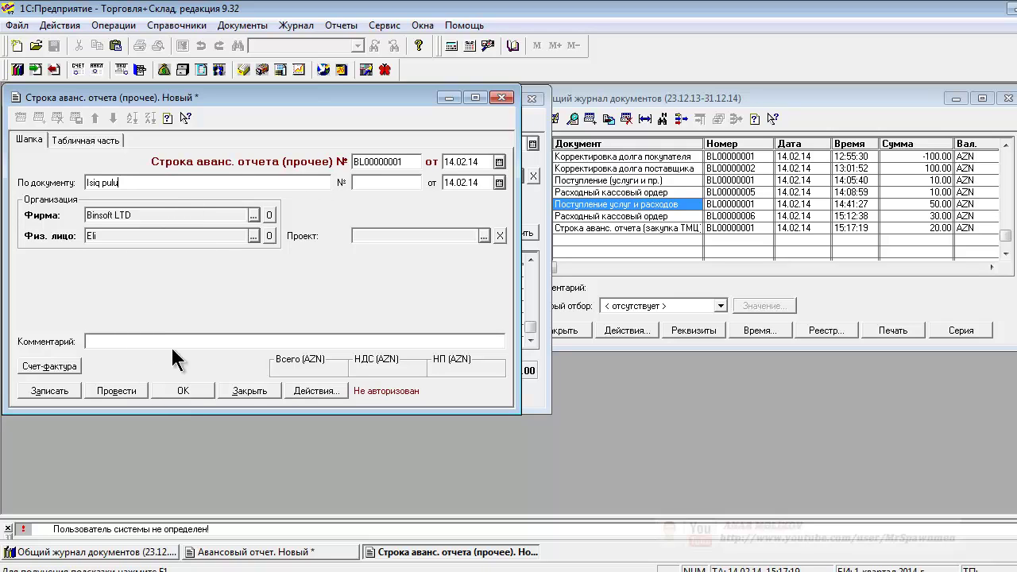
click(80, 138)
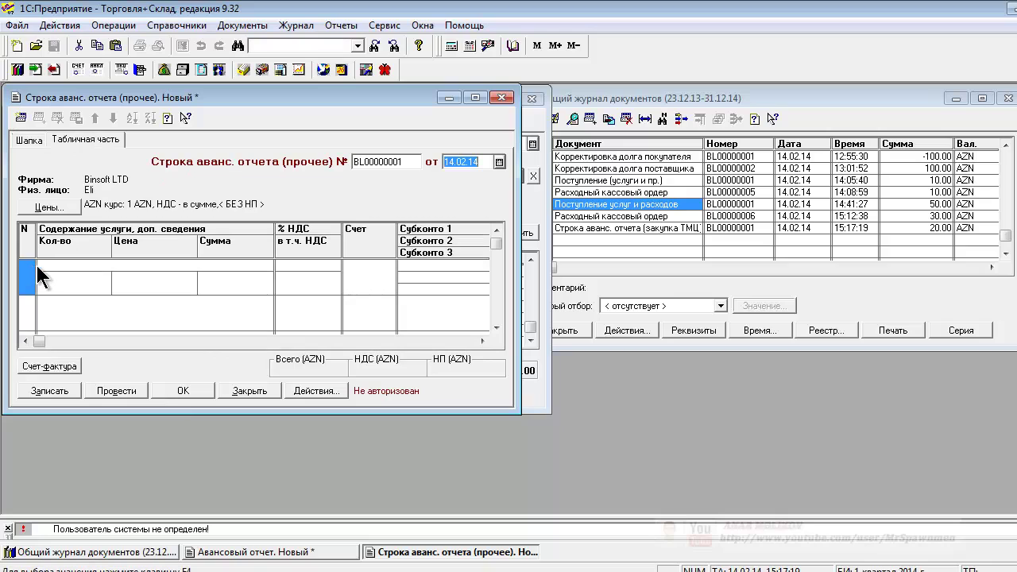
click(20, 118)
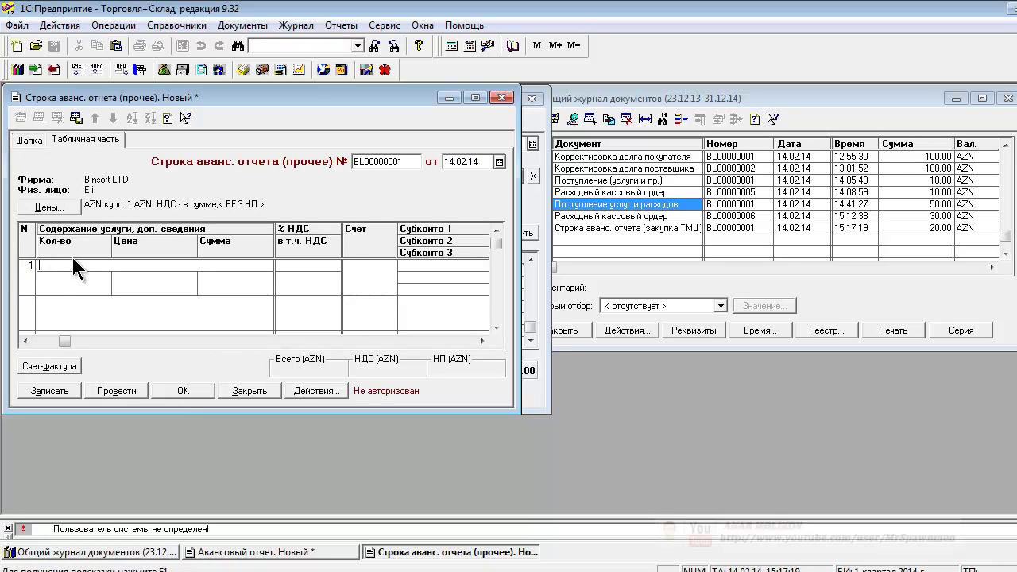
Clear the source document text in the header of the Прочее line document.
click(29, 141)
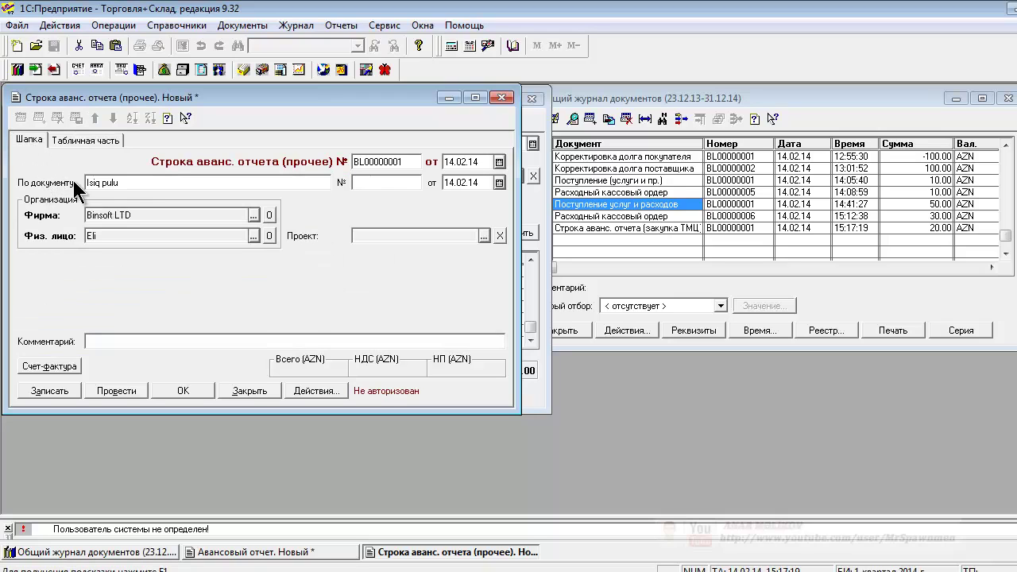
click(105, 140)
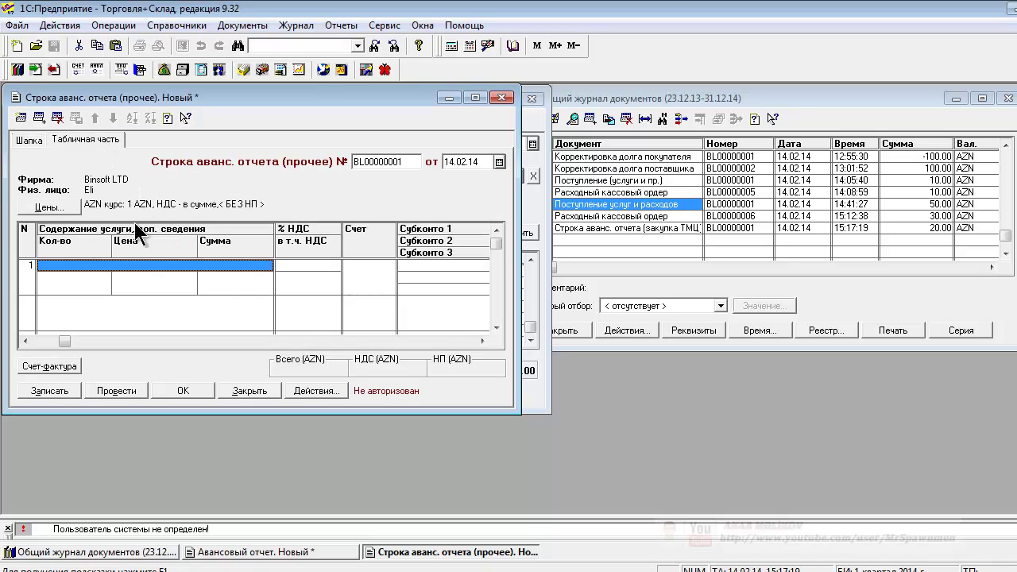
click(29, 140)
click(146, 183)
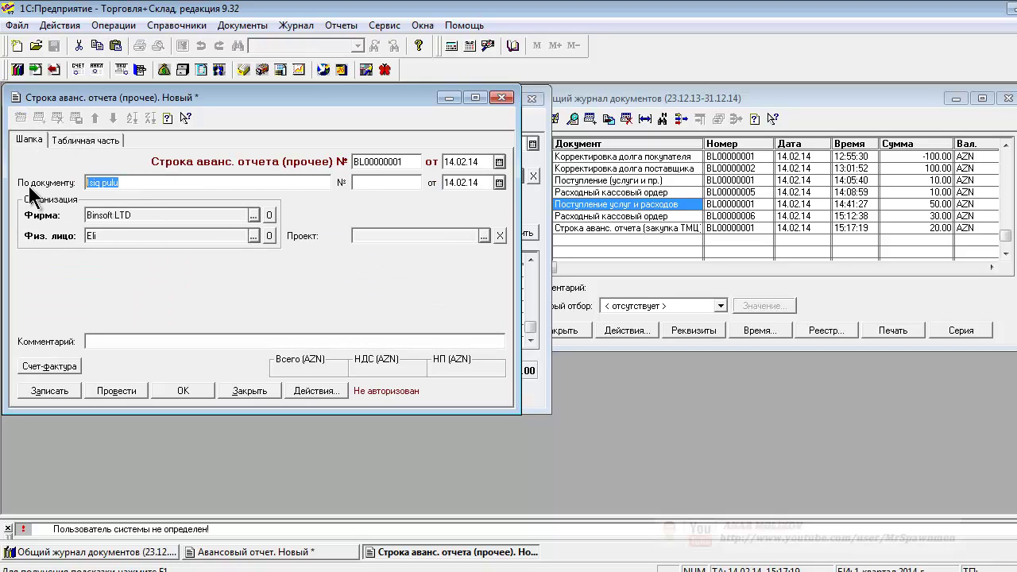
key(Delete)
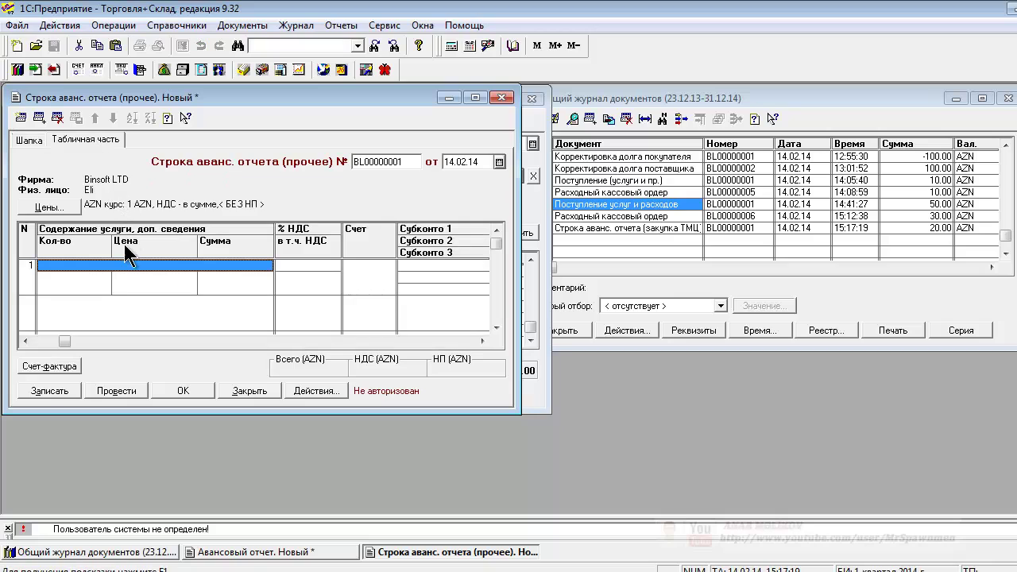
Fill in the first service row with the description "Isiq pulu", quantity 1 and price 3.
double_click(86, 264)
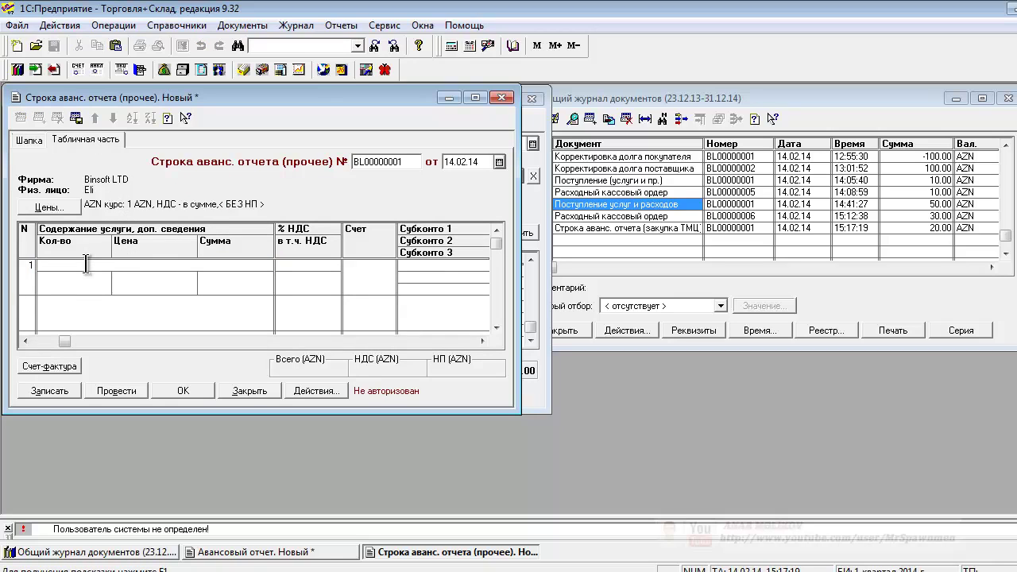
text(Isiq pulu)
key(Return)
text(1)
key(Return)
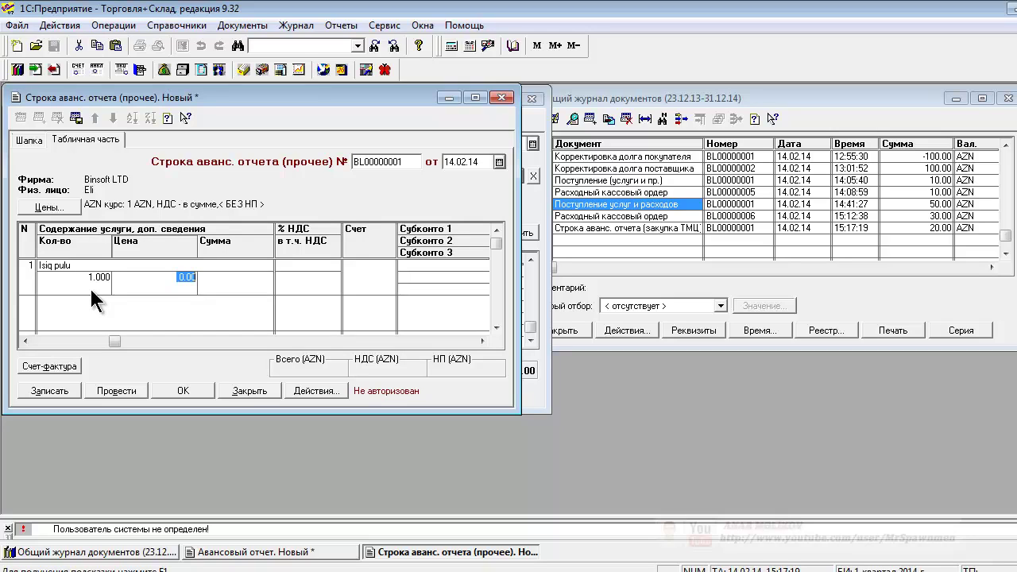
text(3)
key(Return)
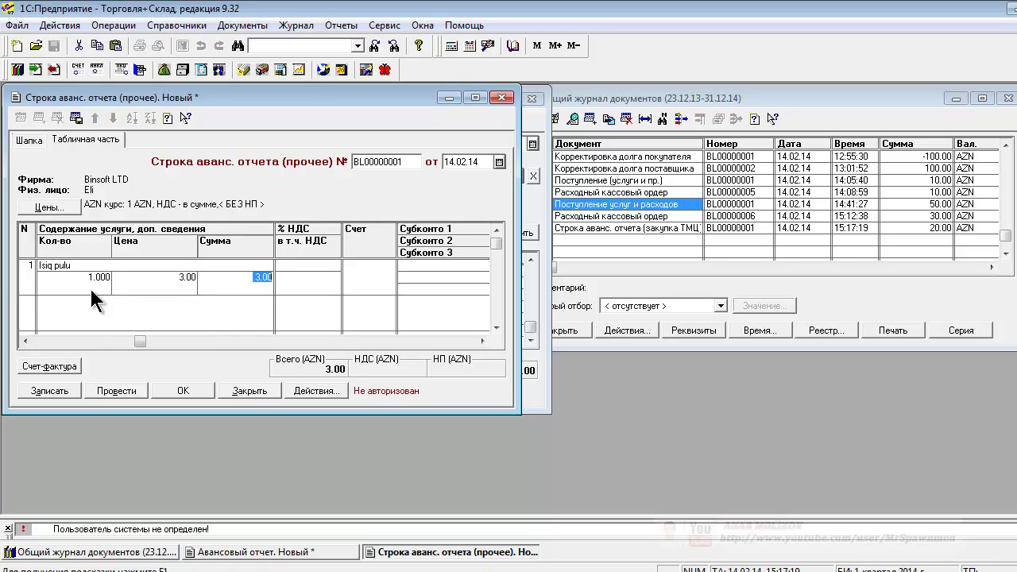
key(Return)
key(Return)
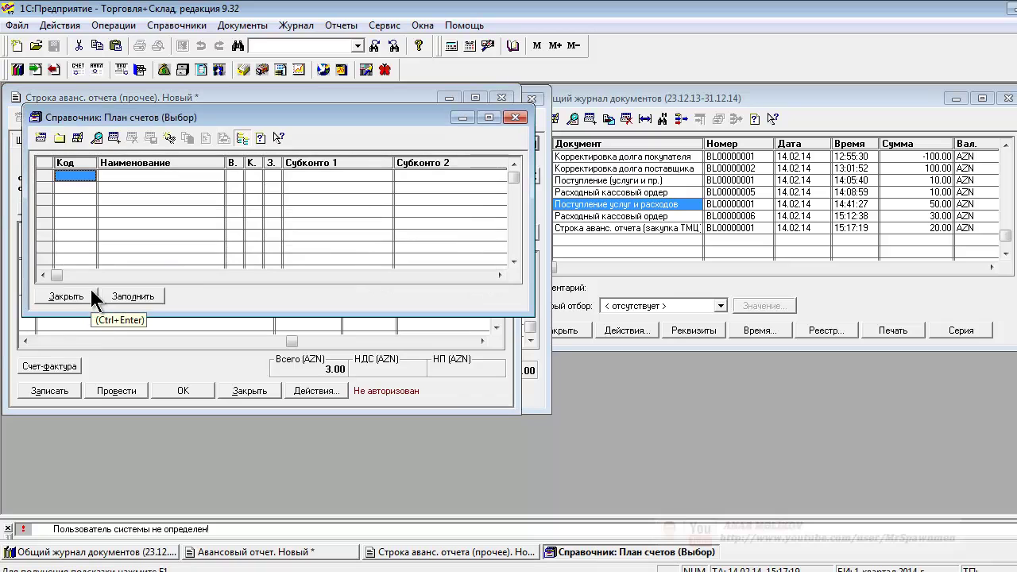
click(514, 118)
key(Return)
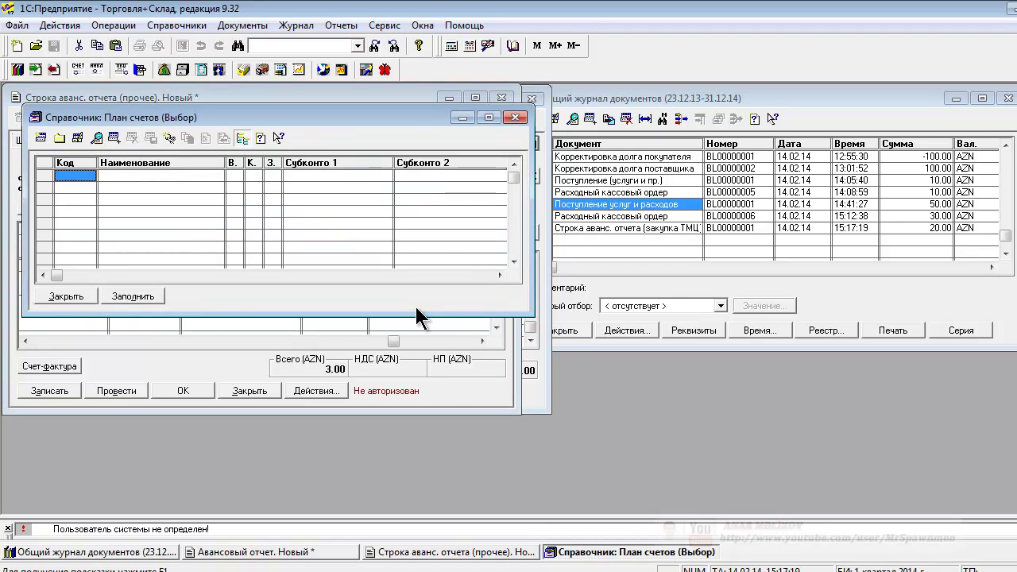
click(514, 117)
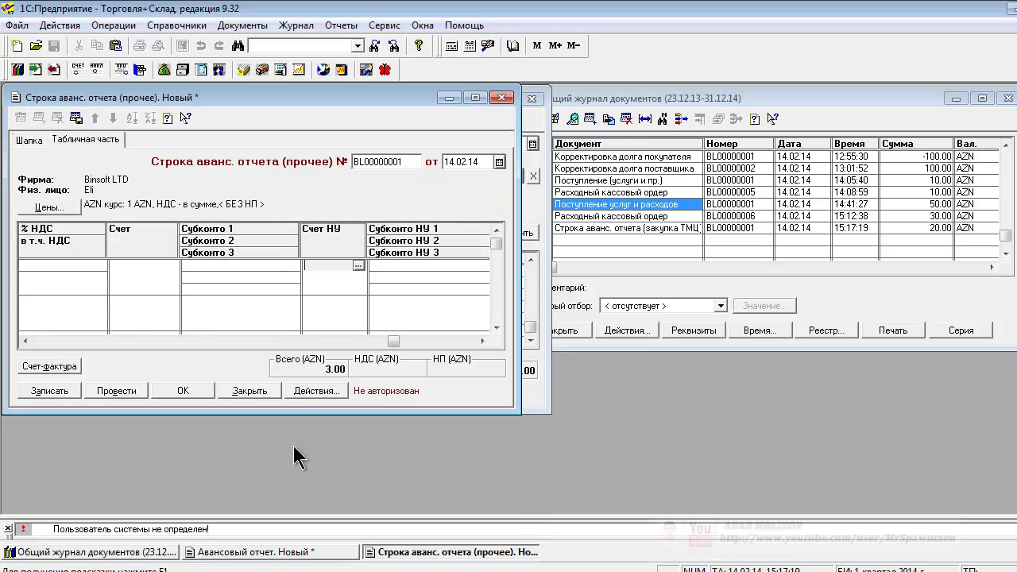
key(Escape)
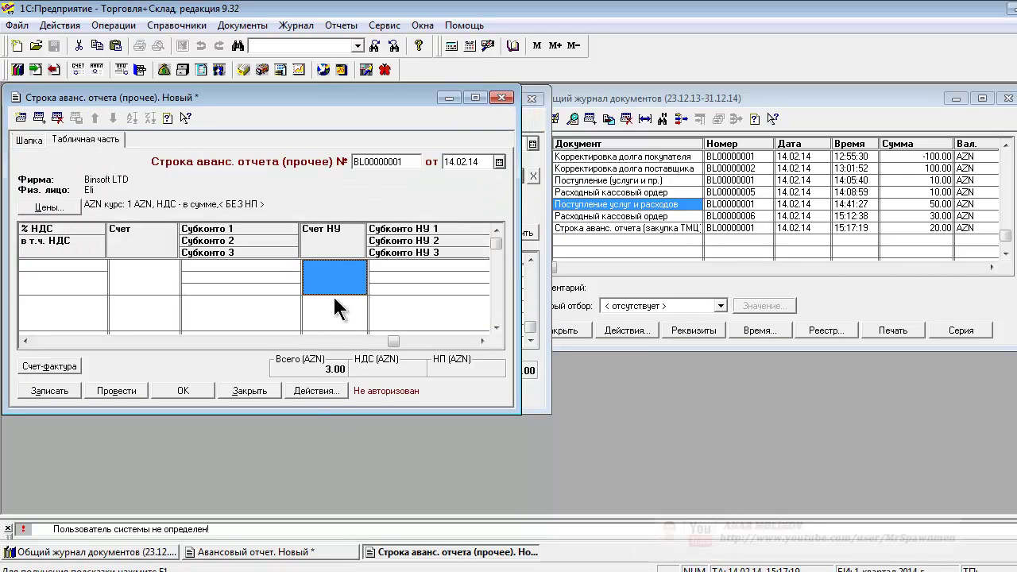
drag(391, 337, 16, 361)
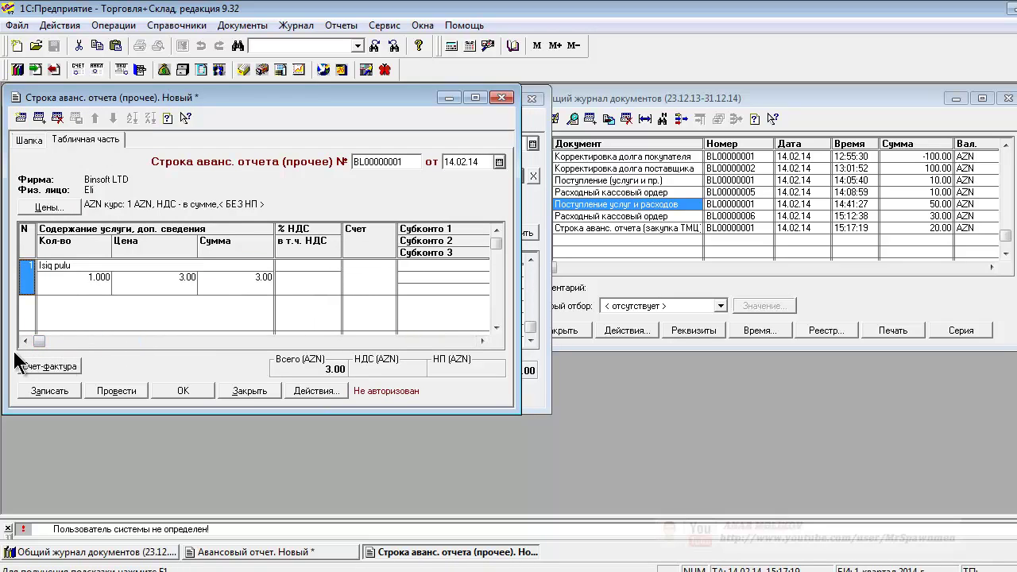
Save and post the Прочее line document at the current time, and refresh the advance report's document list.
click(191, 390)
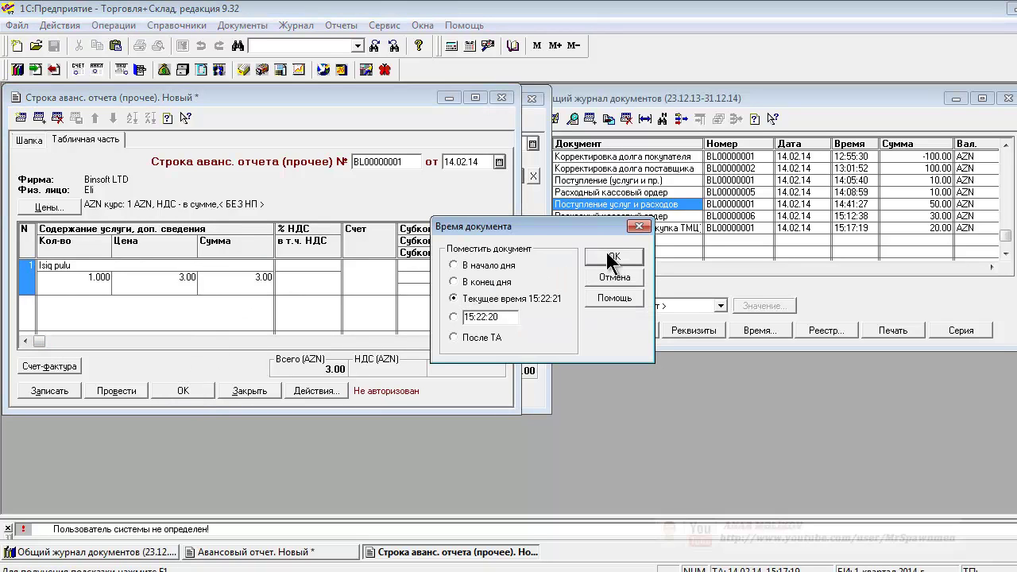
key(Return)
click(509, 332)
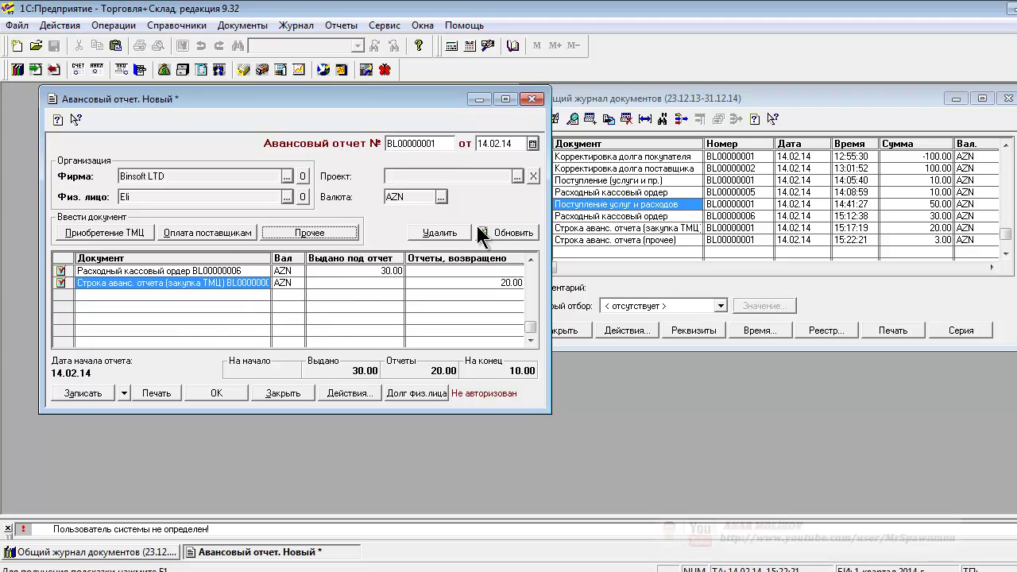
click(501, 230)
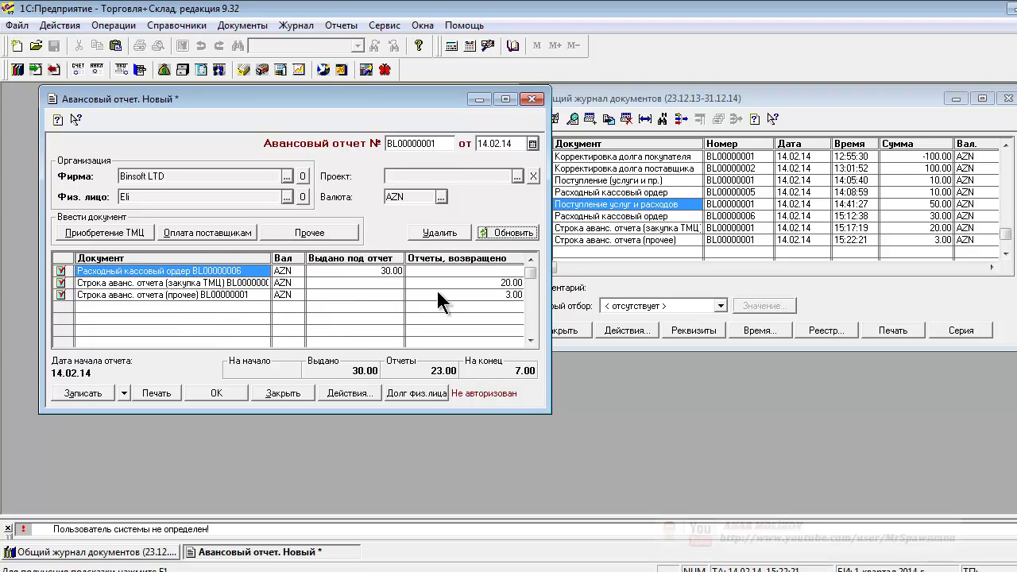
Review the amounts in the advance report's rows, and check the posted Прочее document's Isiq pulu line.
click(485, 273)
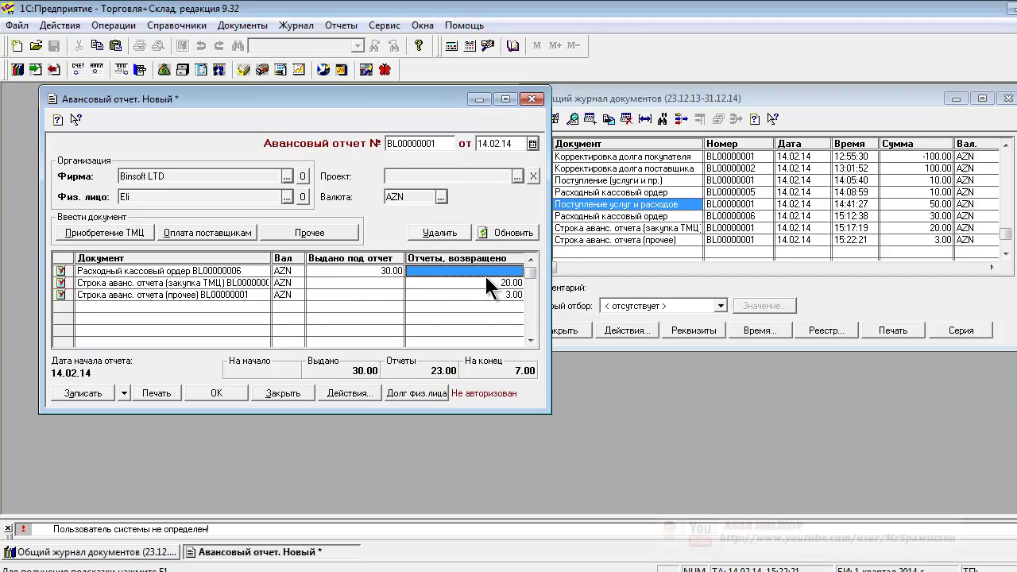
click(485, 280)
click(483, 294)
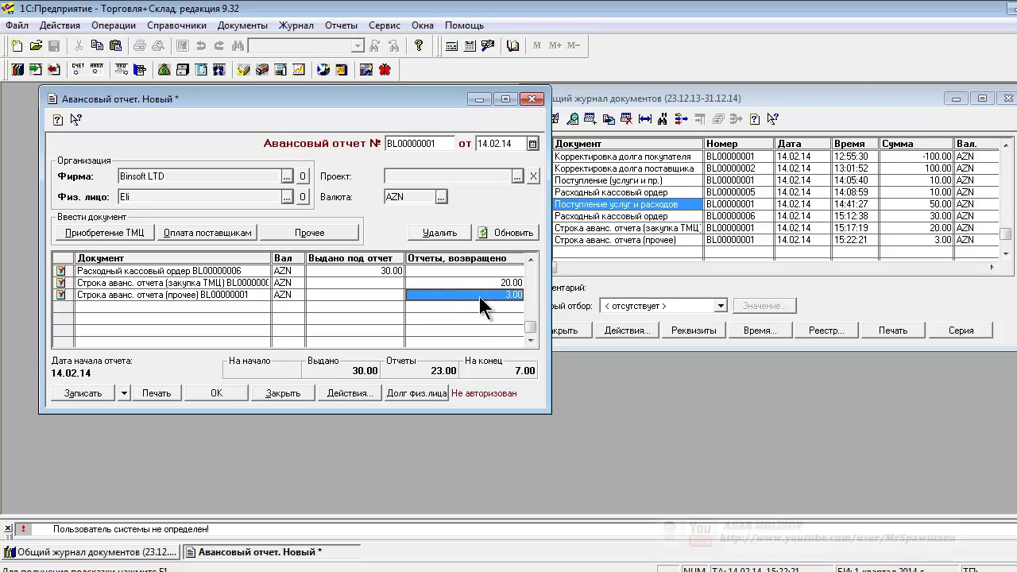
click(234, 296)
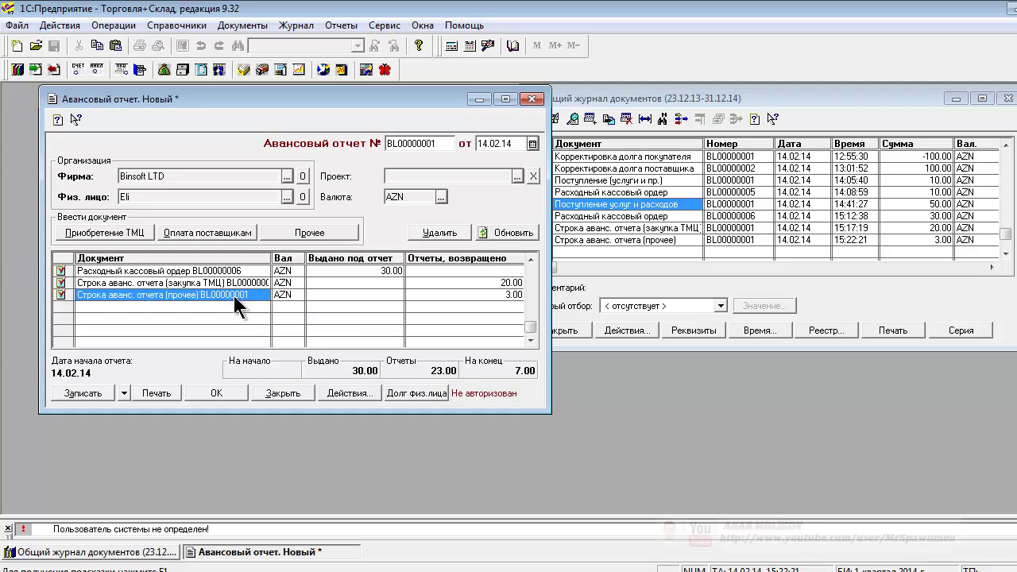
double_click(234, 296)
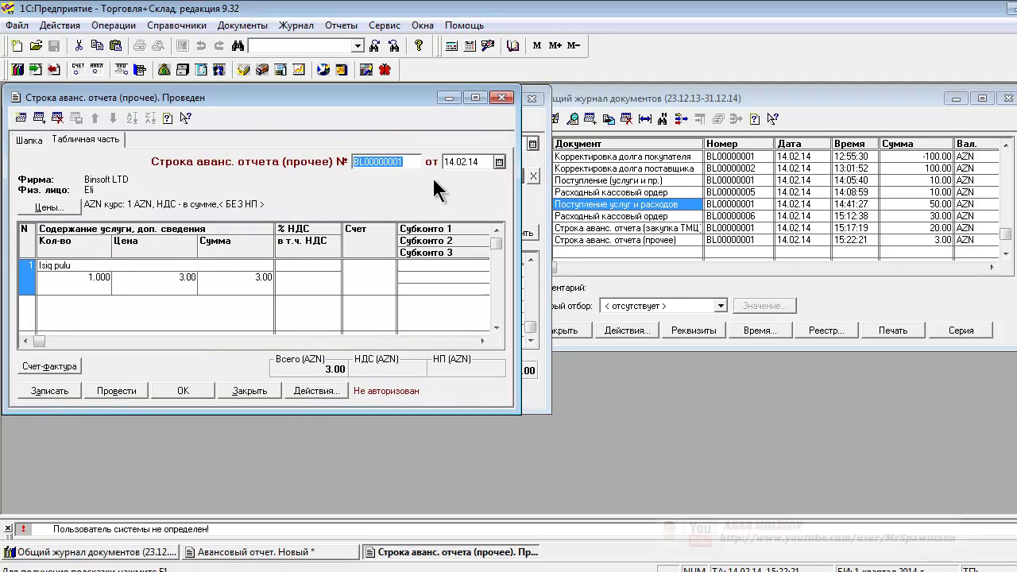
click(500, 100)
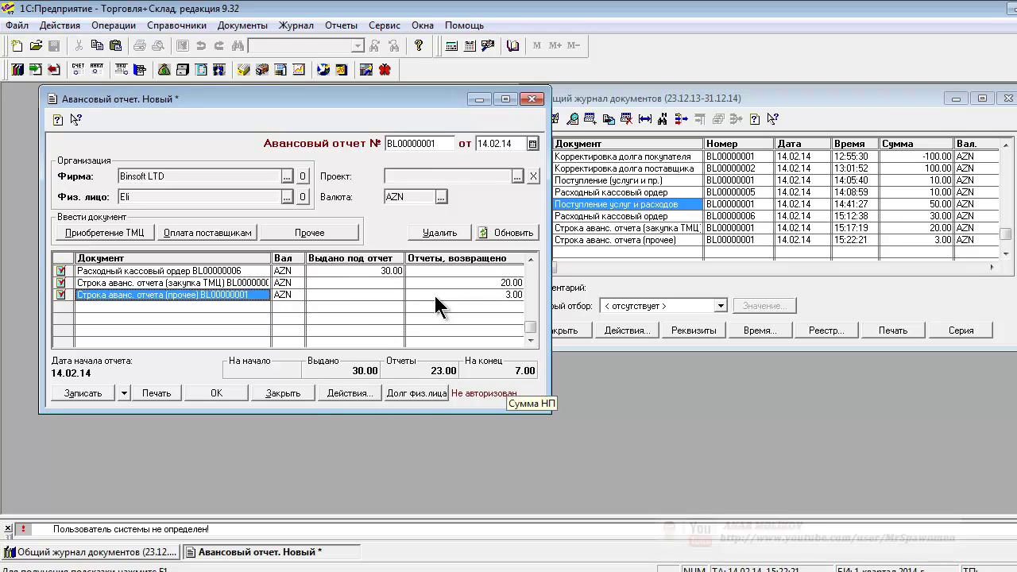
Save the advance report, and review its Прочее and goods purchase line documents from the general journal.
click(213, 394)
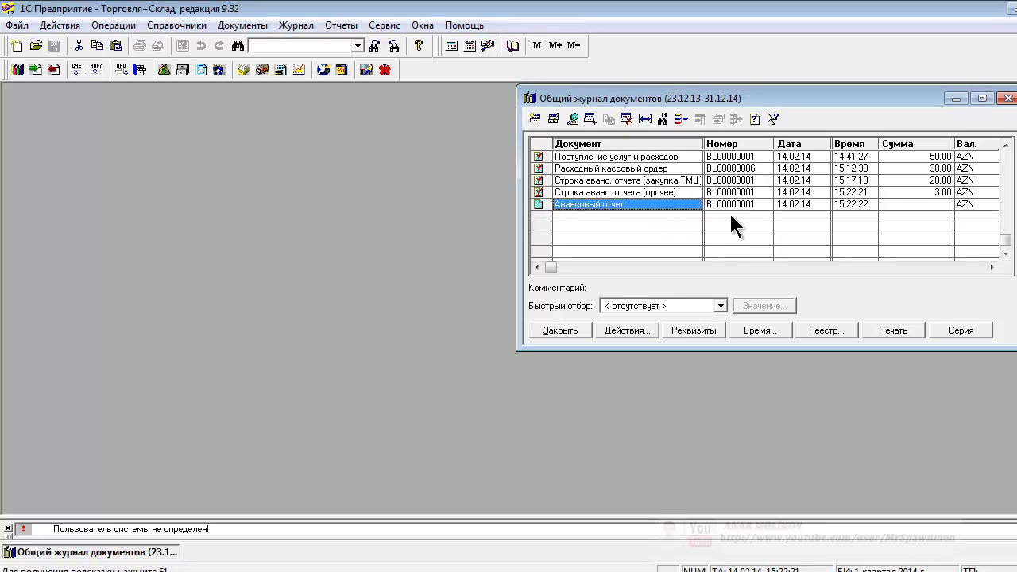
click(926, 192)
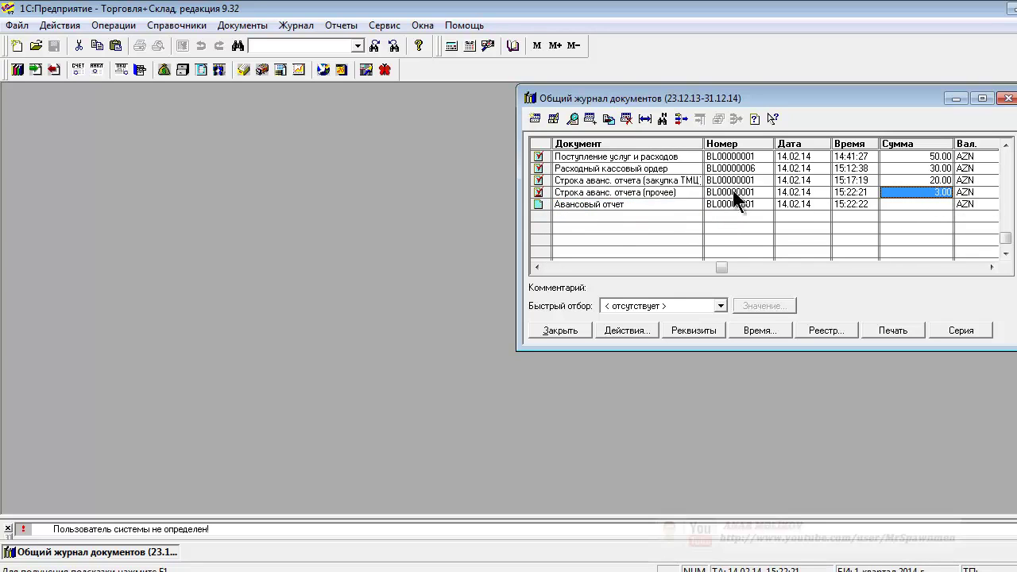
double_click(667, 192)
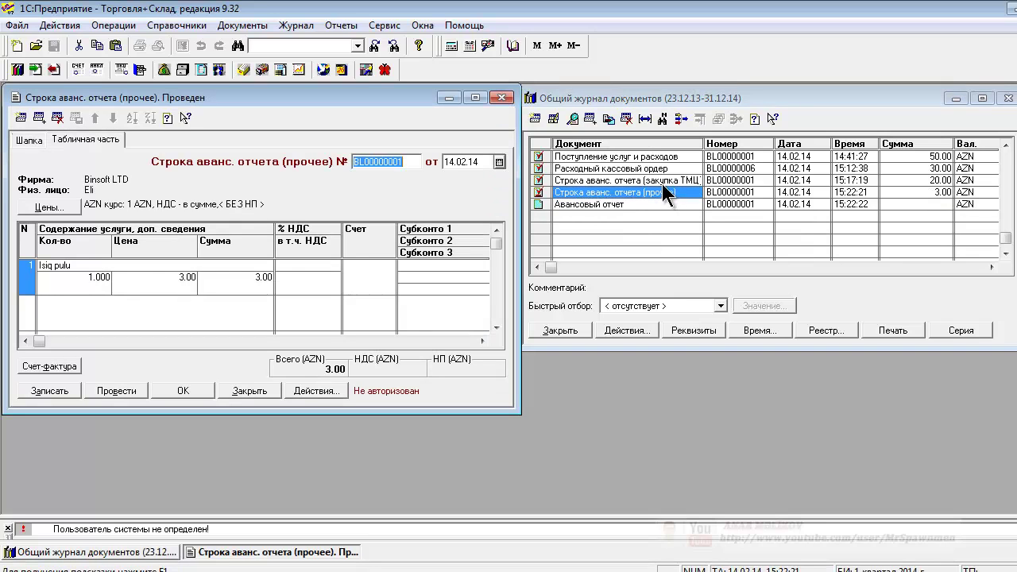
click(504, 97)
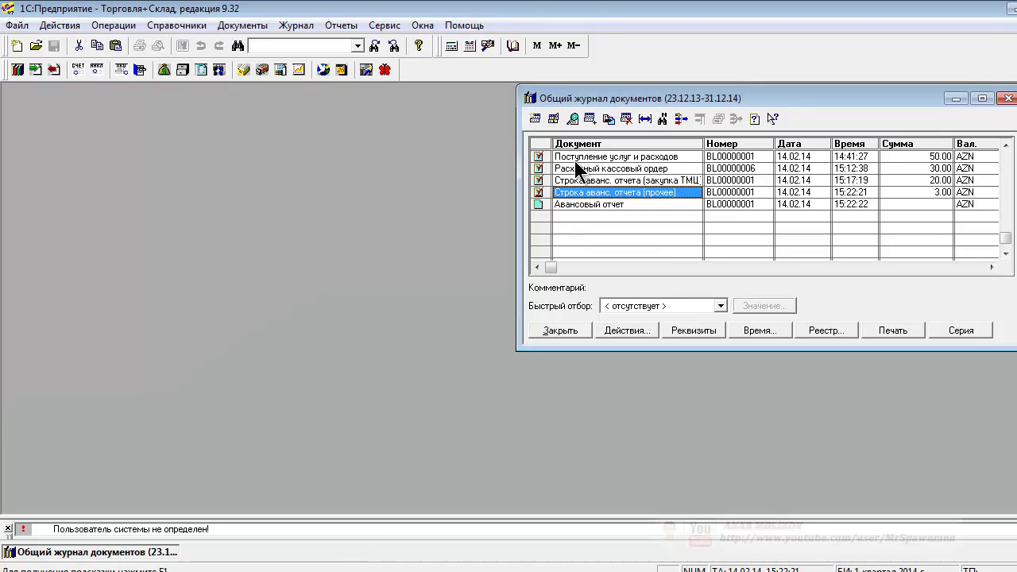
double_click(605, 181)
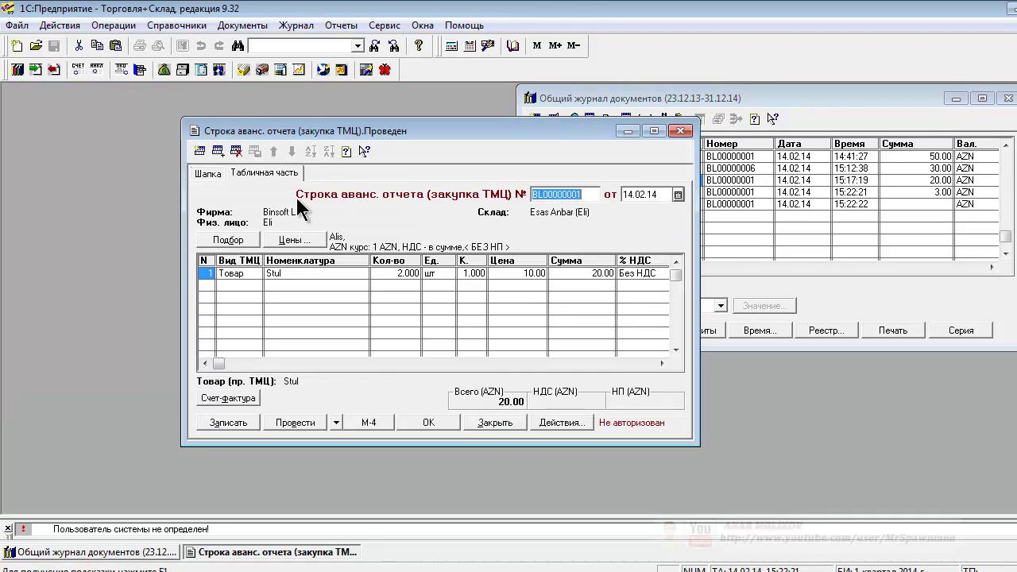
click(680, 132)
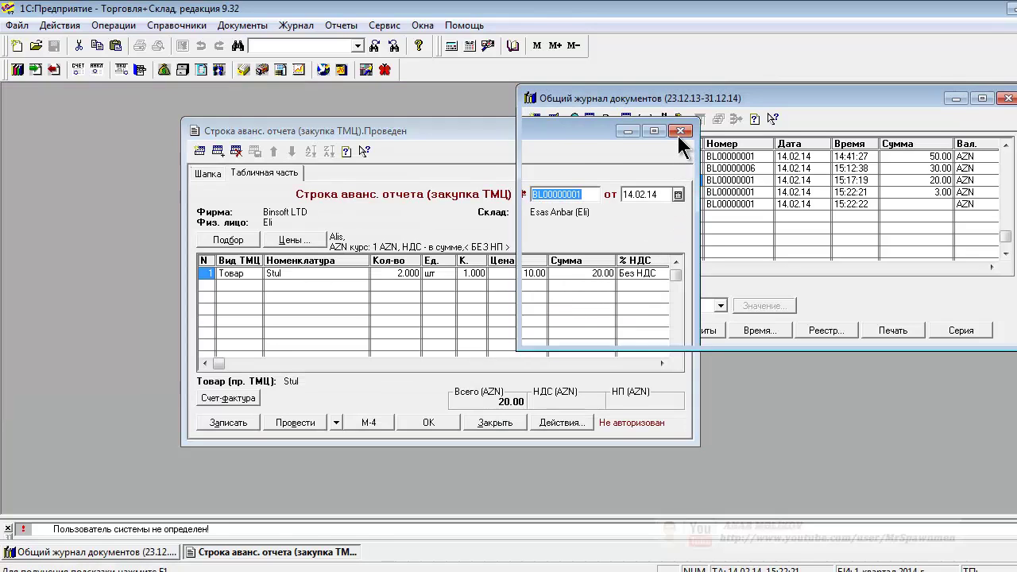
Reopen the saved advance report from the journal to check its listed documents, and close it.
click(580, 206)
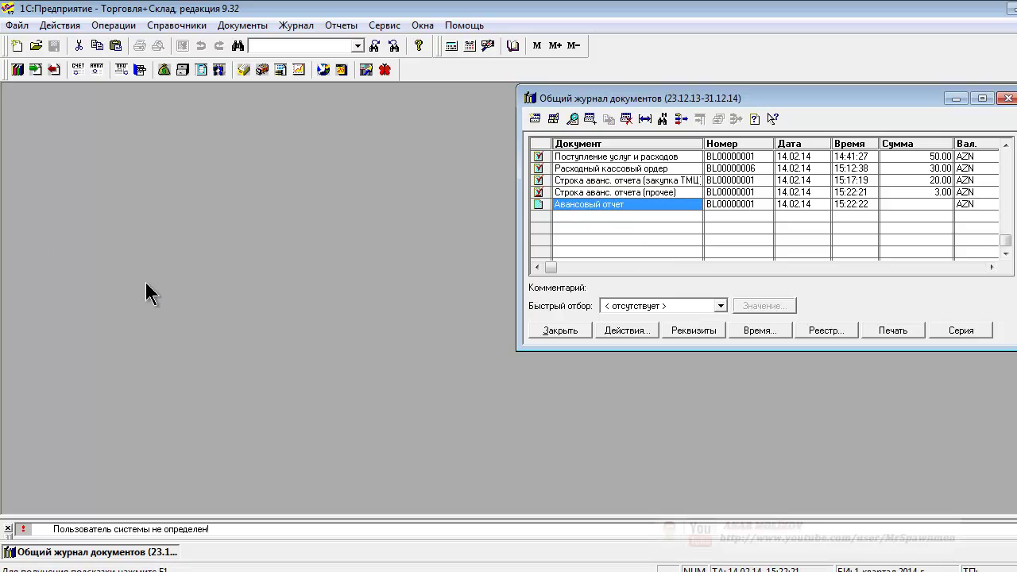
key(Return)
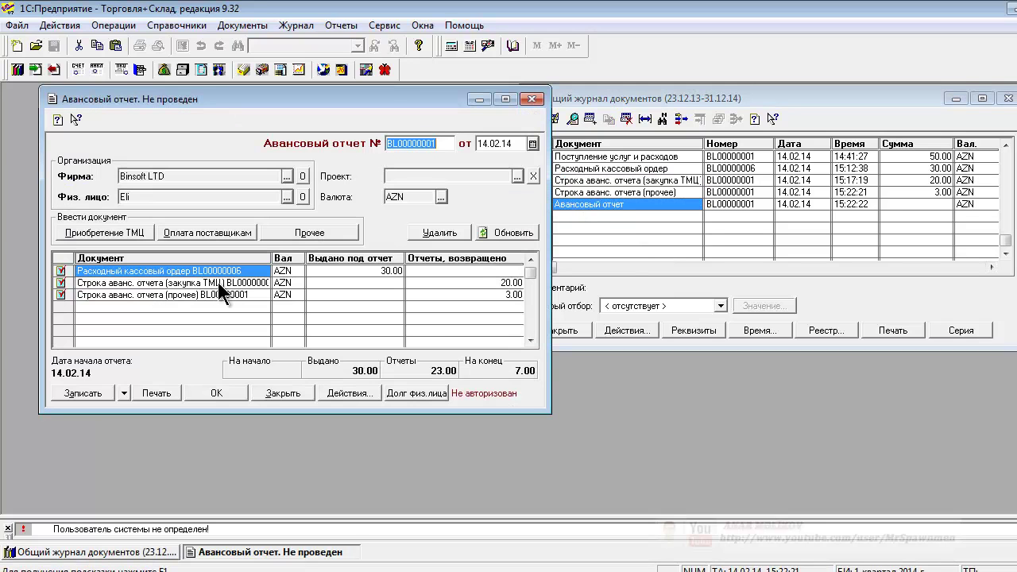
click(531, 99)
click(231, 25)
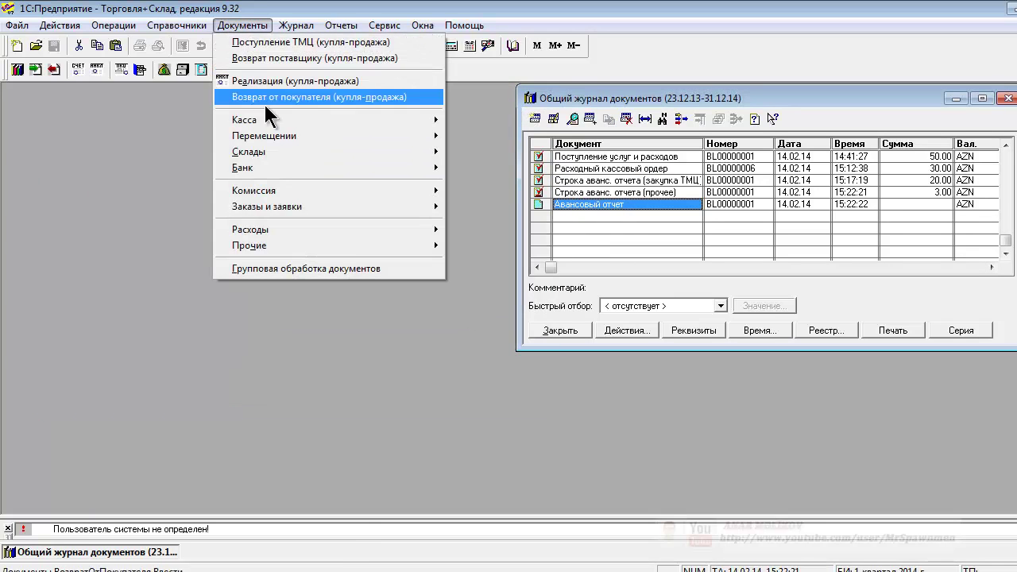
mouse_move(315, 248)
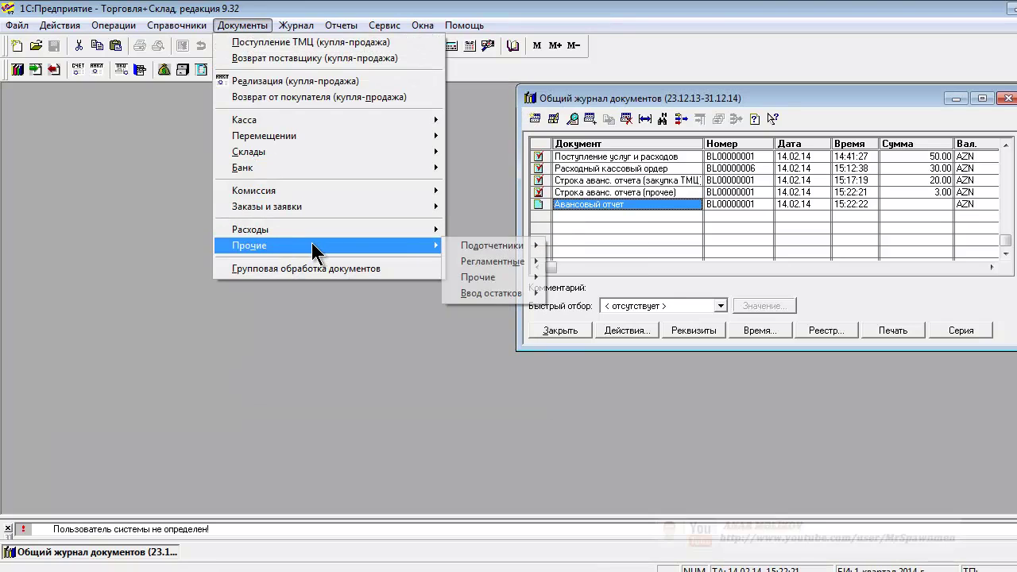
mouse_move(517, 249)
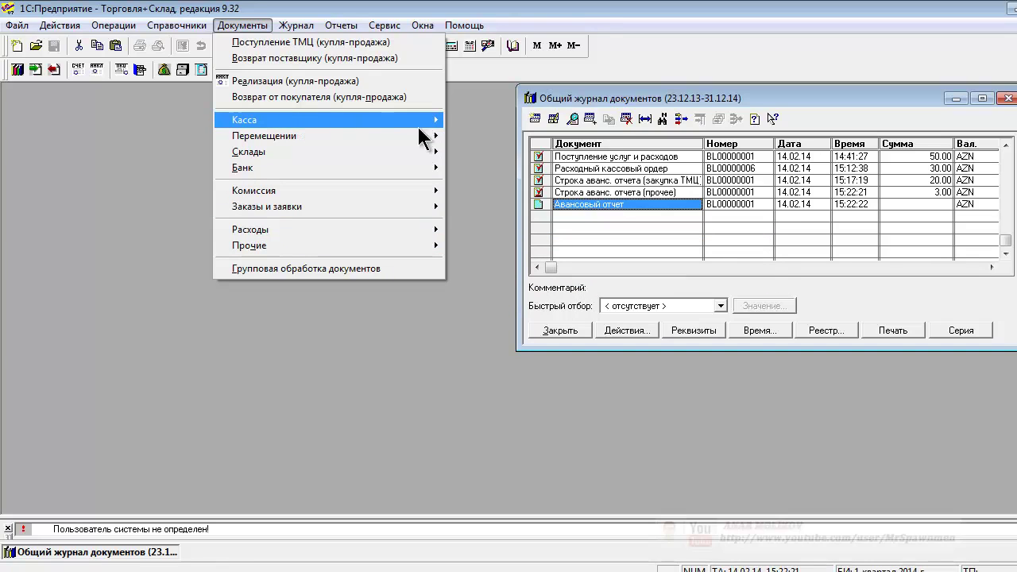
mouse_move(418, 126)
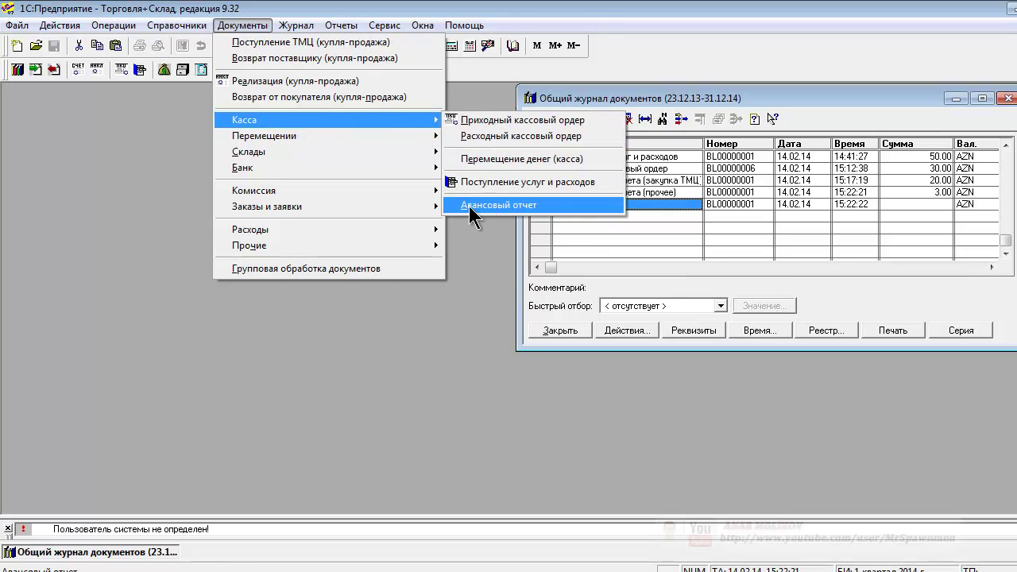
click(513, 205)
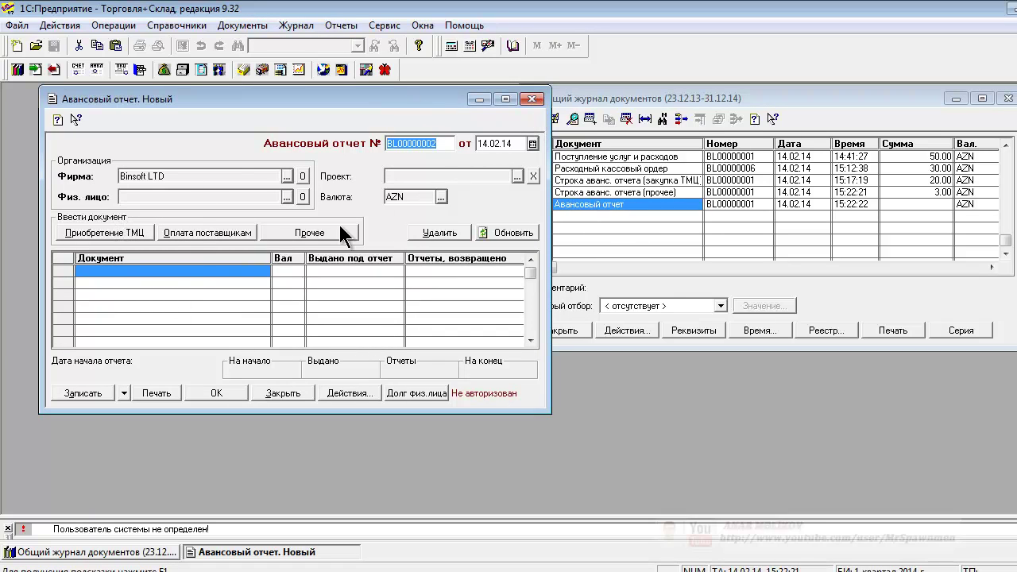
click(532, 101)
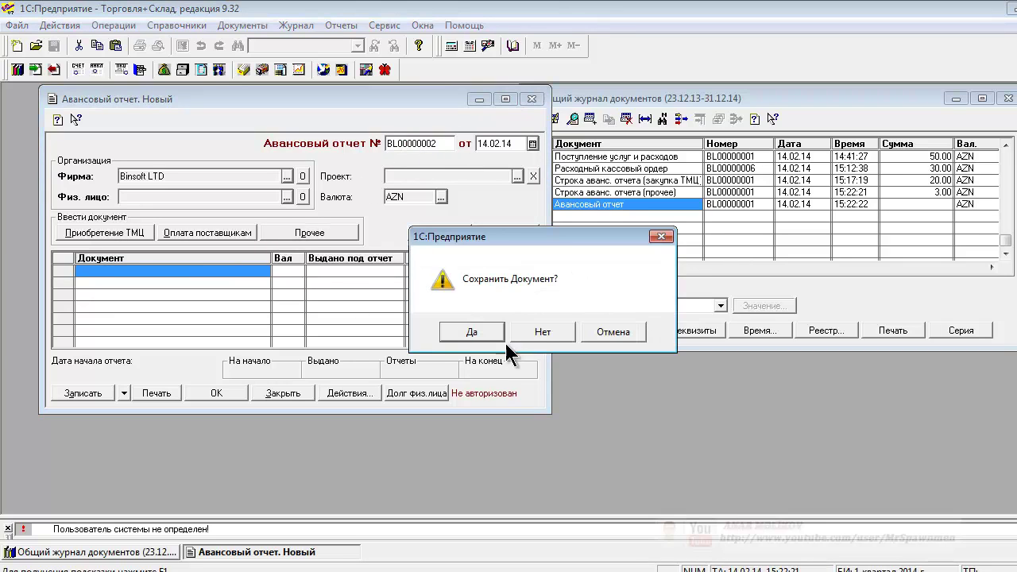
click(529, 330)
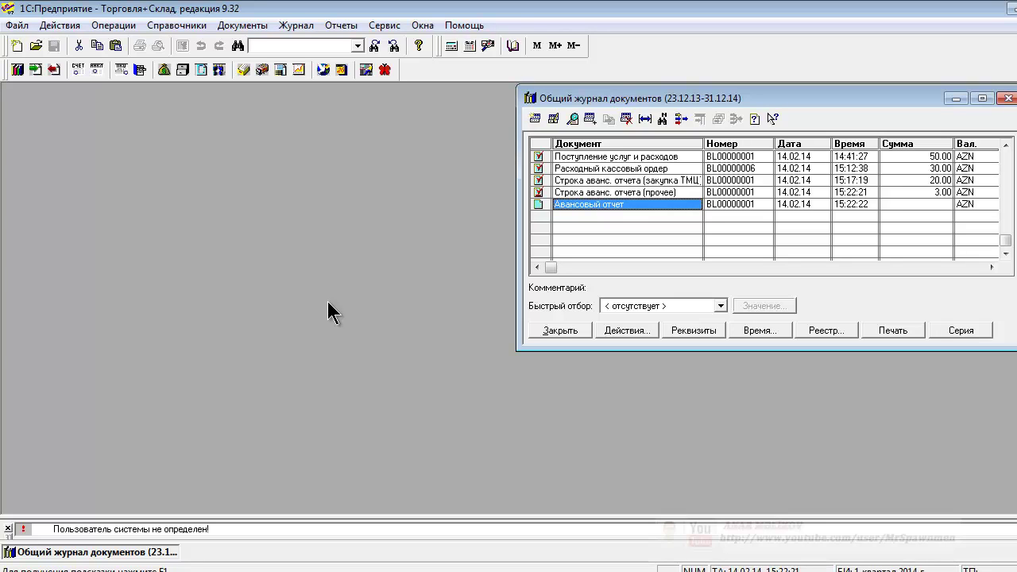
Check the issued and reported amounts in the saved advance report from the general journal, and close it.
click(251, 24)
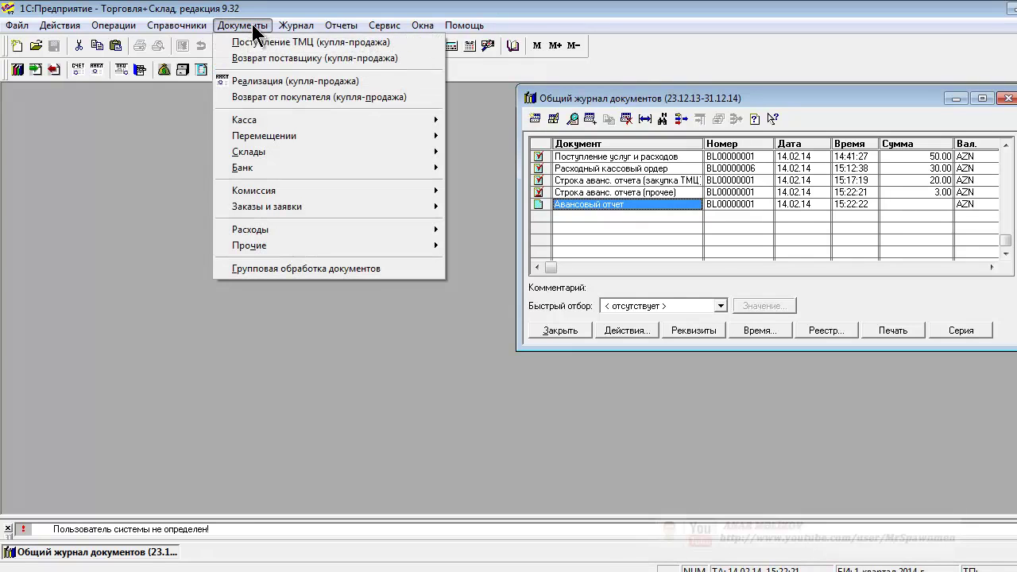
mouse_move(340, 121)
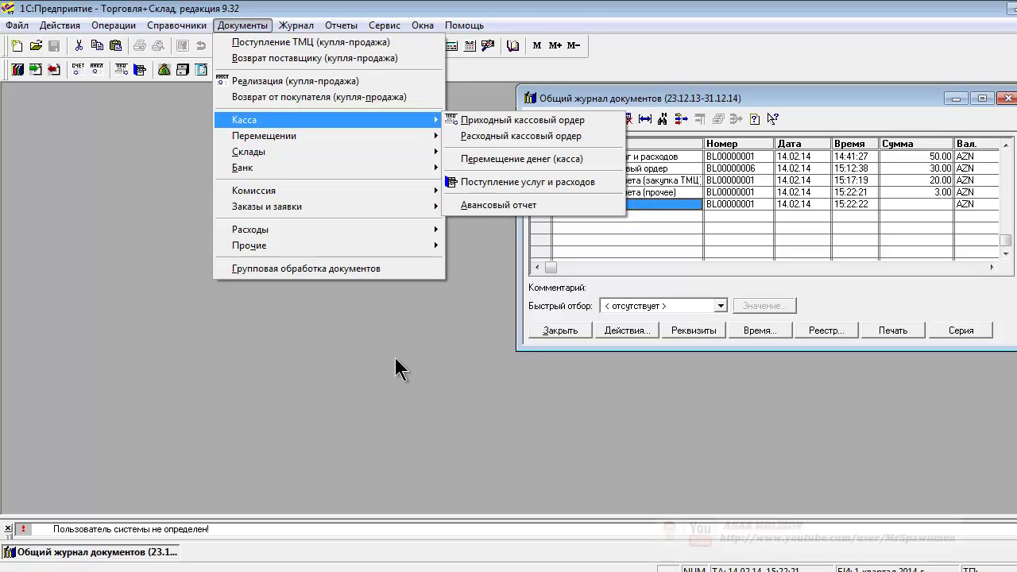
click(490, 314)
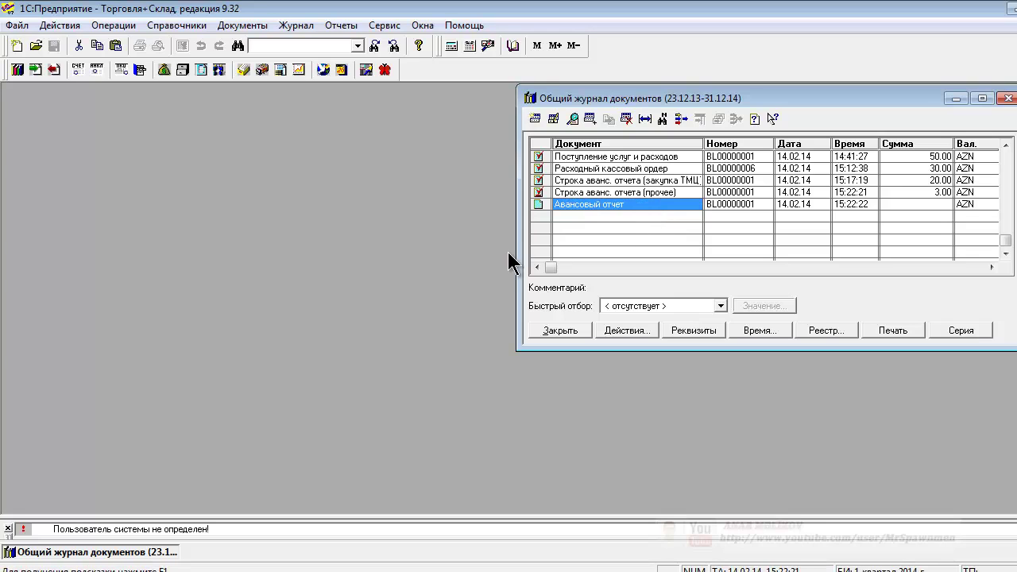
key(Return)
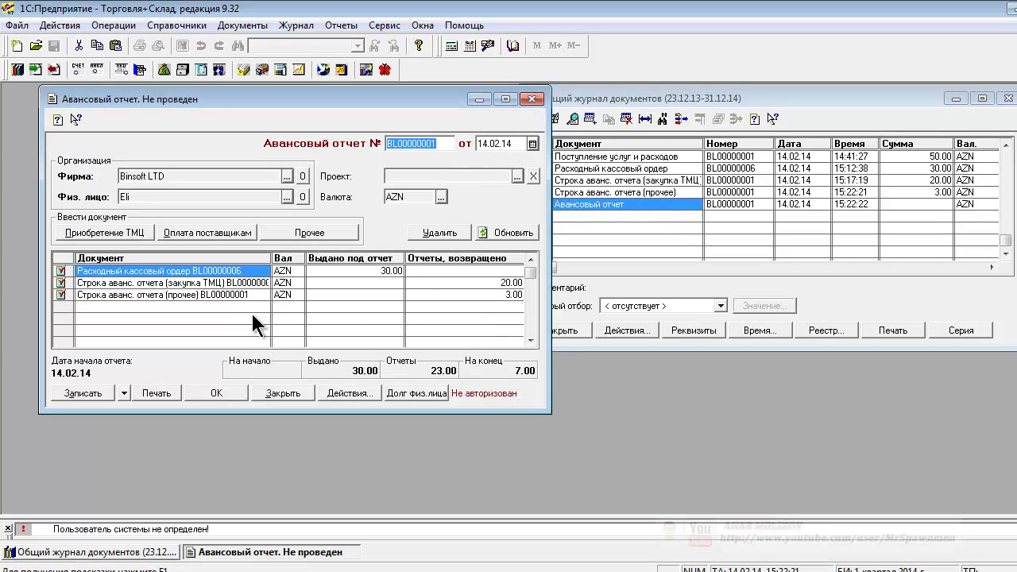
click(533, 98)
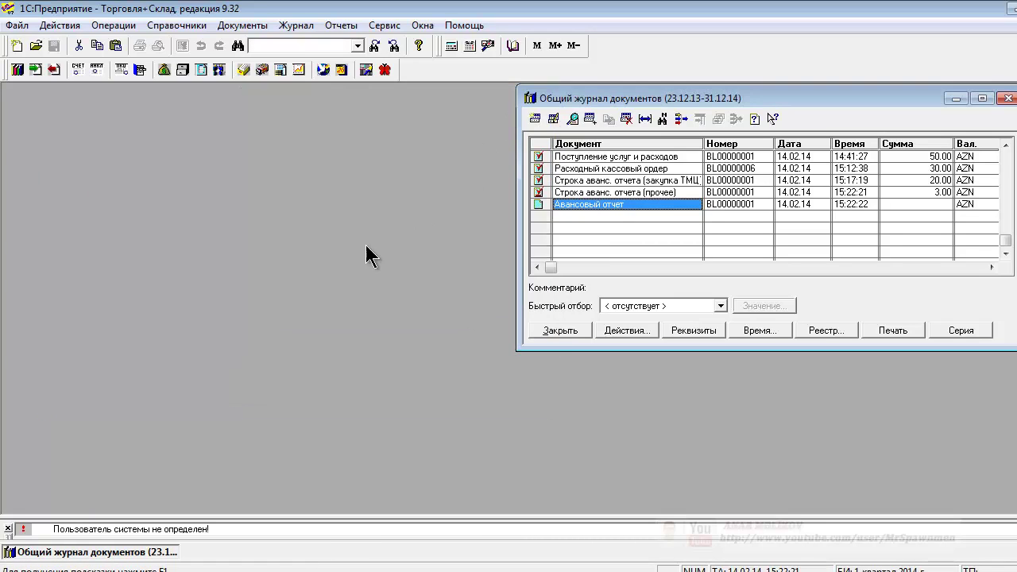
Create a new Авансовый отчет document, select the accountable employee as the Физ. лицо, and refresh its document list.
click(243, 24)
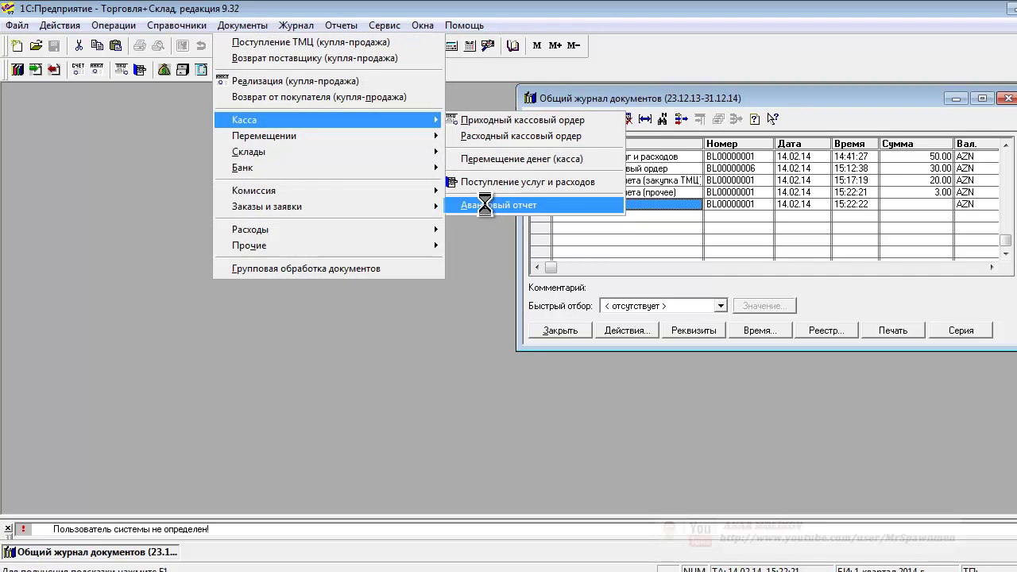
click(487, 207)
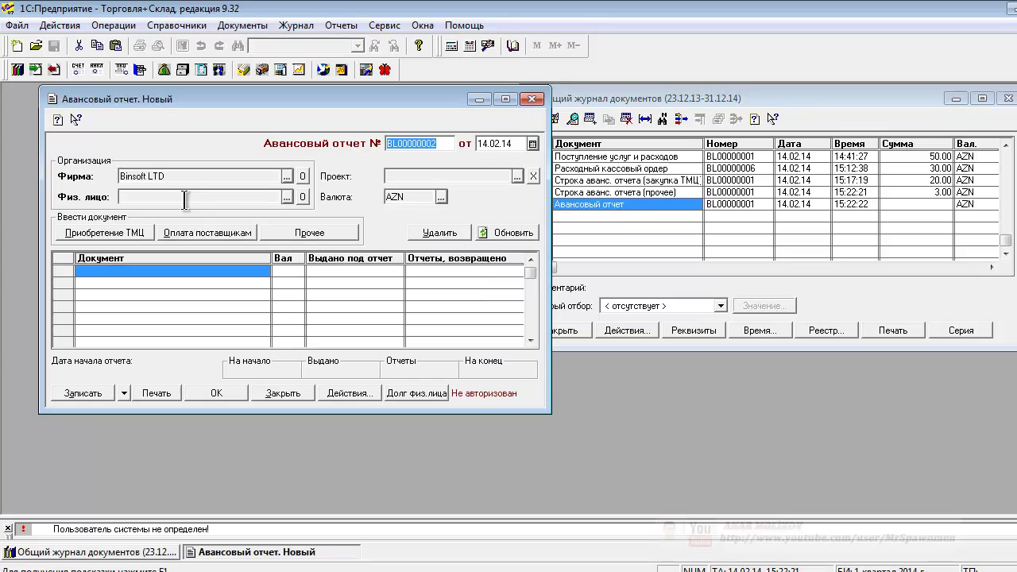
click(286, 197)
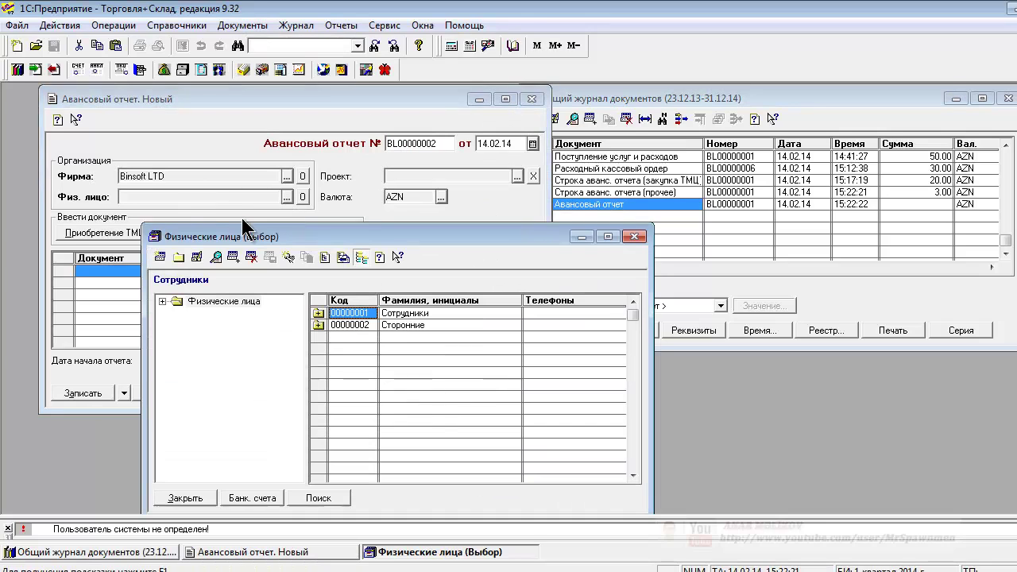
click(325, 325)
double_click(421, 320)
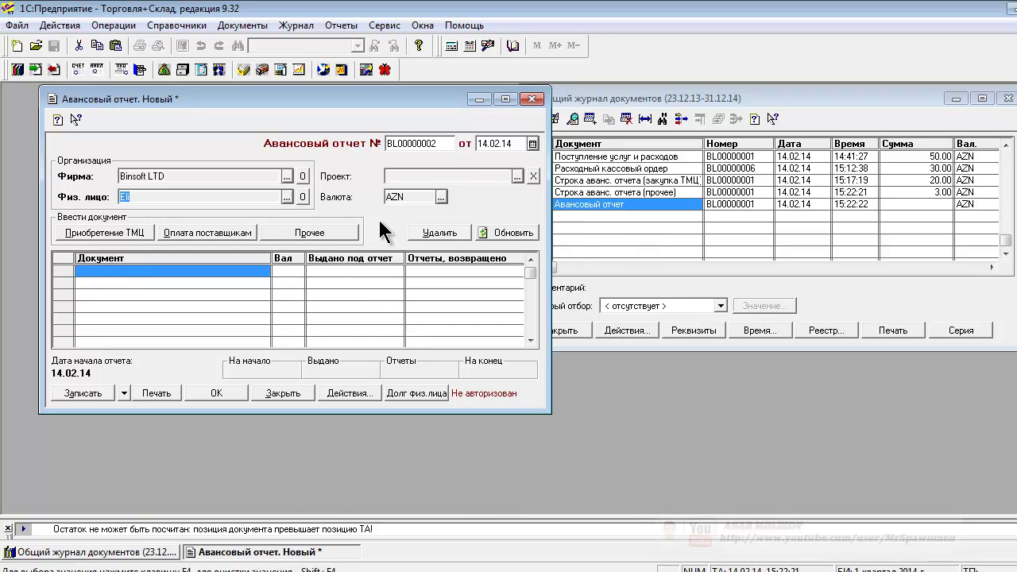
click(487, 229)
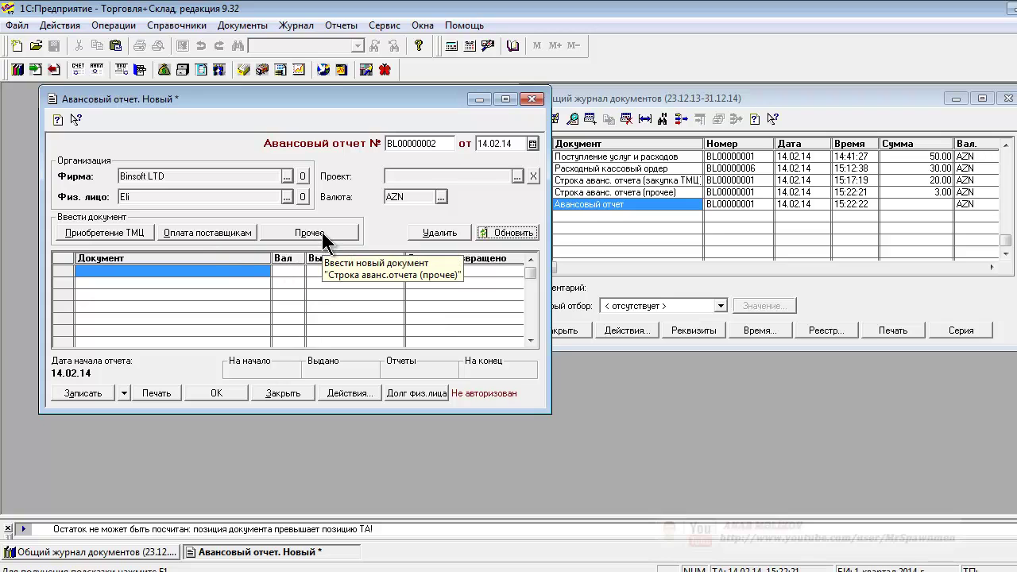
Set the new advance report's date to 15.02.14 and refresh its document list.
click(533, 144)
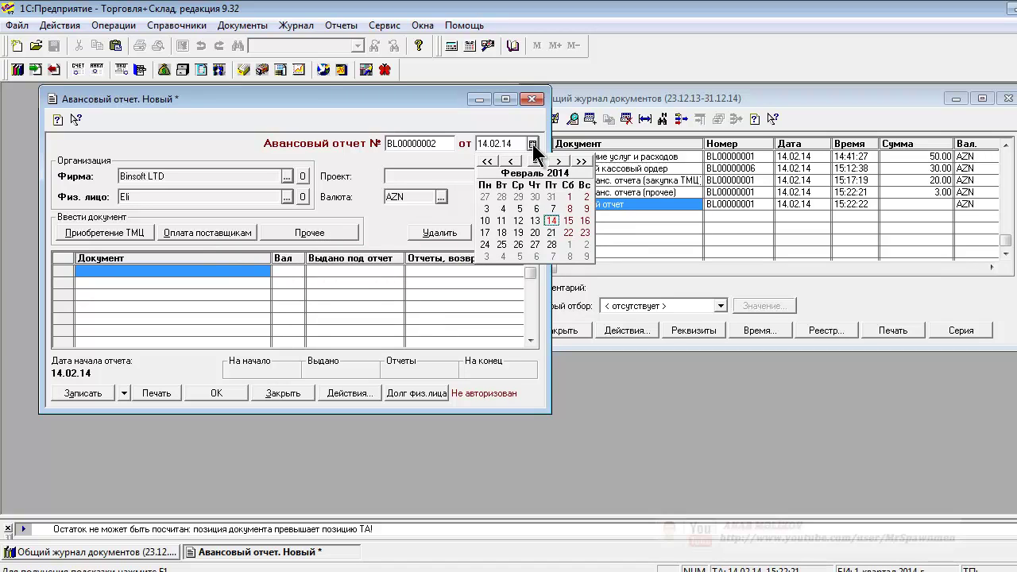
double_click(570, 221)
click(378, 115)
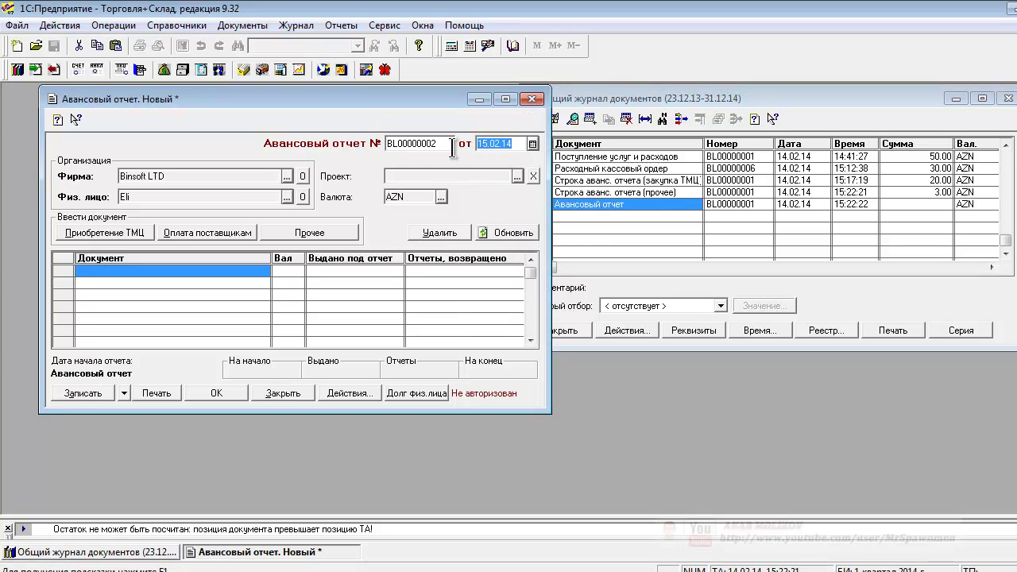
click(507, 235)
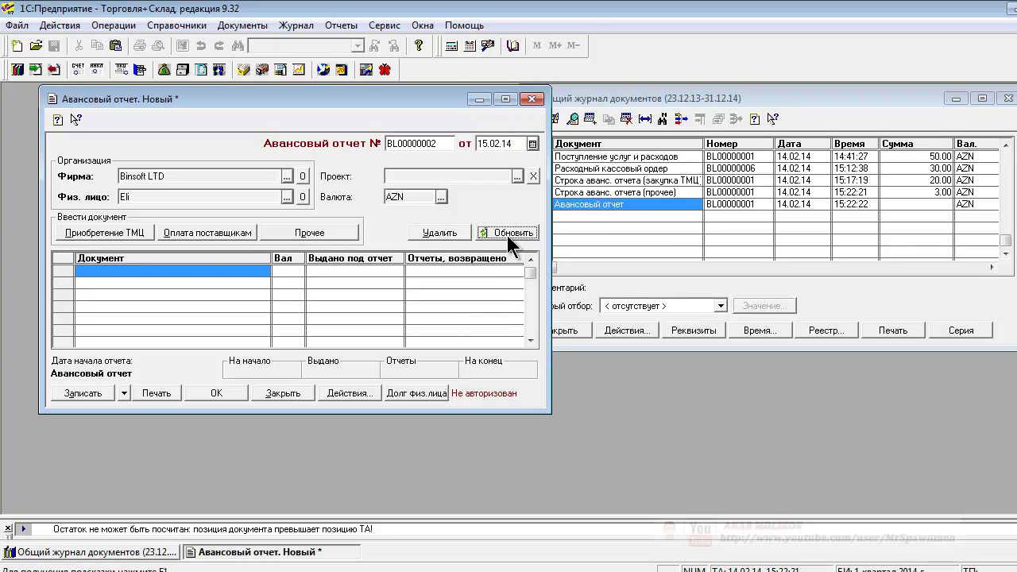
Create a Прочее line document from the new advance report, and review its header and table part.
click(309, 233)
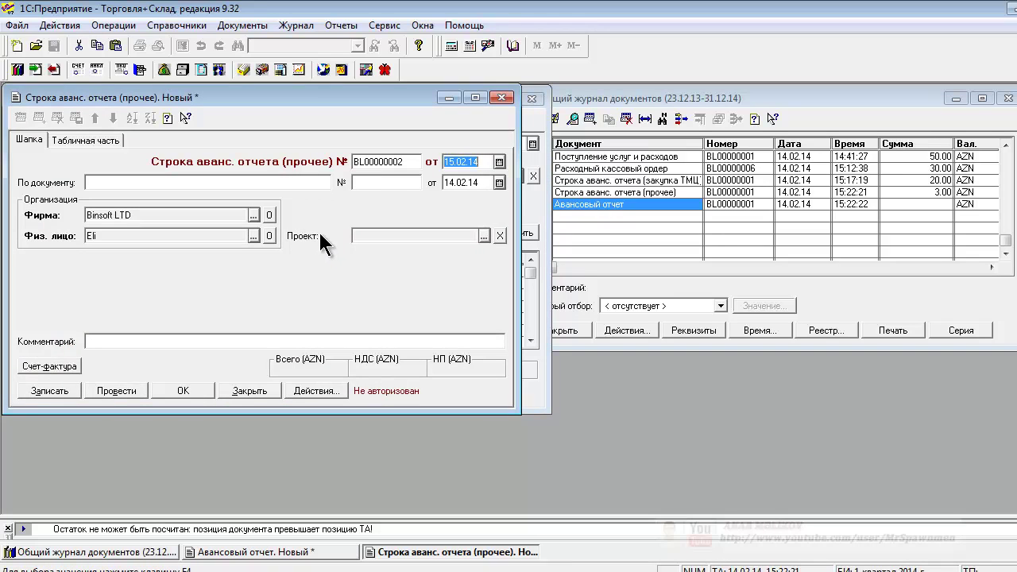
drag(161, 99, 291, 103)
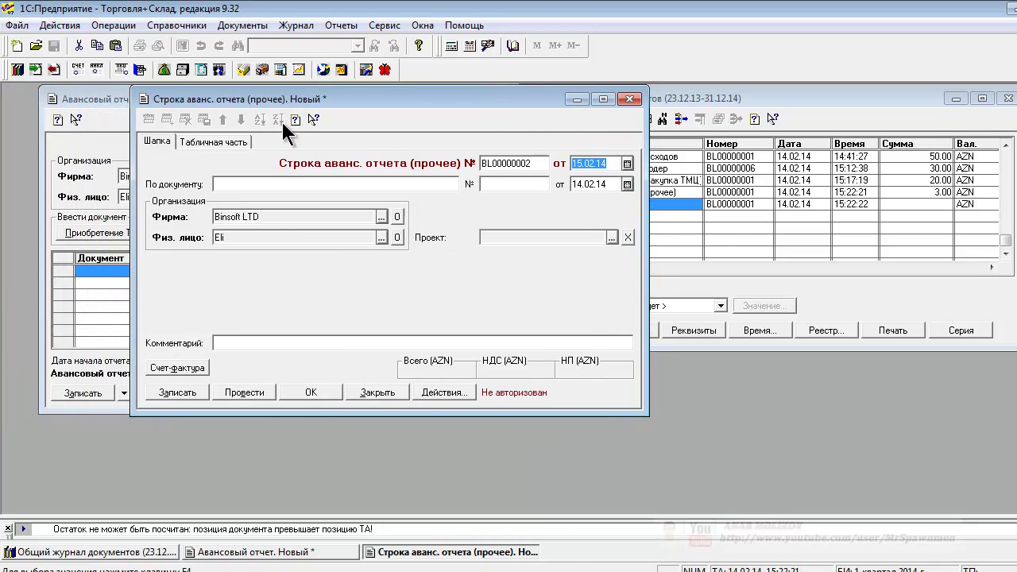
click(231, 146)
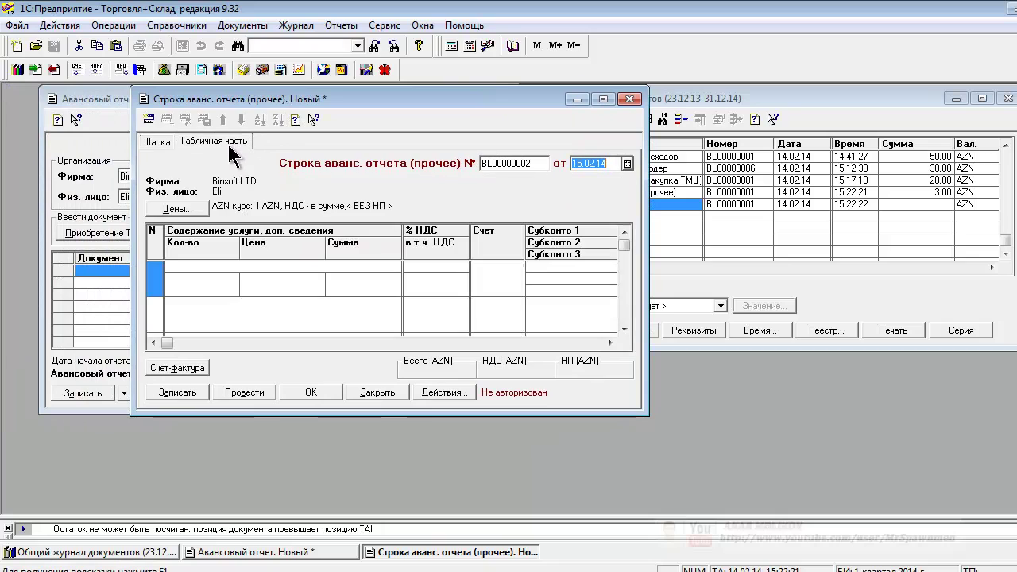
click(157, 145)
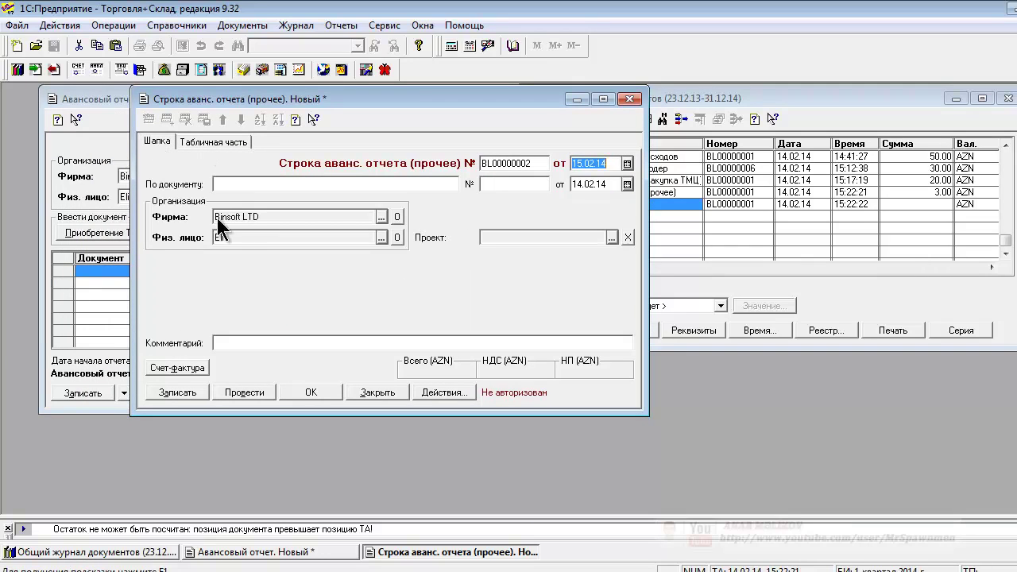
click(200, 140)
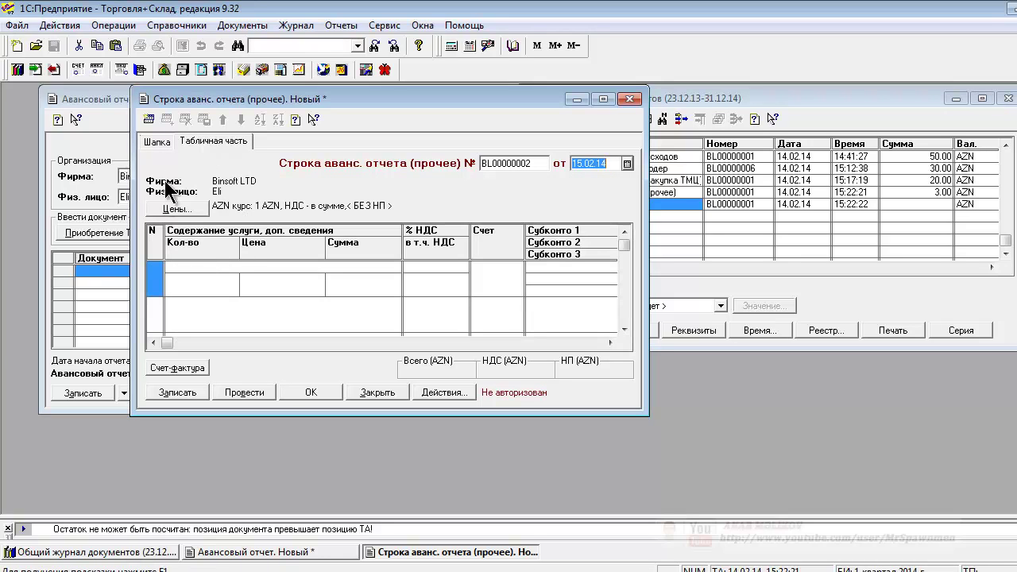
Add a Qaz pulu row to the Прочее line document with quantity 1 and price 2.
click(149, 119)
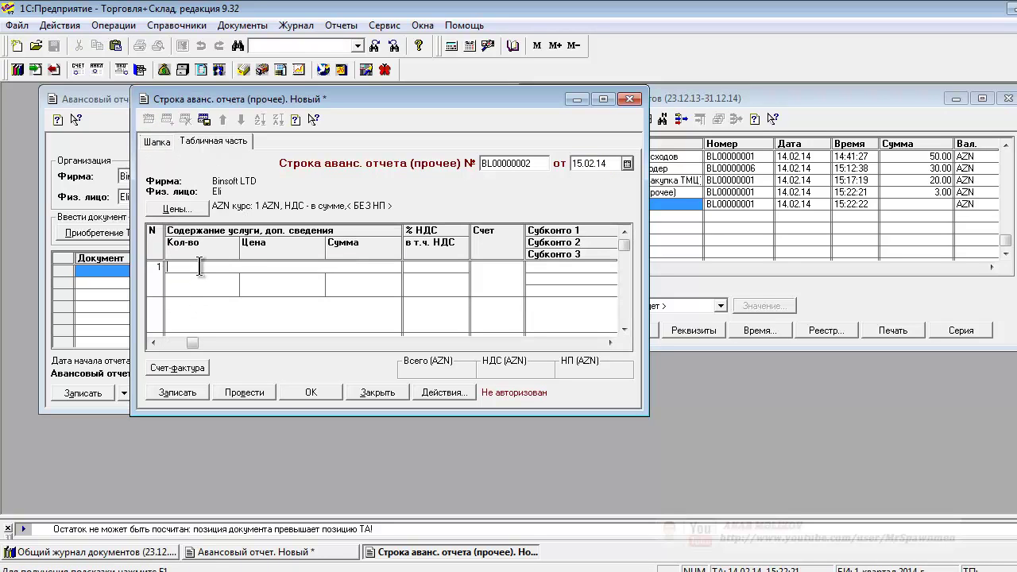
text(Qaz pul)
key(Return)
text(1)
key(Return)
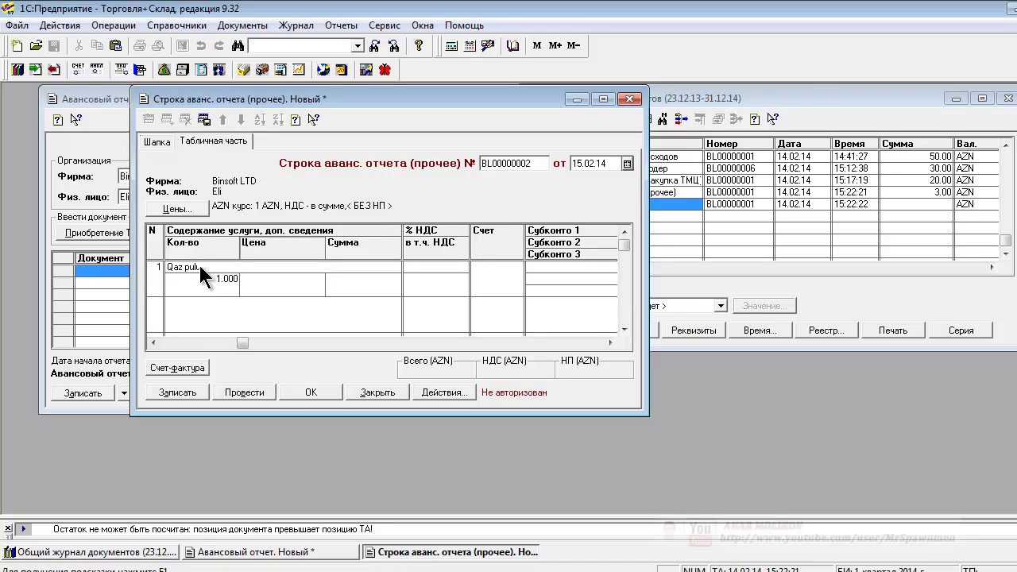
text(2)
key(Return)
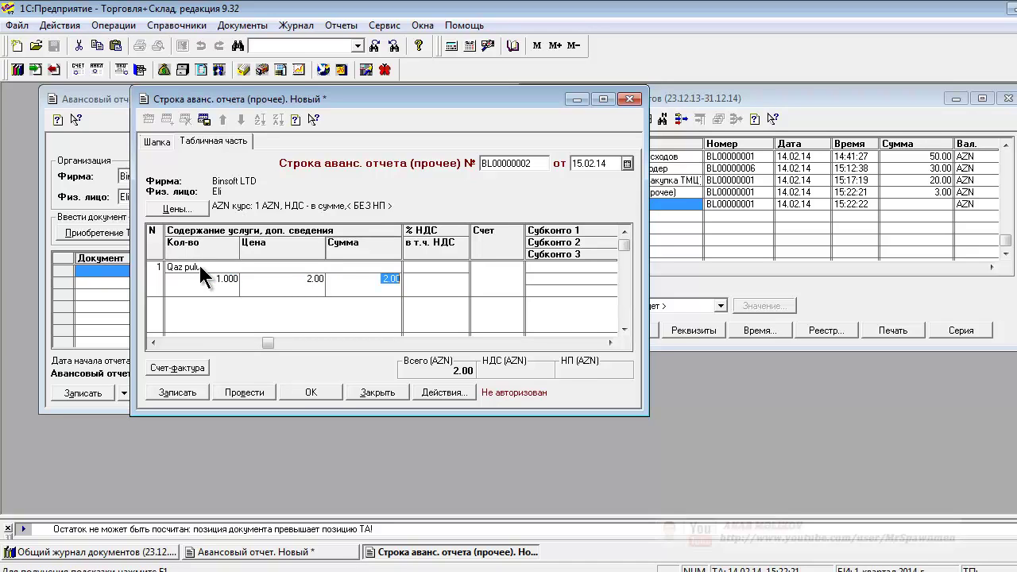
Leave the Qaz pulu row's VAT rate and accounts empty, and save the line document at the start of the day.
key(Return)
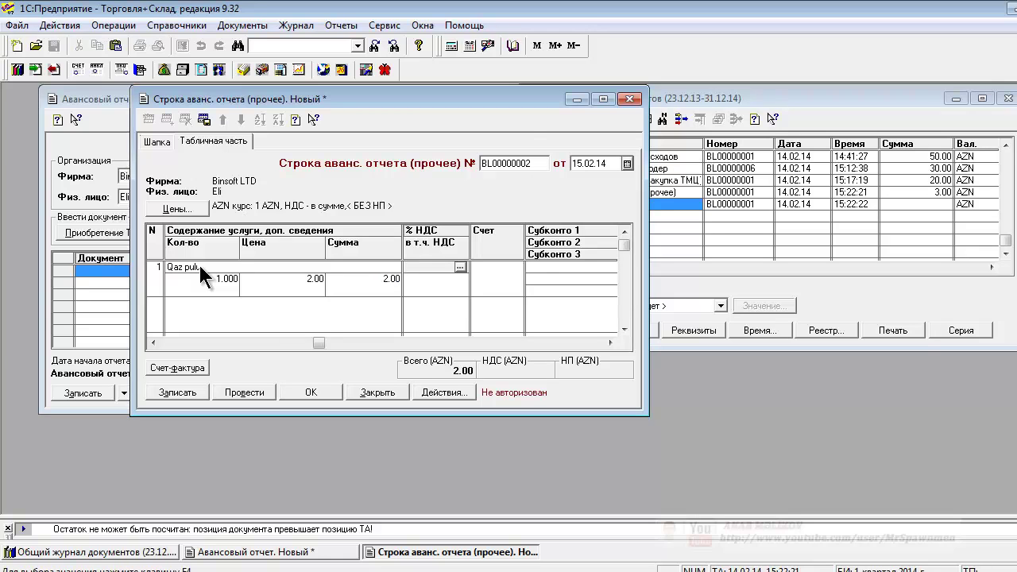
key(Return)
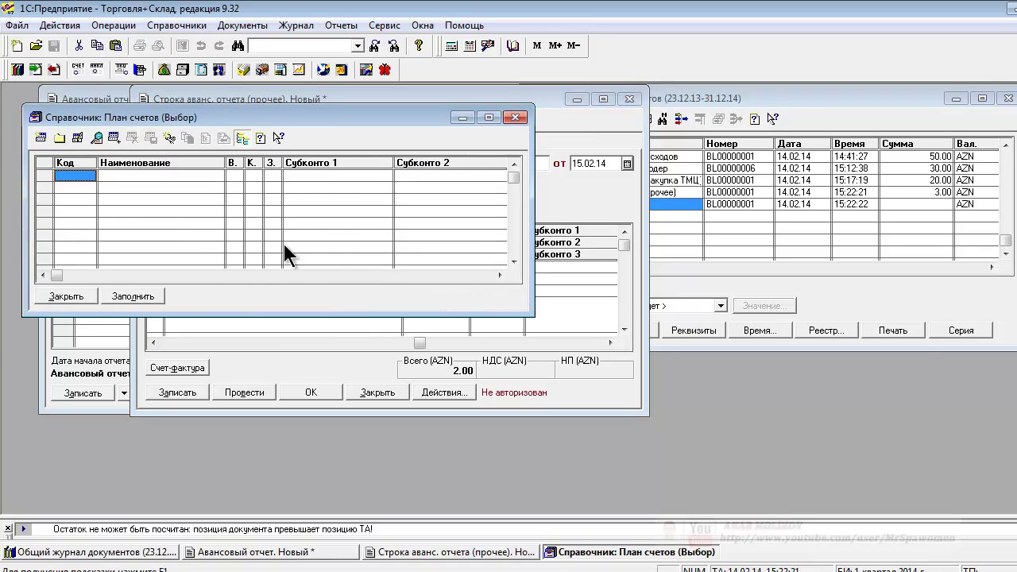
click(517, 117)
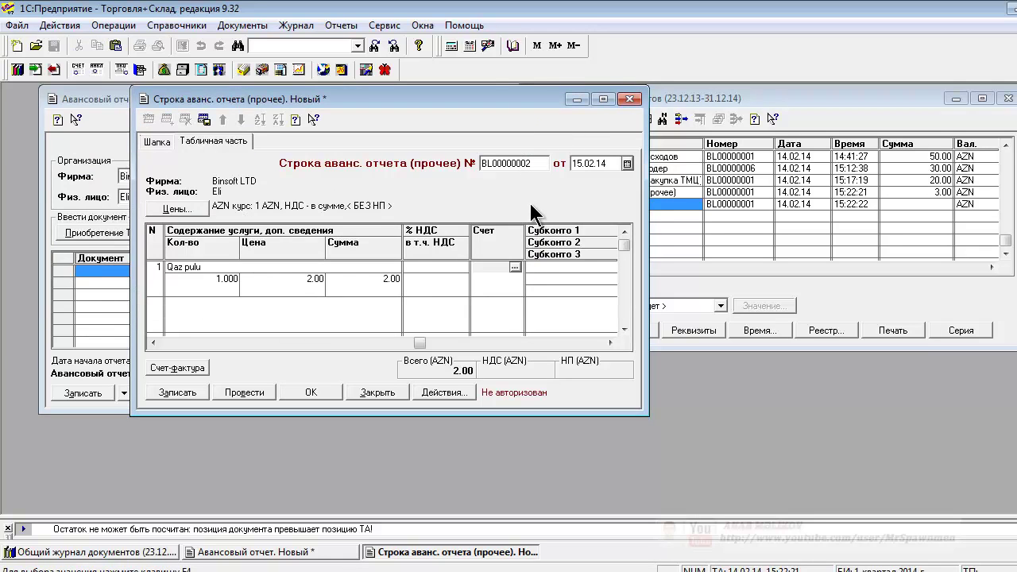
key(Tab)
key(Return)
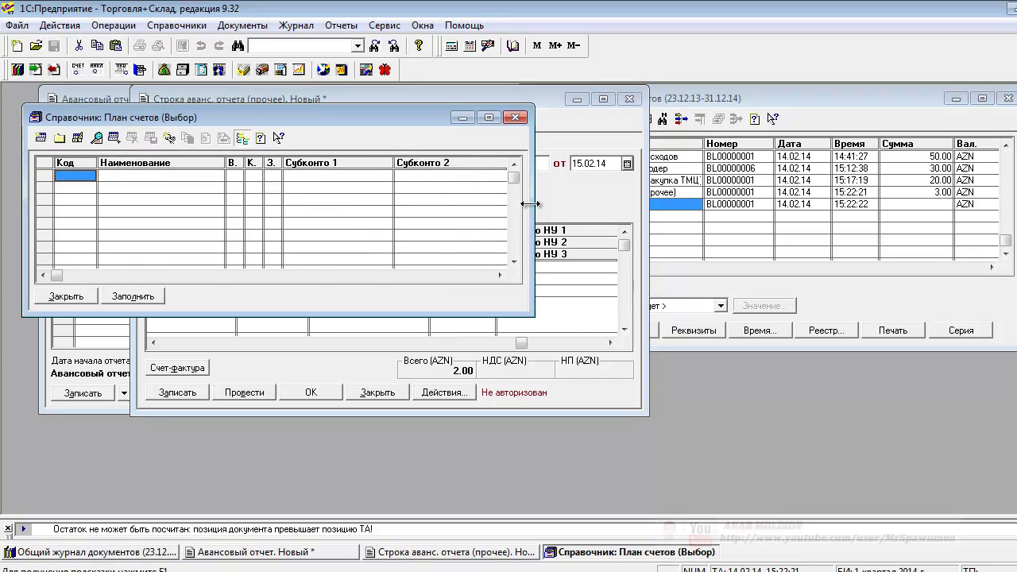
click(516, 117)
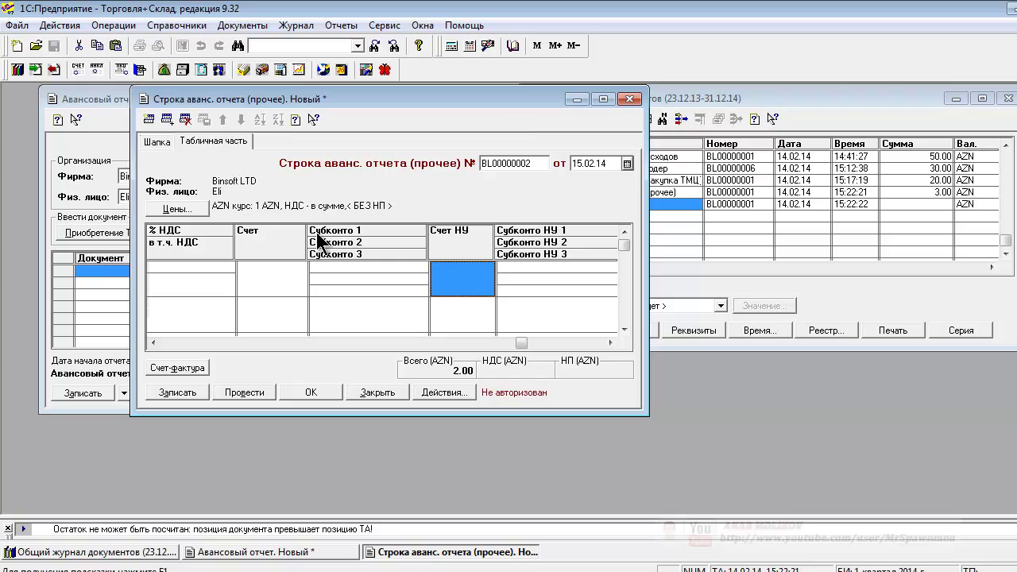
click(315, 390)
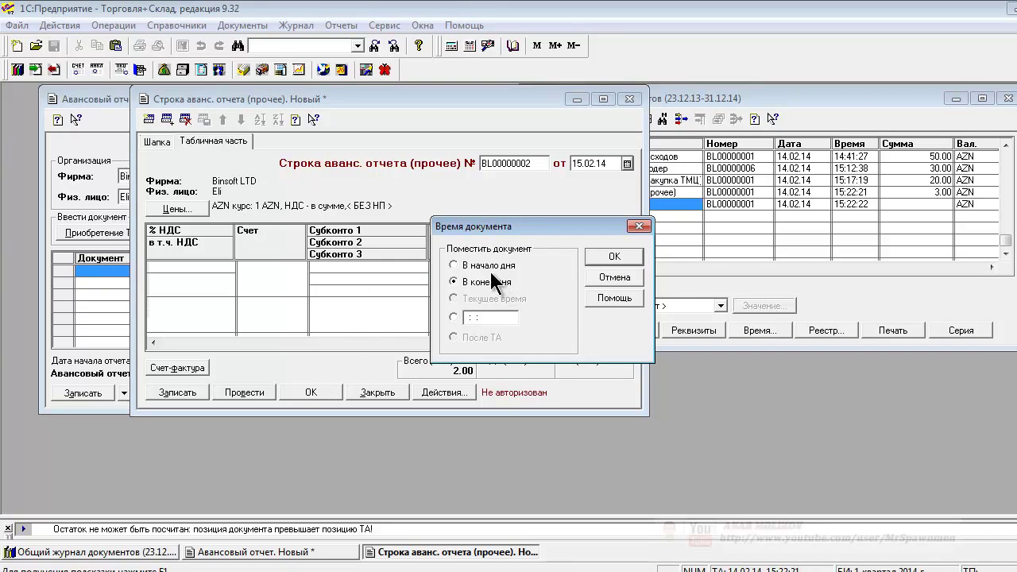
click(595, 253)
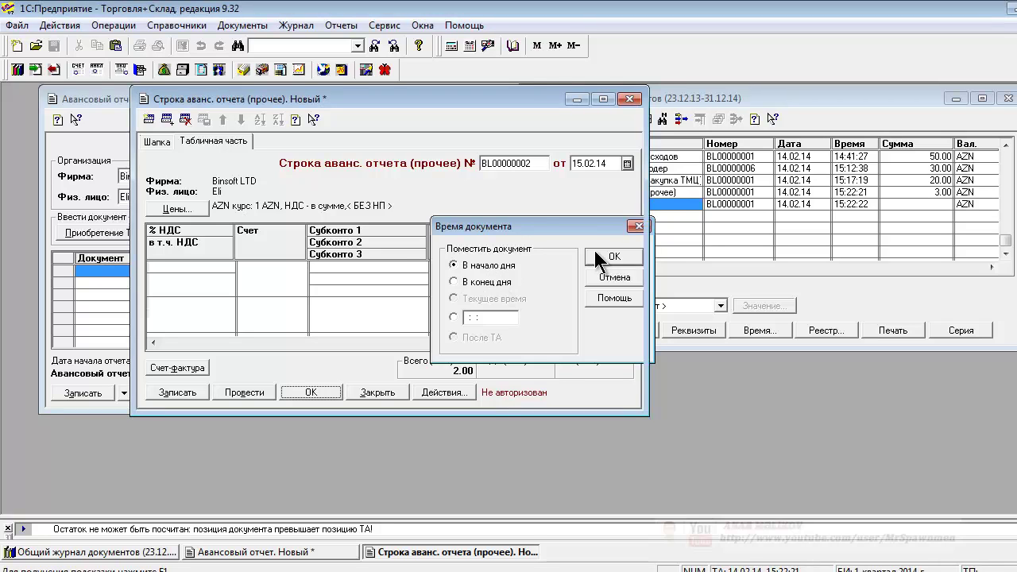
Post the Прочее line document, accept moving the actuality point to its date, and locate the document in the general journal.
click(516, 329)
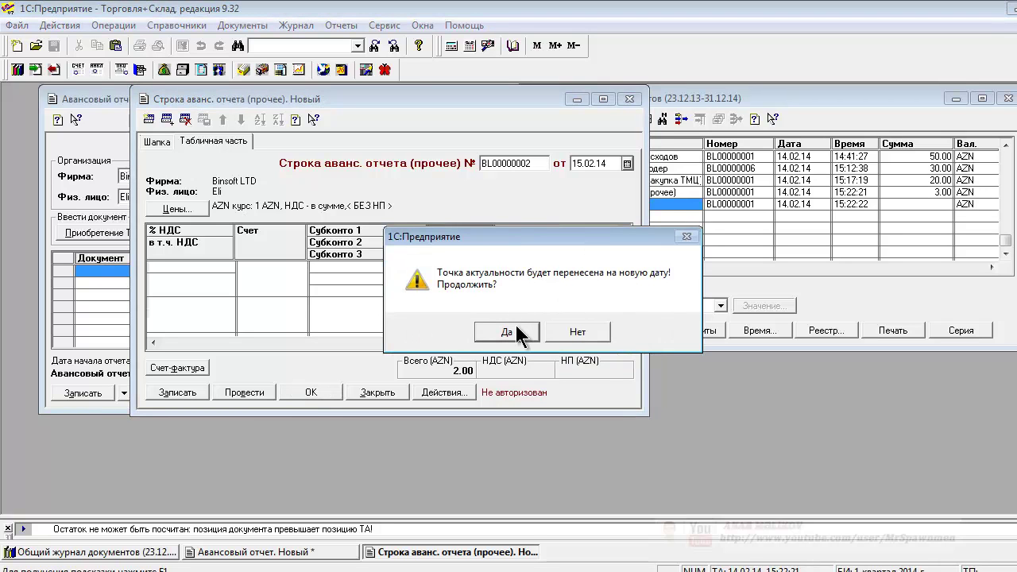
click(516, 332)
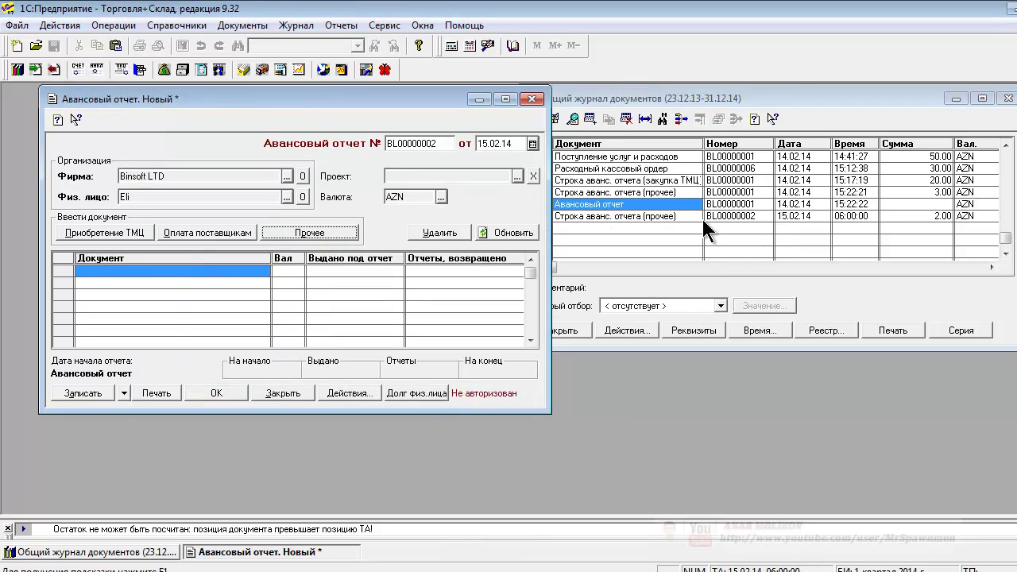
click(668, 216)
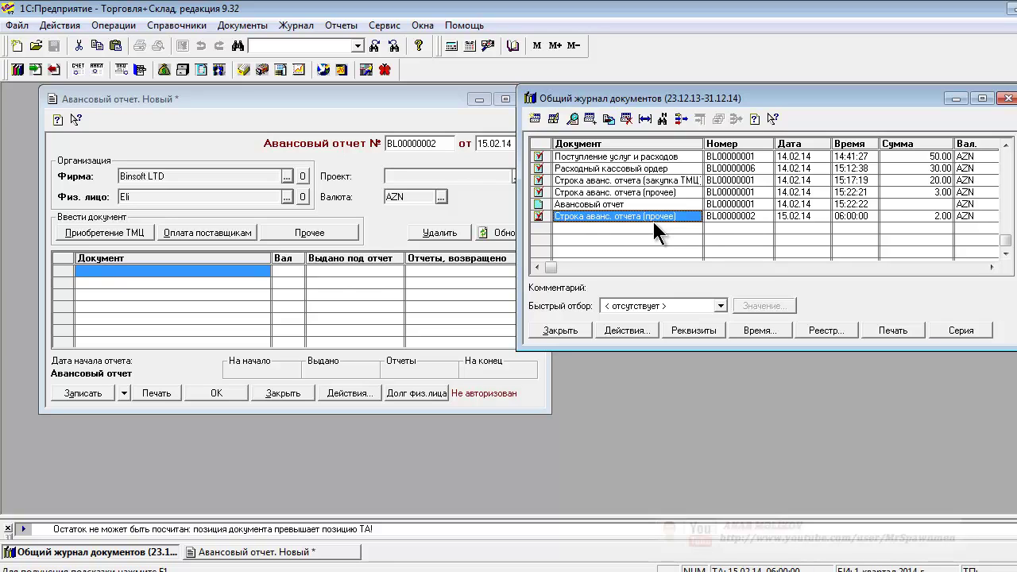
Refresh the new advance report's document list, and review the listed Прочее line document.
click(501, 232)
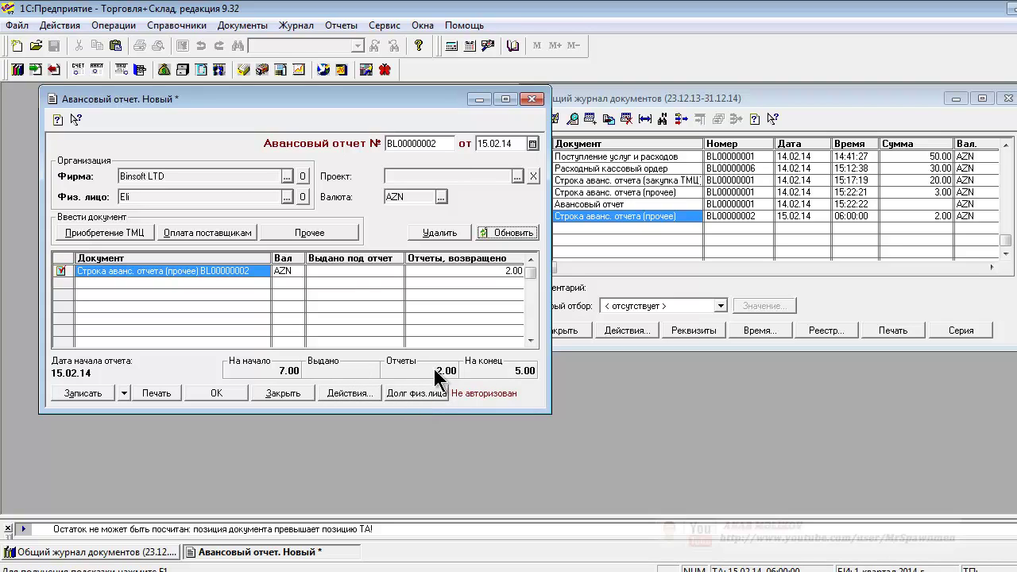
double_click(221, 272)
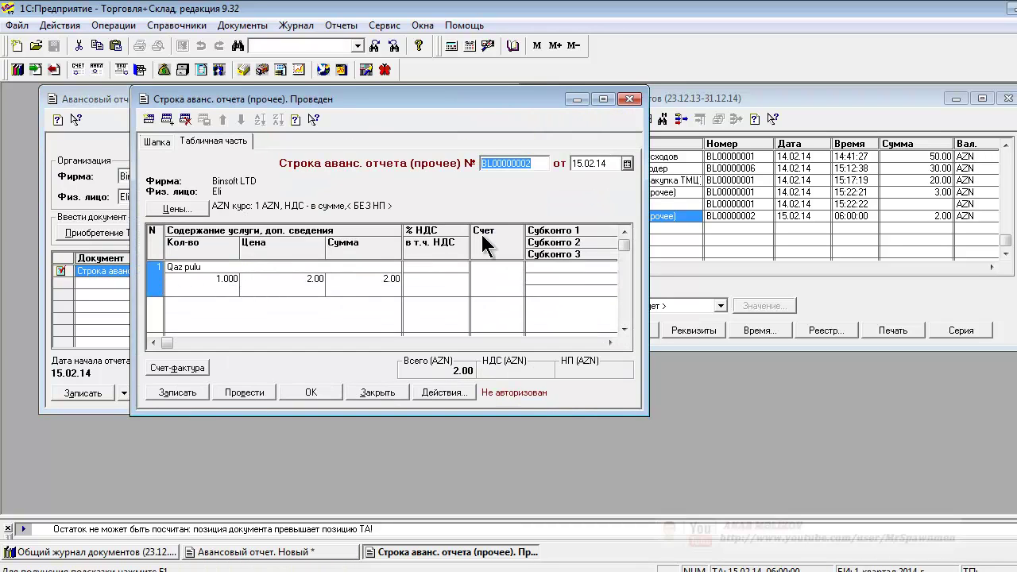
click(629, 99)
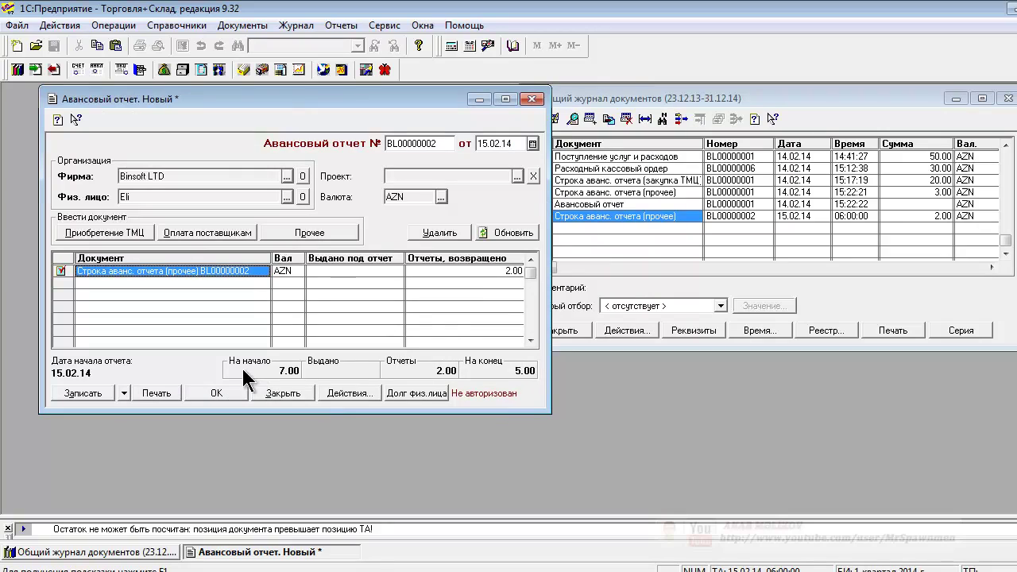
click(208, 235)
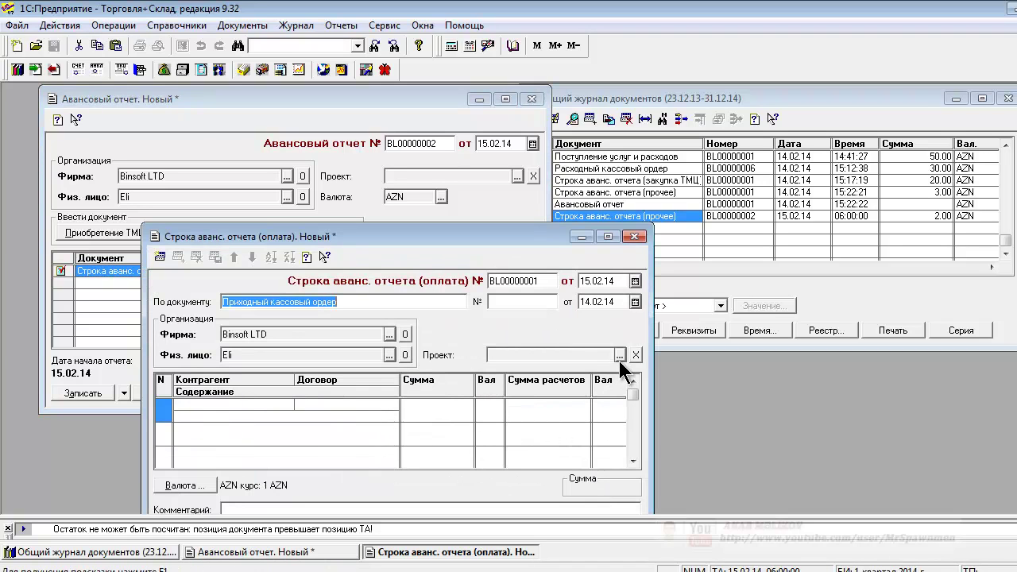
click(642, 238)
click(549, 334)
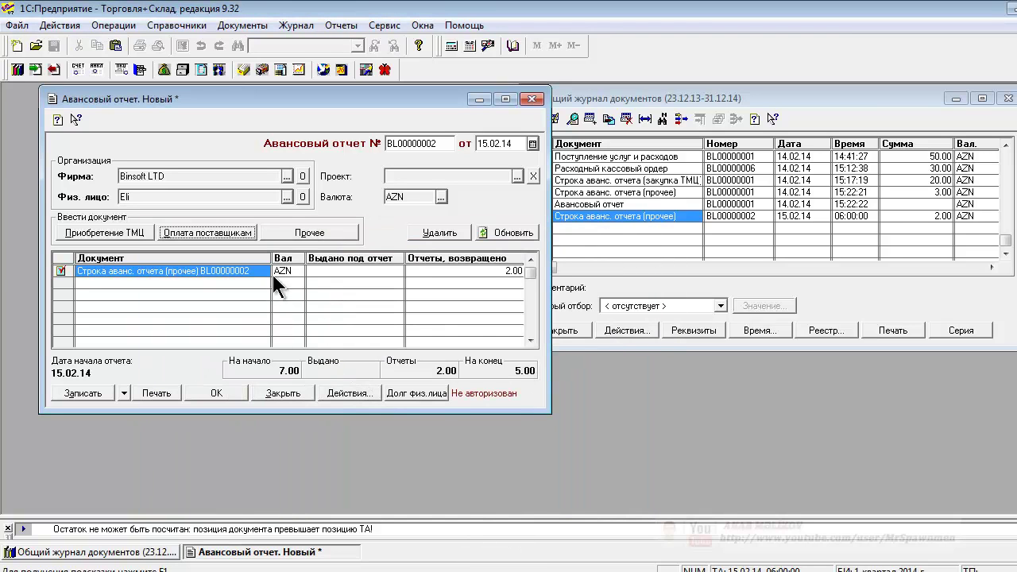
Save and close the 15.02.14 advance report, and check it against the 14.02.14 report in the journal.
click(212, 394)
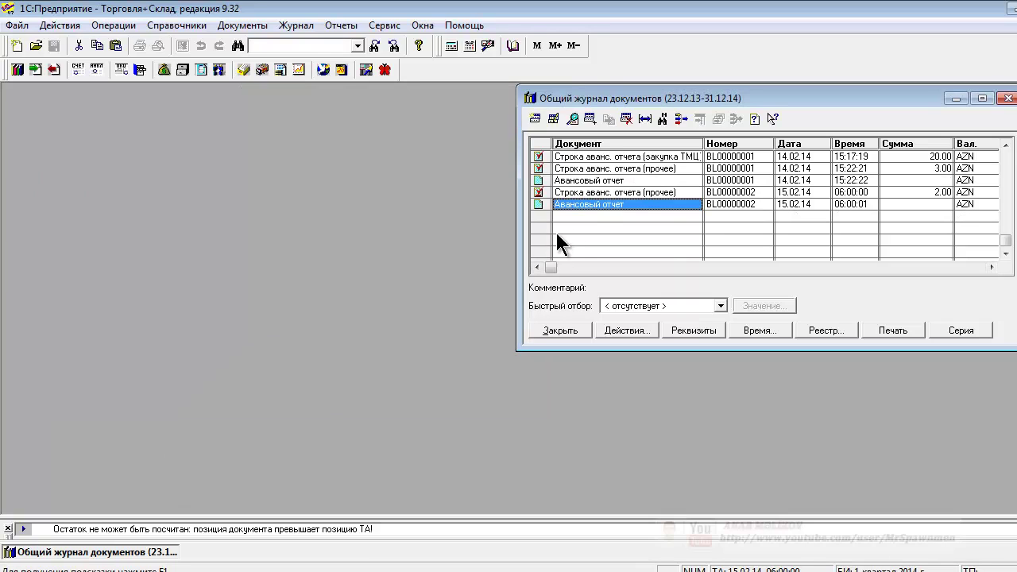
click(596, 181)
click(597, 203)
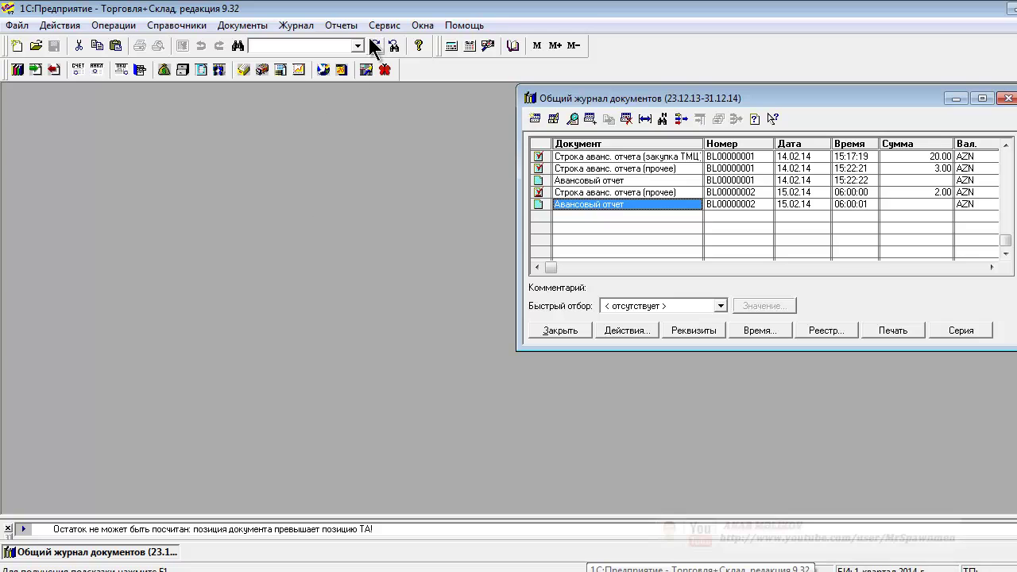
Open the Ведомость по подотчетникам report, and exclude Валюта and include Документы движения in its detail levels.
click(344, 27)
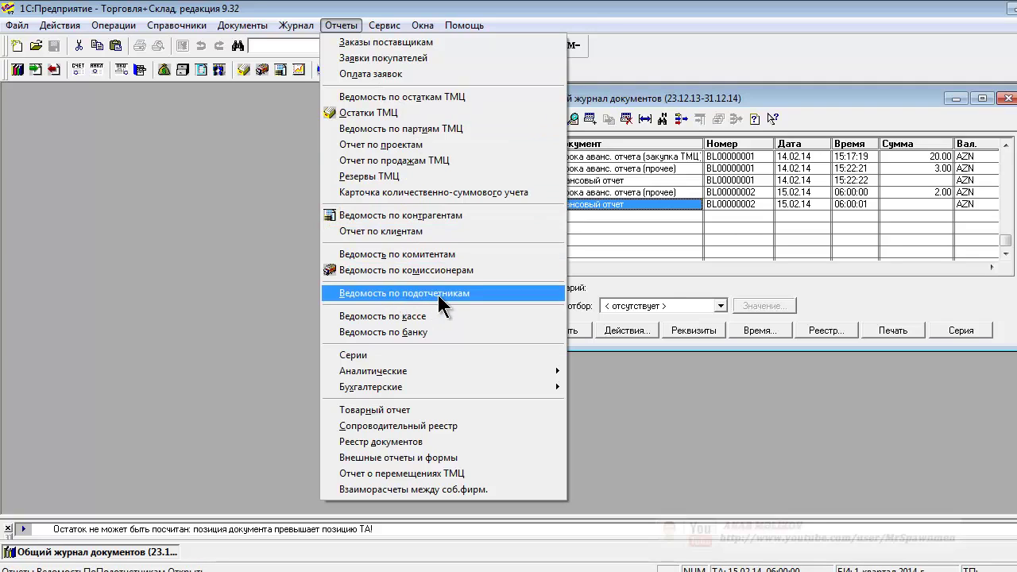
click(469, 296)
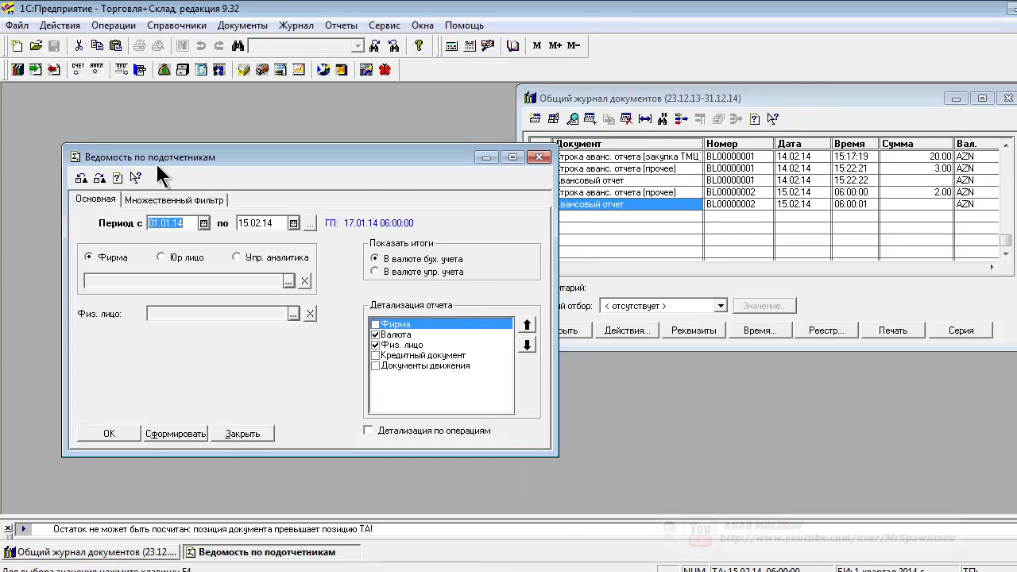
double_click(406, 336)
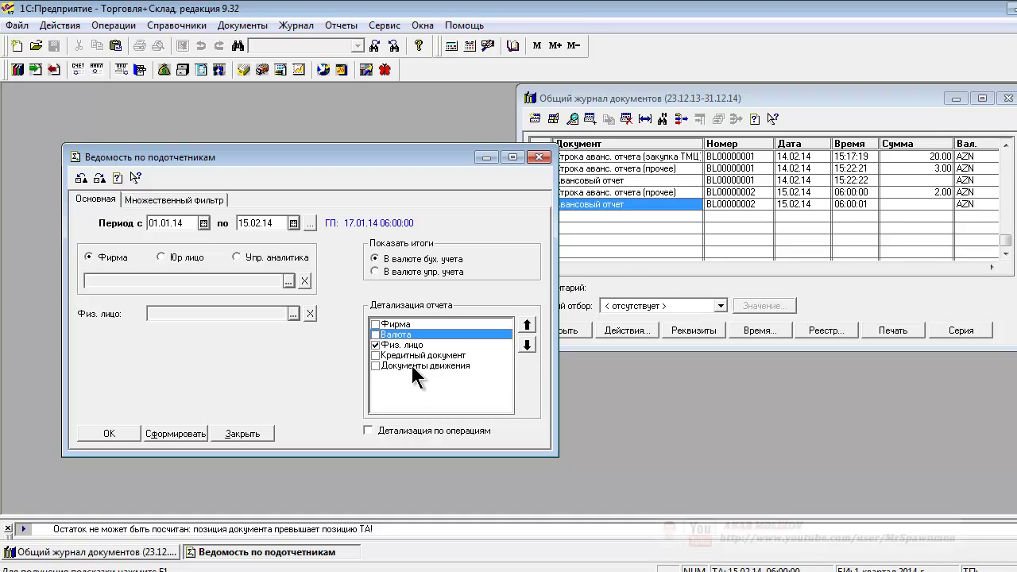
double_click(405, 365)
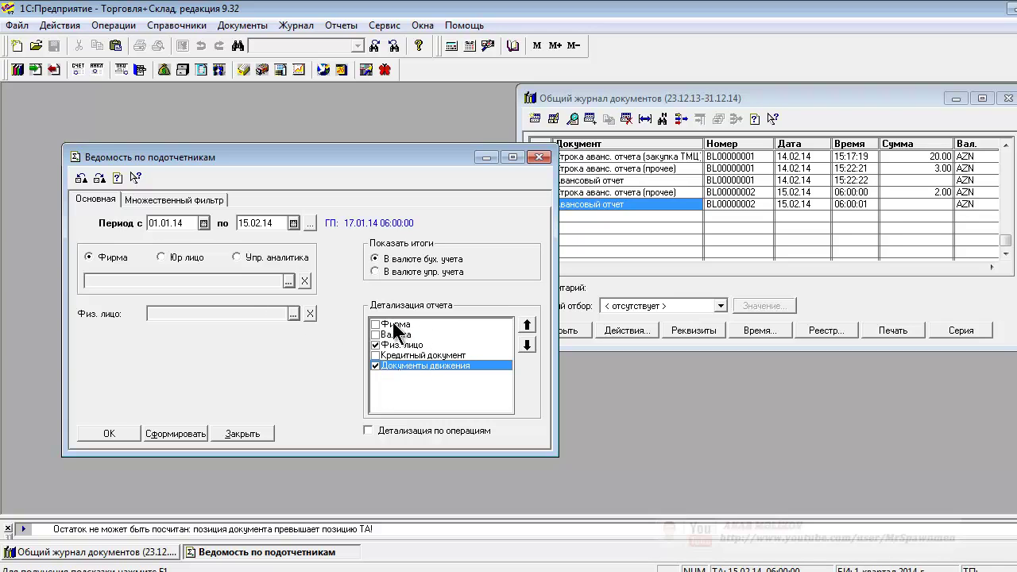
Filter the statement by the employee from the Сотрудники folder, generate it up to 15.02.14, and enlarge its window to show all rows.
click(294, 313)
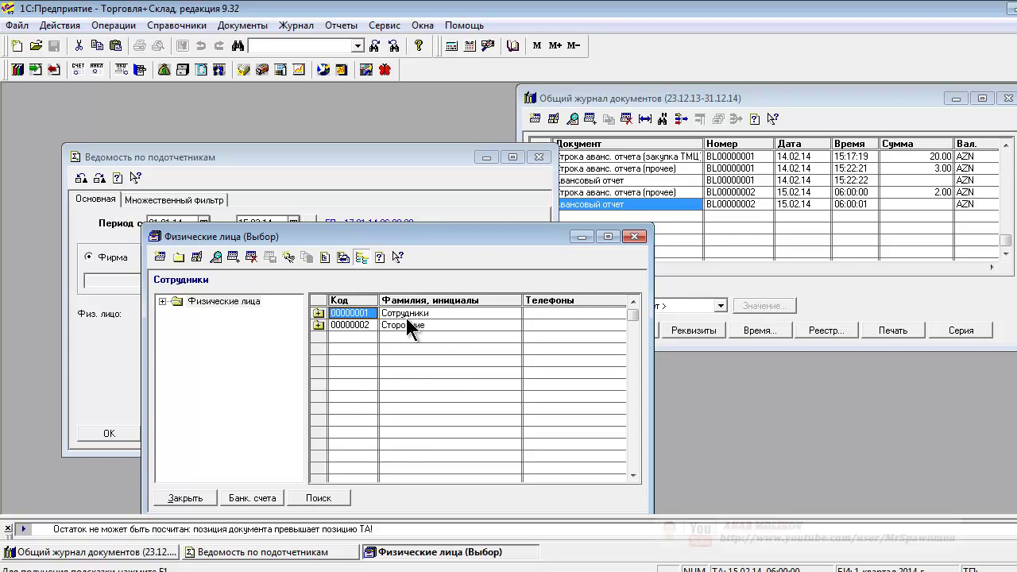
double_click(318, 321)
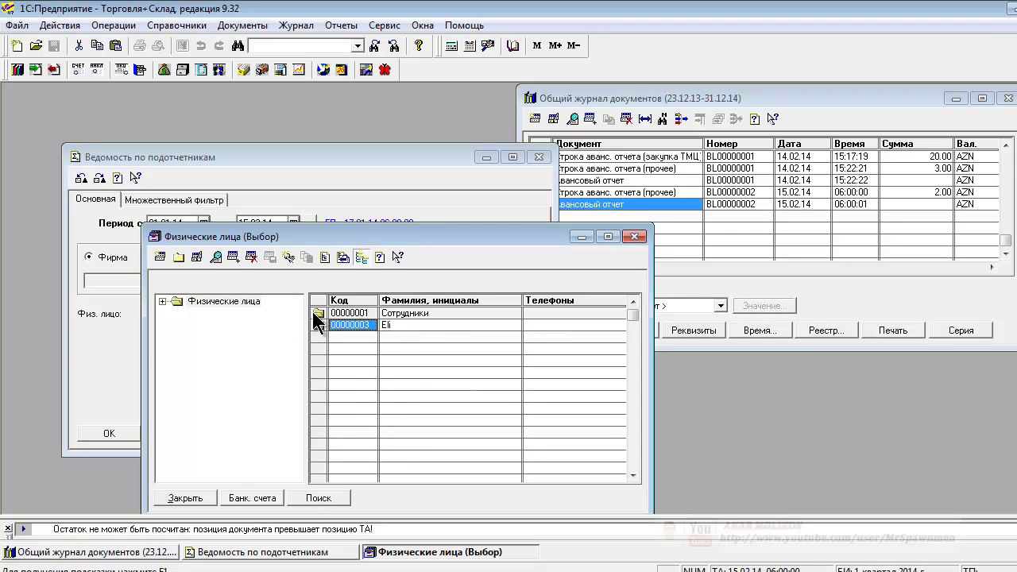
double_click(403, 321)
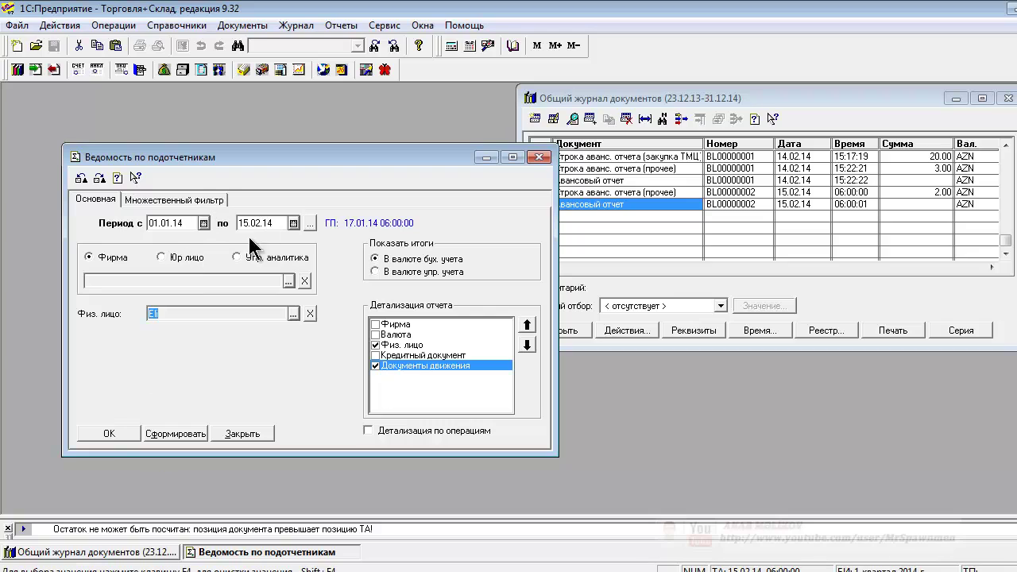
drag(243, 221, 273, 223)
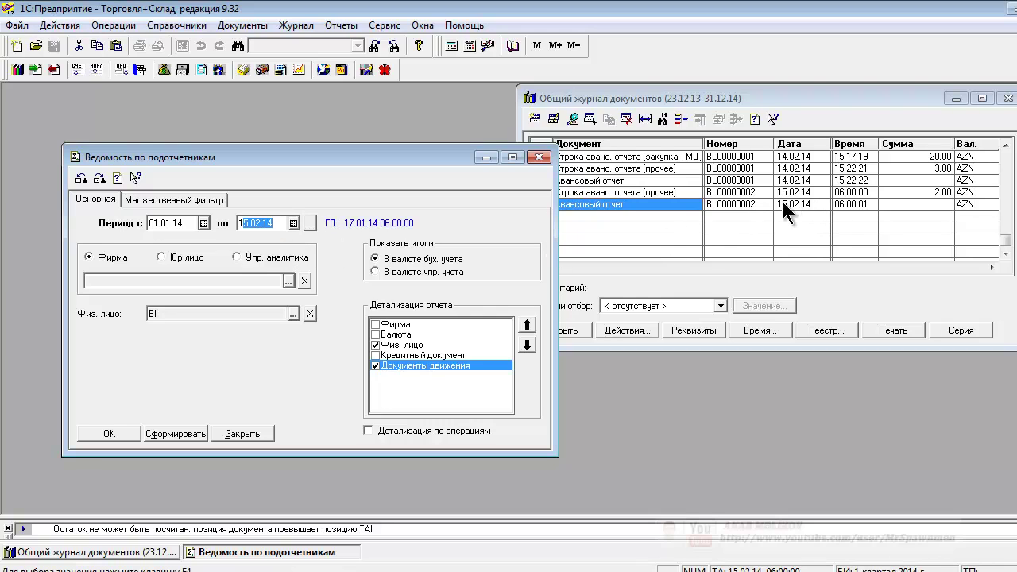
click(109, 433)
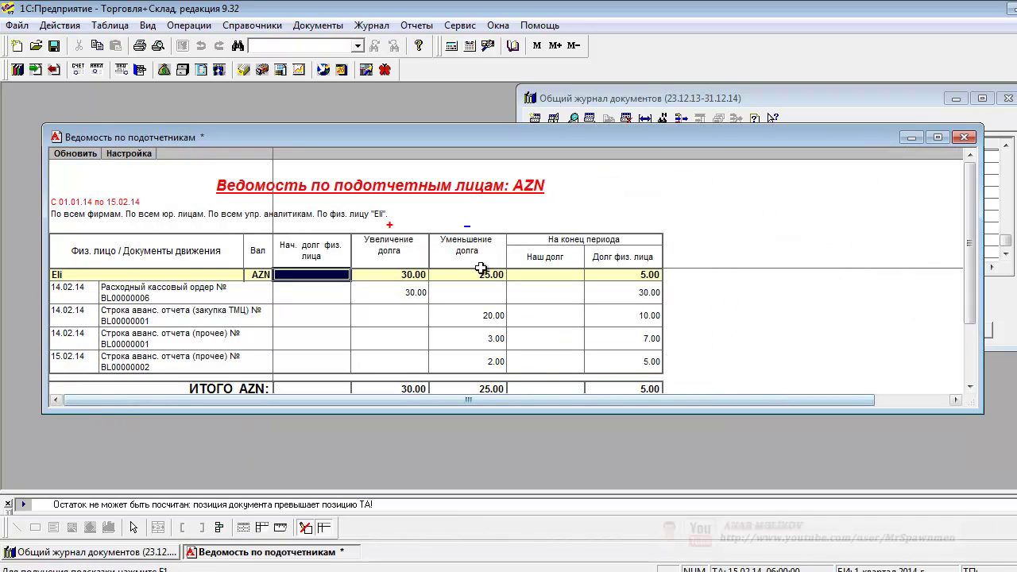
drag(630, 411, 611, 476)
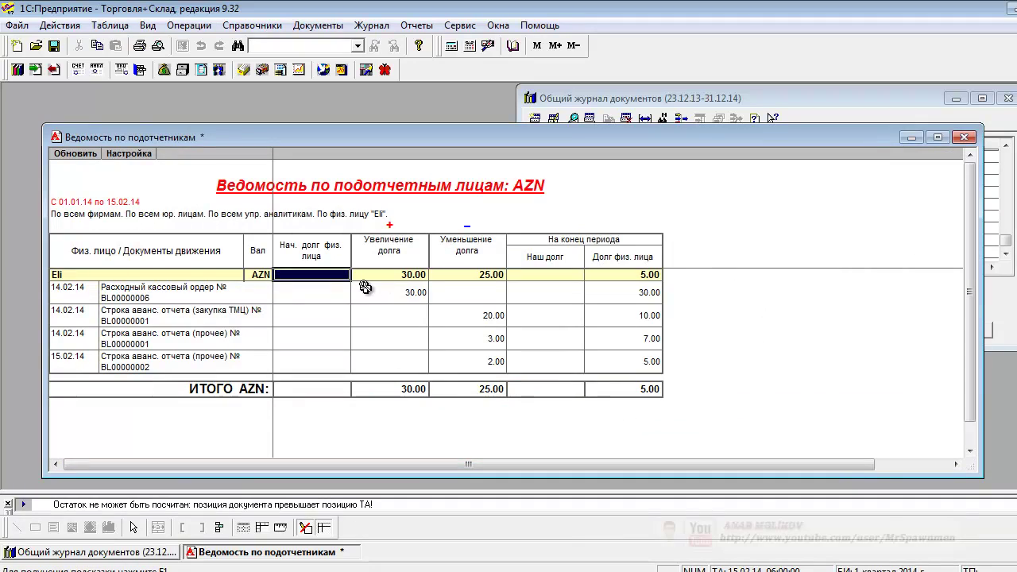
Review the Расходный кассовый ордер behind the statement's first row, and compare the debt increase, decrease and closing debt amounts.
click(215, 297)
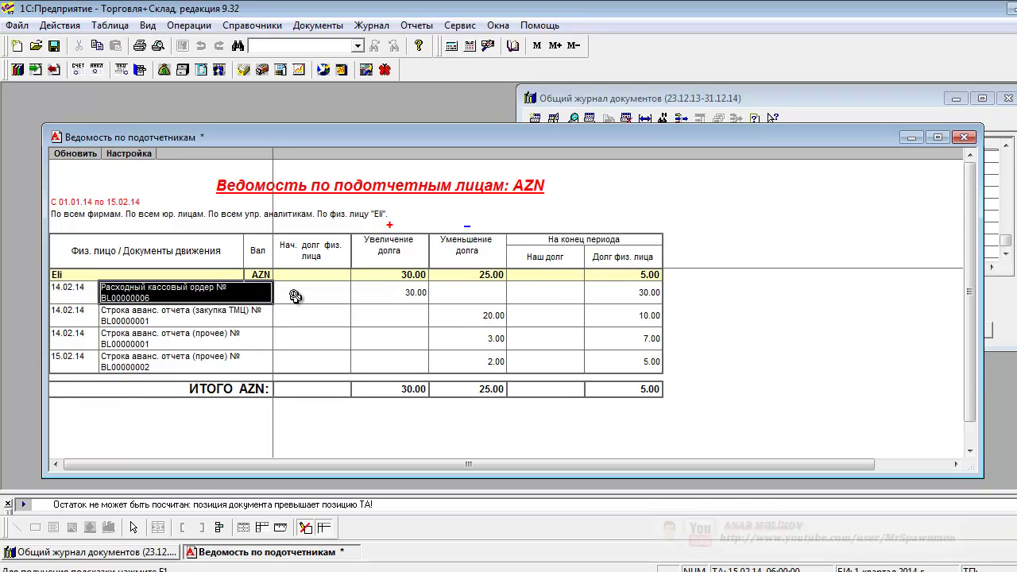
double_click(238, 296)
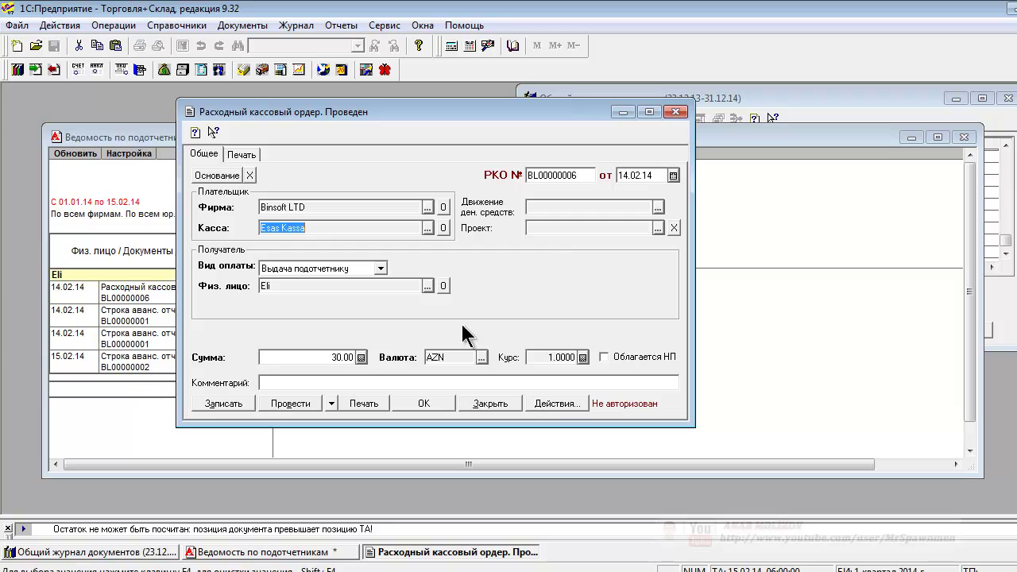
click(676, 113)
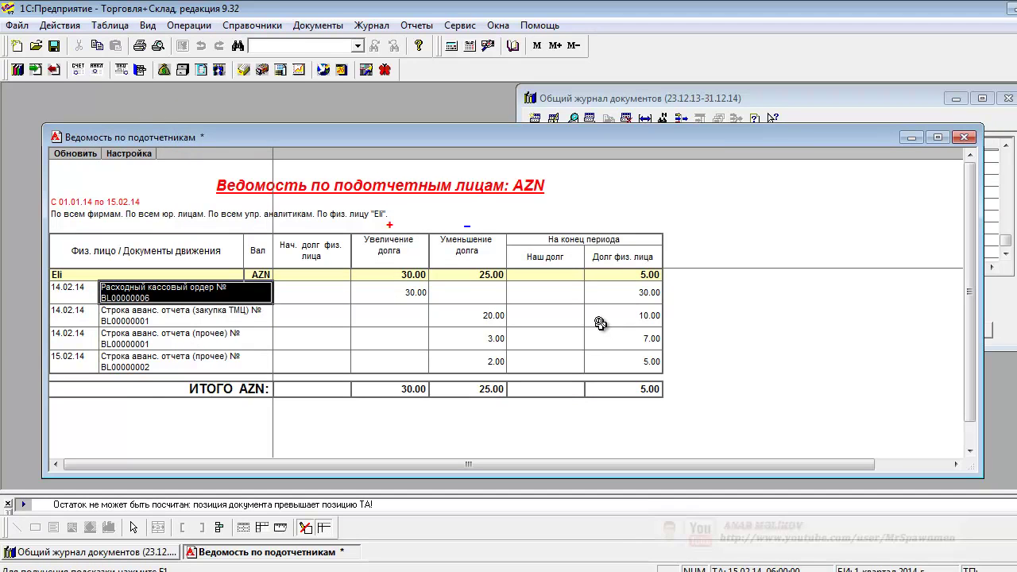
click(497, 328)
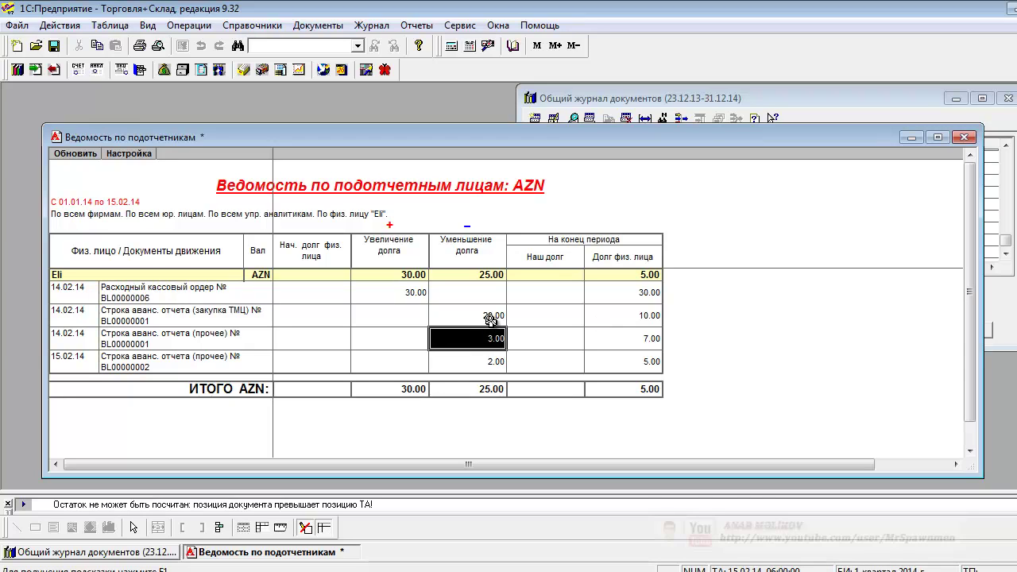
click(491, 317)
click(400, 286)
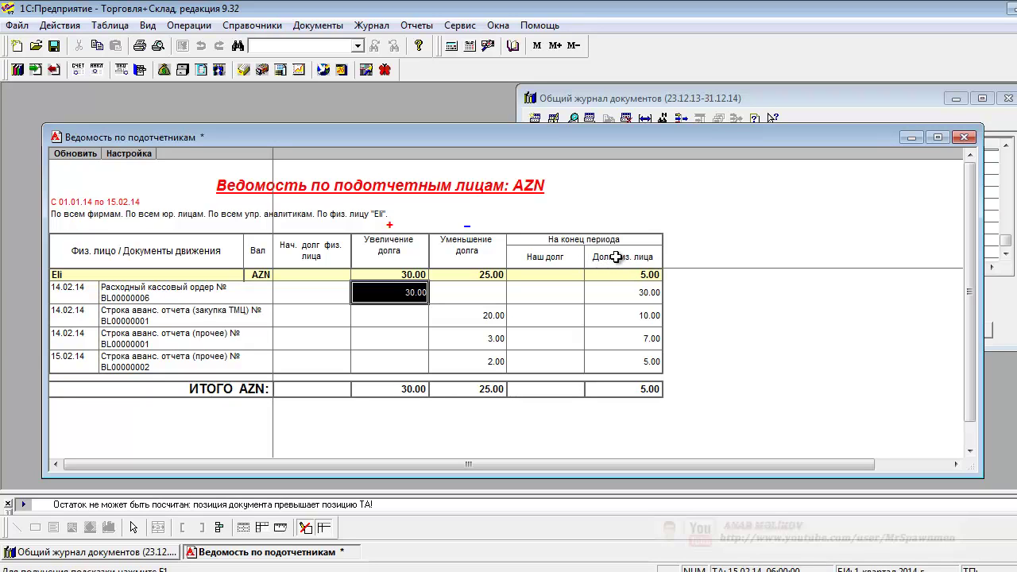
click(649, 298)
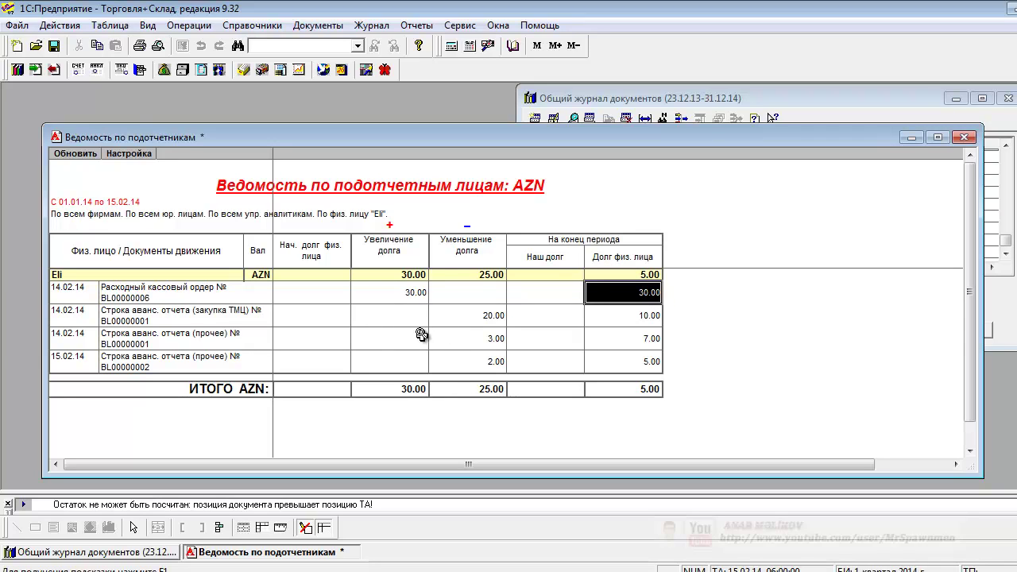
Check the закупка ТМЦ row's debt decrease in the statement, and review its source document.
click(475, 322)
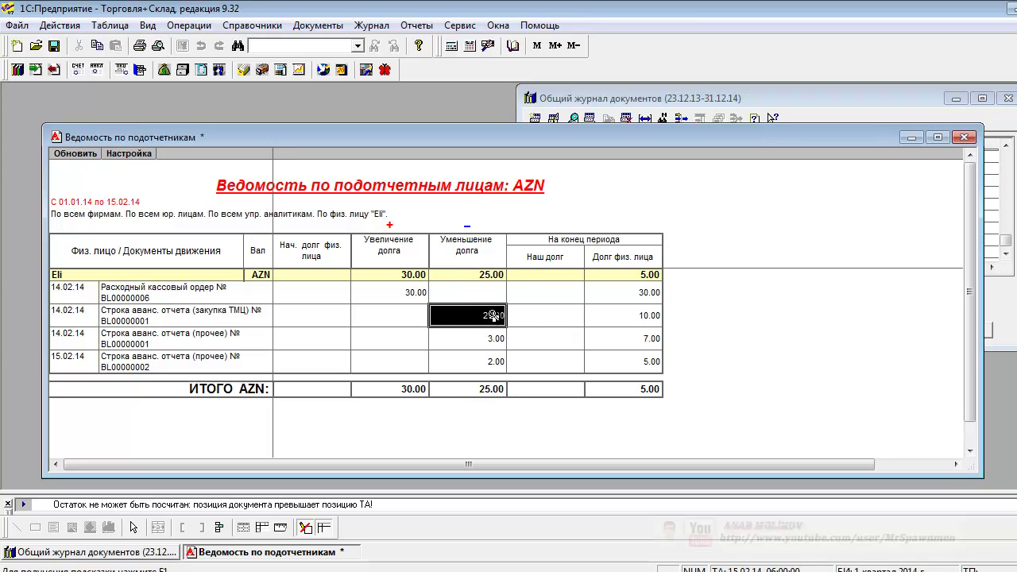
click(231, 321)
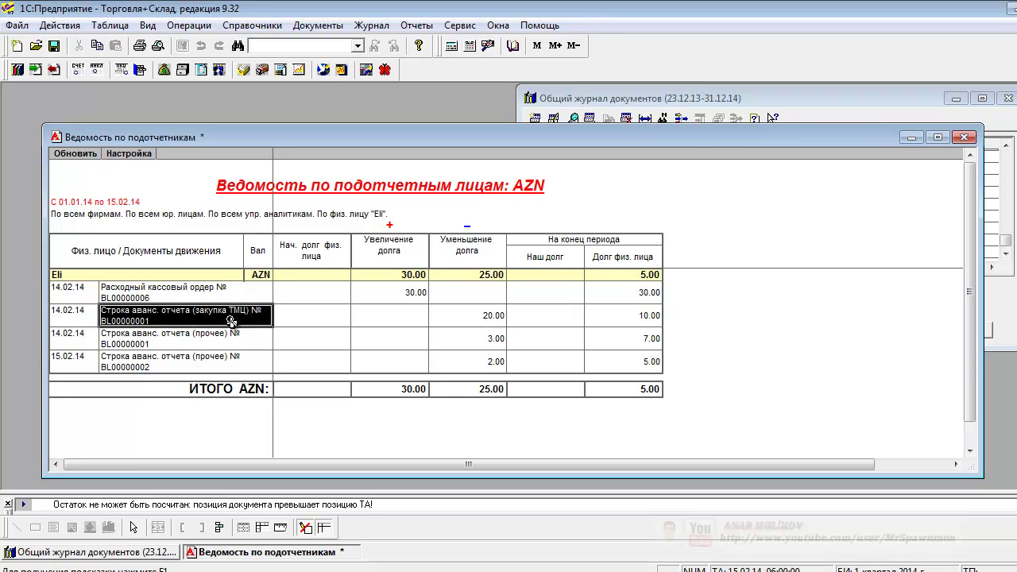
double_click(232, 321)
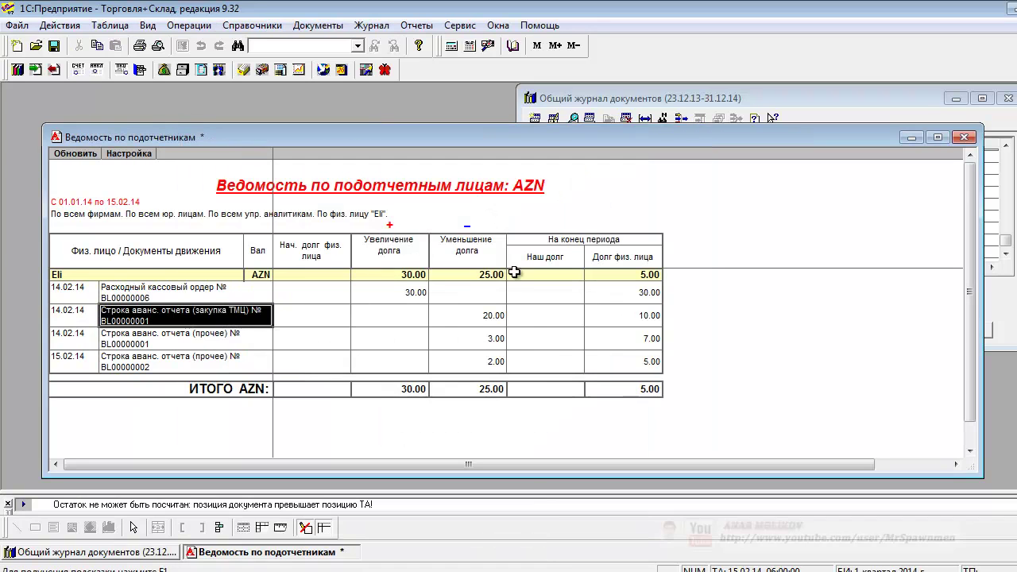
click(681, 131)
Review the 14.02.14 Прочее line document from the statement, and check its debt decrease and remaining employee debt.
click(146, 350)
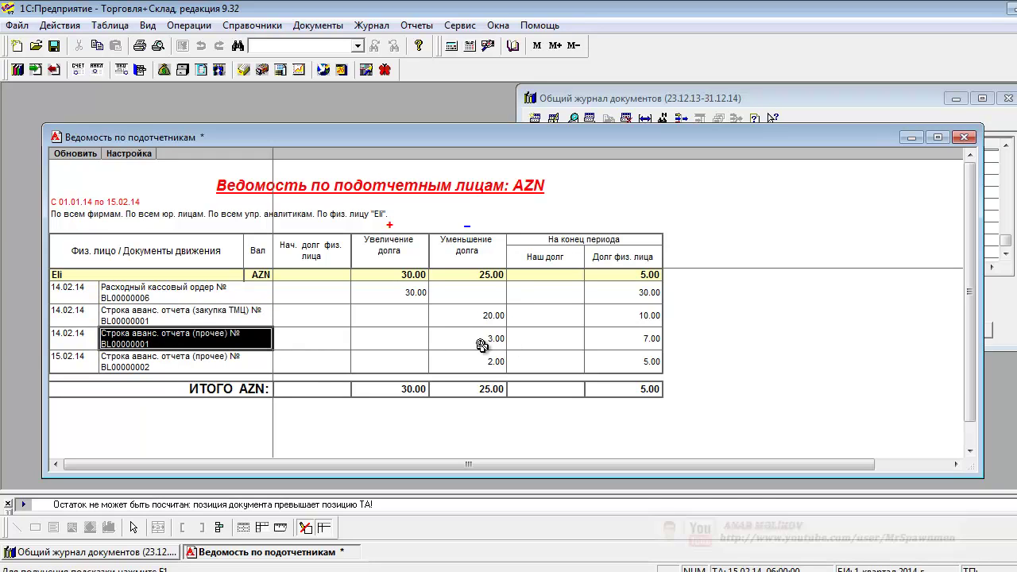
click(481, 345)
click(221, 345)
double_click(226, 340)
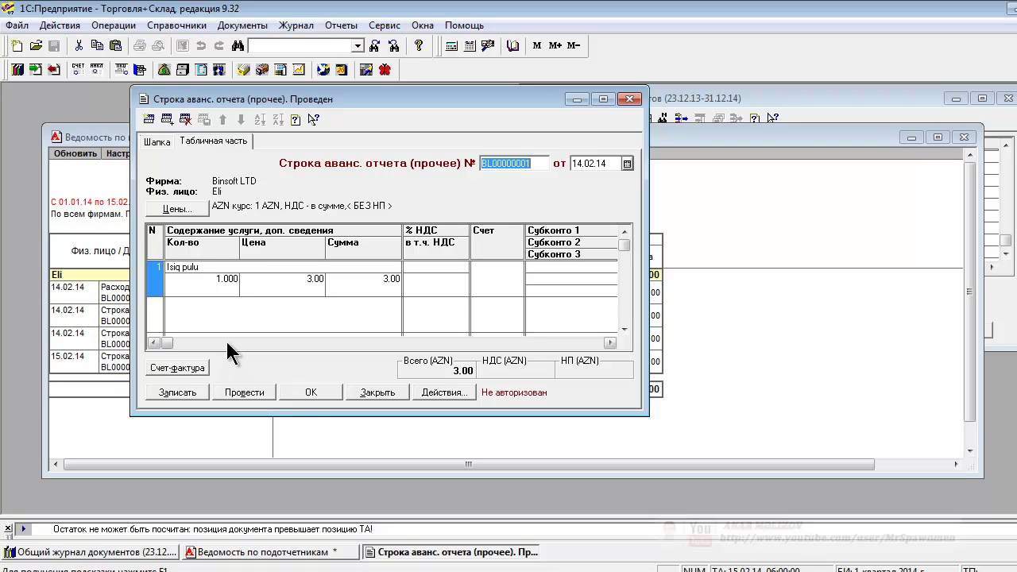
click(636, 104)
click(494, 339)
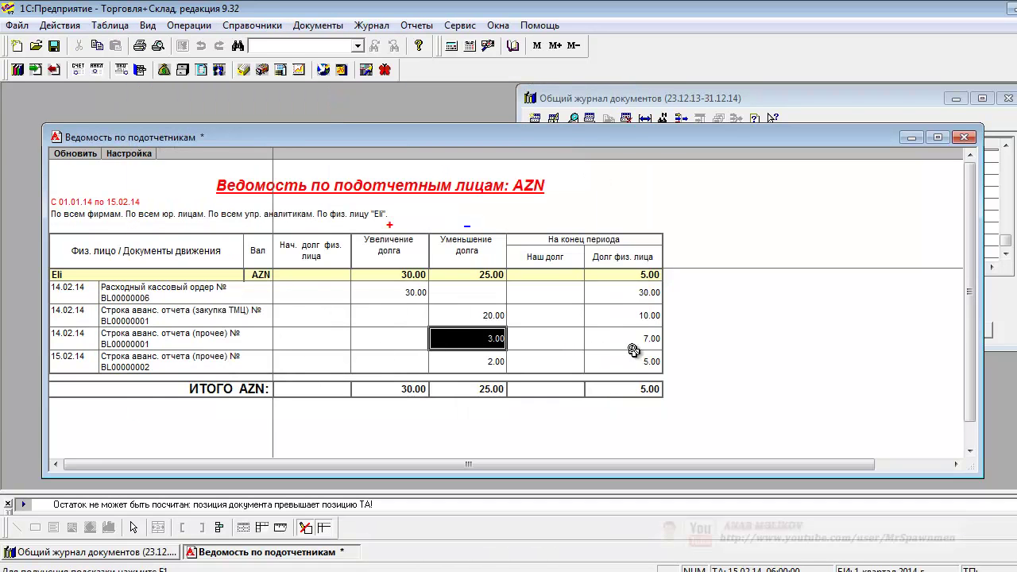
click(633, 352)
click(613, 340)
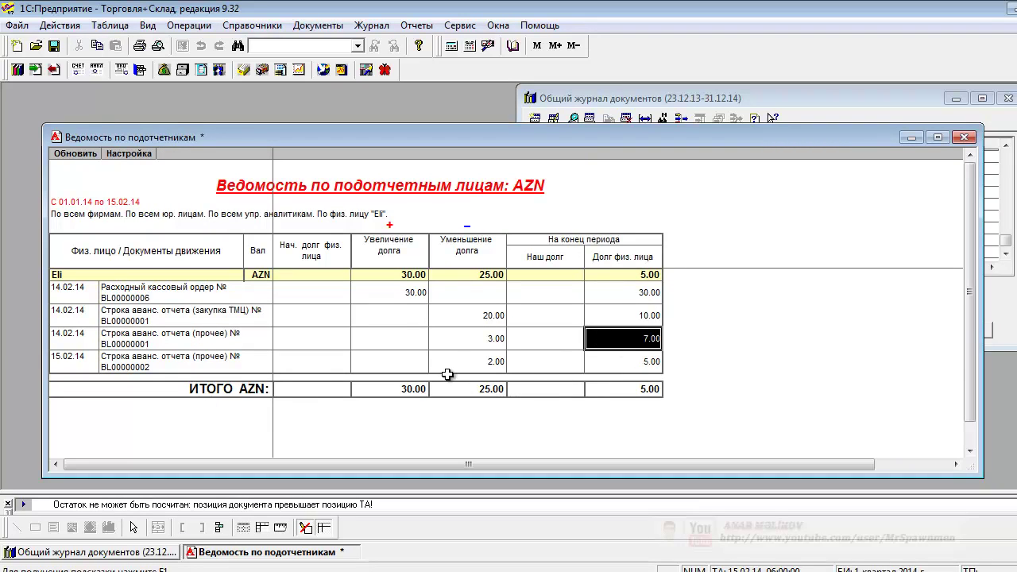
Review the 15.02.14 Прочее line document from the statement, and check its debt decrease, remaining employee debt and closing totals.
click(170, 366)
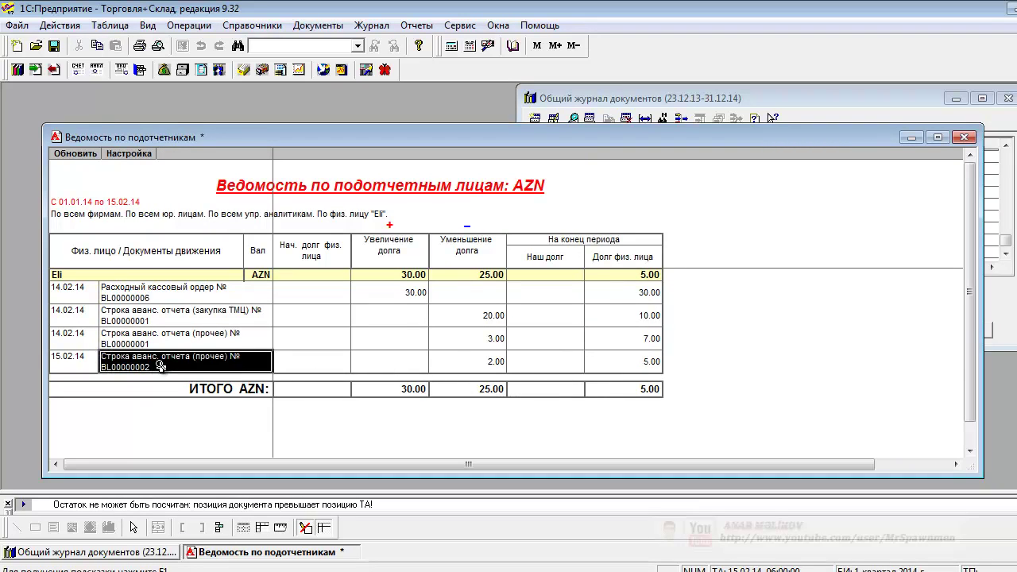
double_click(209, 364)
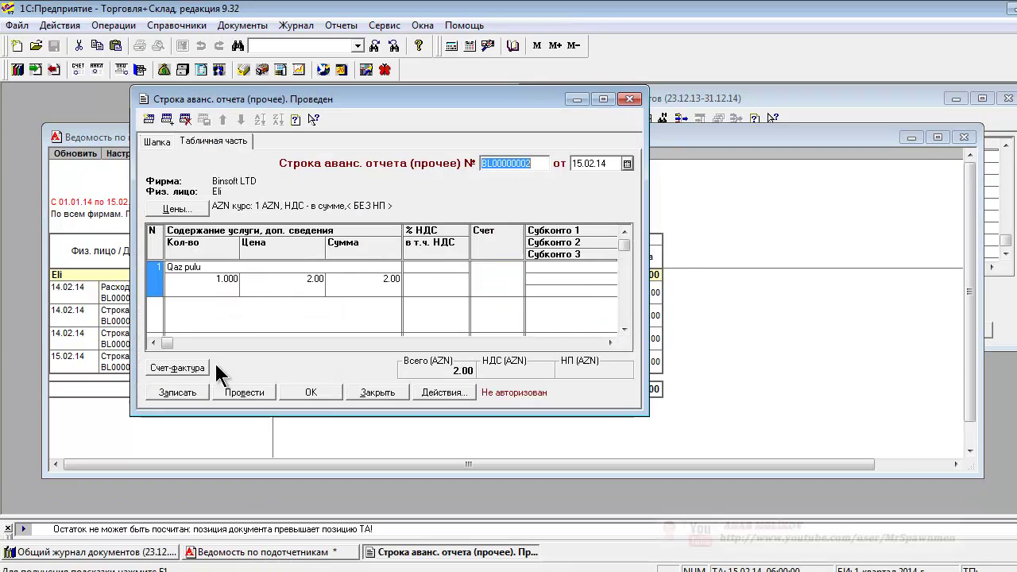
click(630, 98)
click(488, 361)
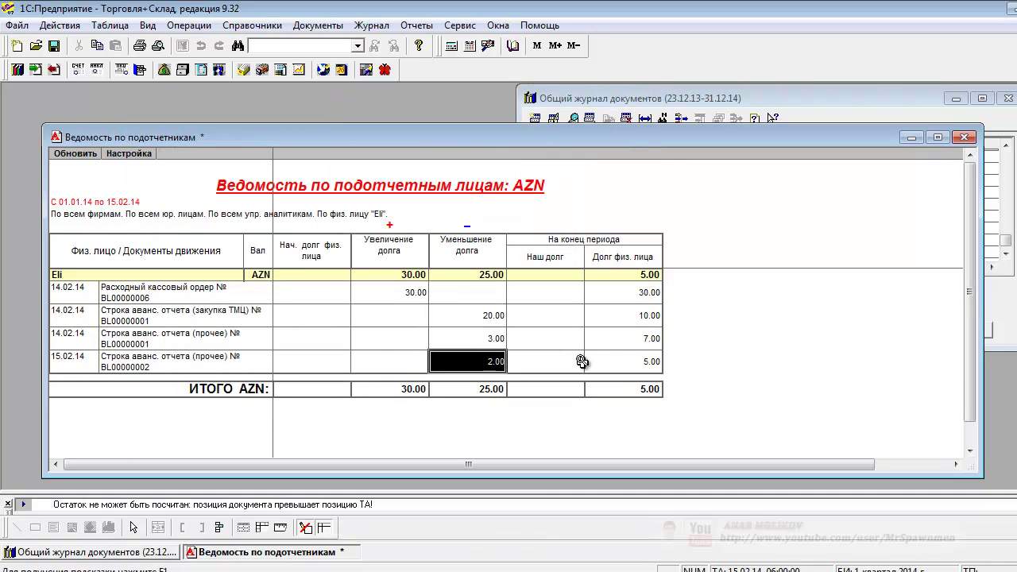
click(635, 363)
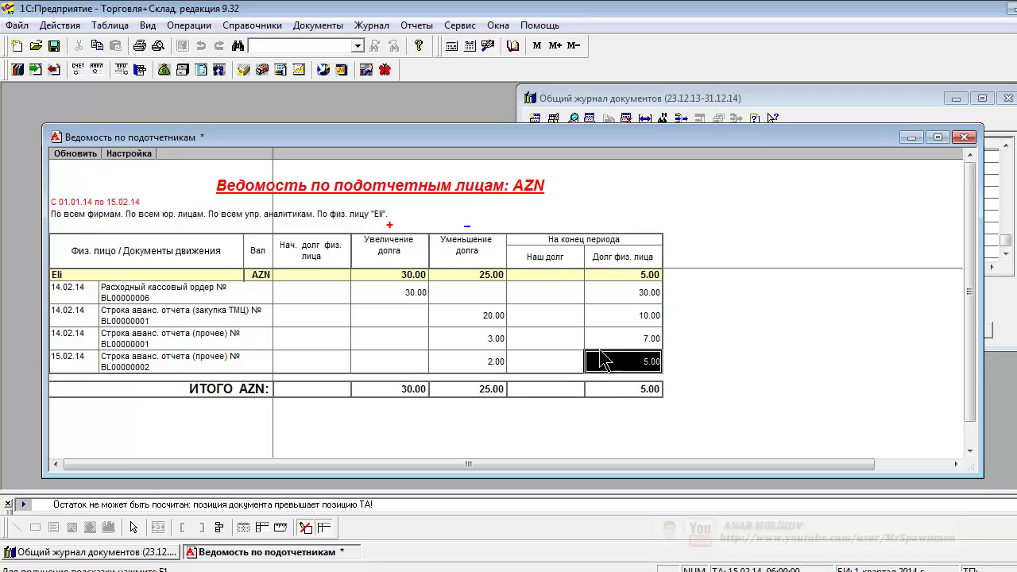
click(561, 390)
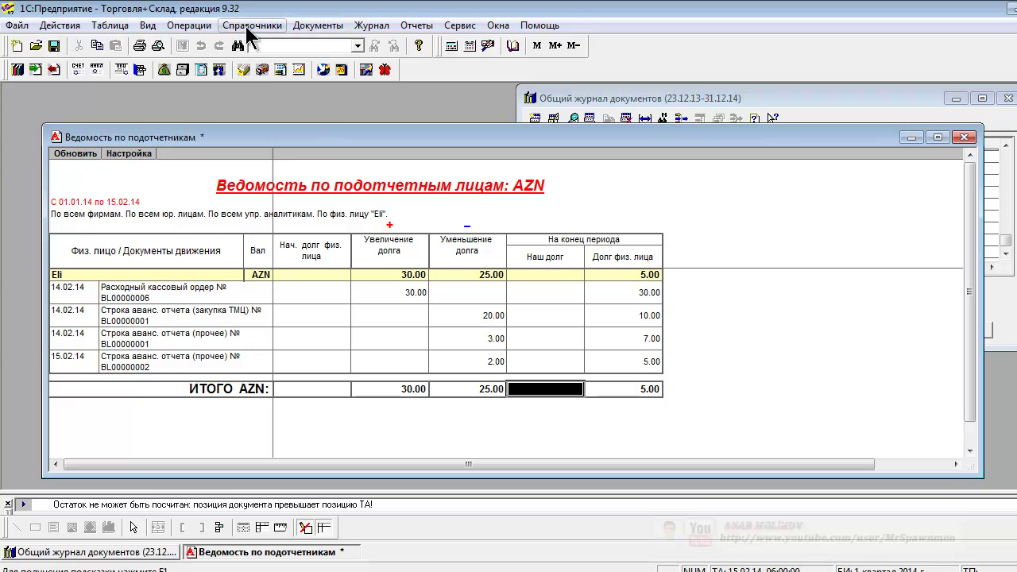
Create a Приходный кассовый ордер of type Возврат от подотчетника with the employee as payer and an amount of 5.00 AZN.
click(318, 27)
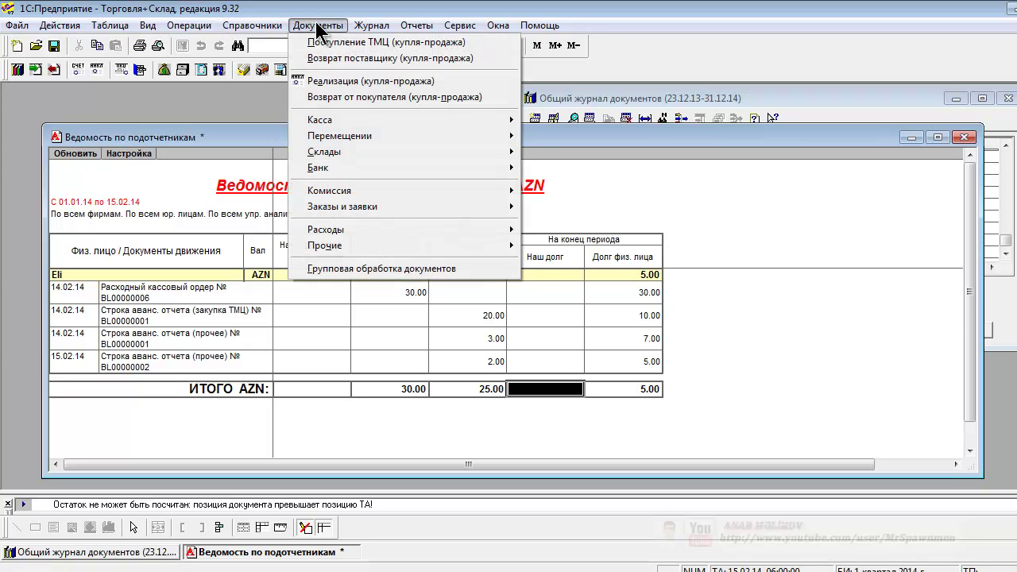
mouse_move(429, 126)
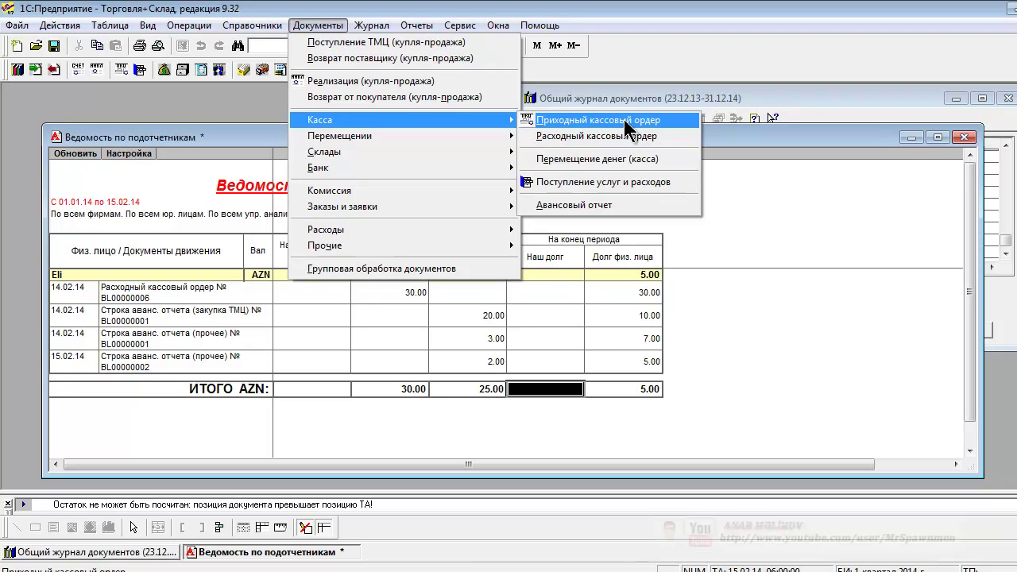
click(628, 127)
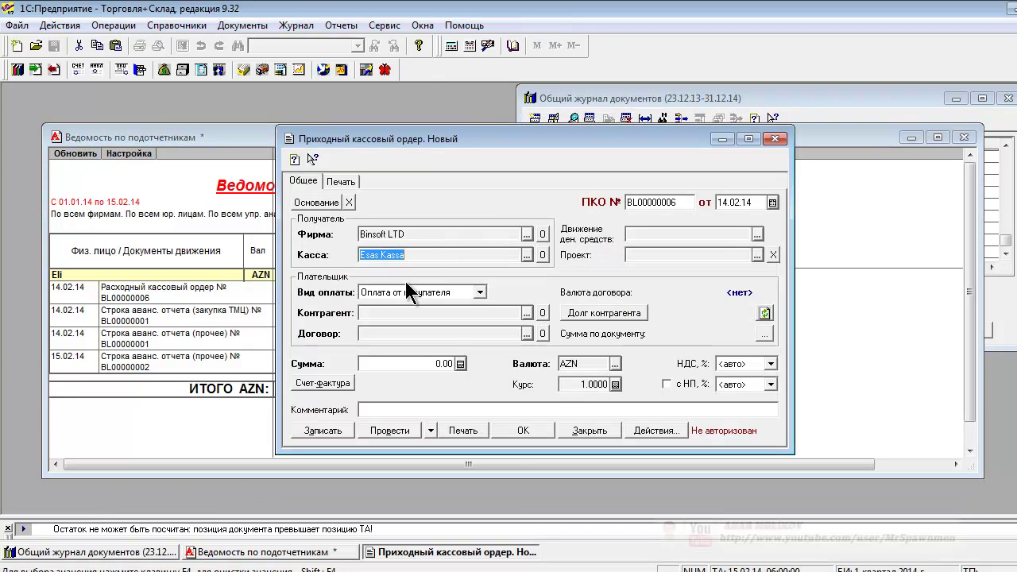
click(480, 293)
click(456, 327)
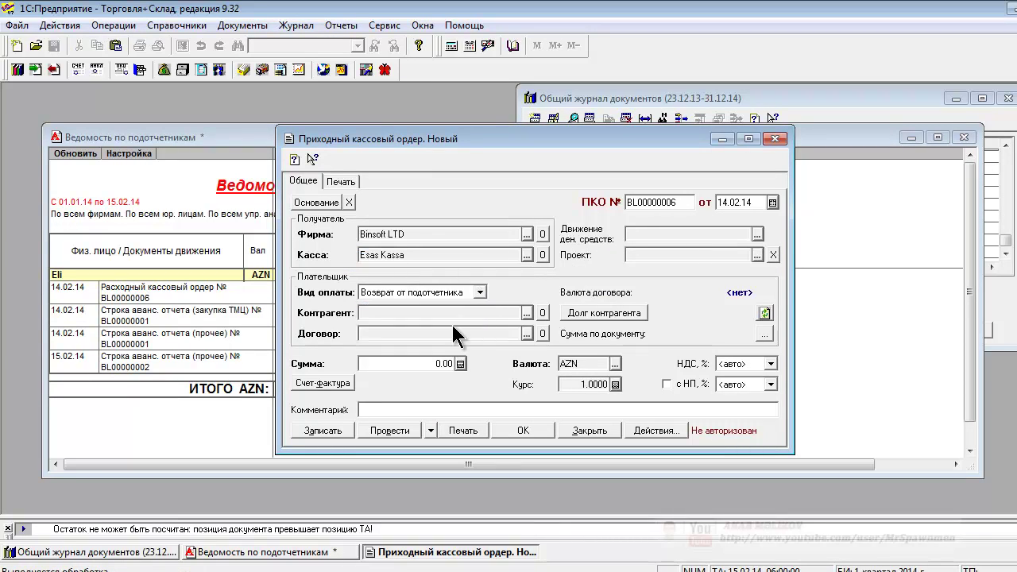
click(522, 312)
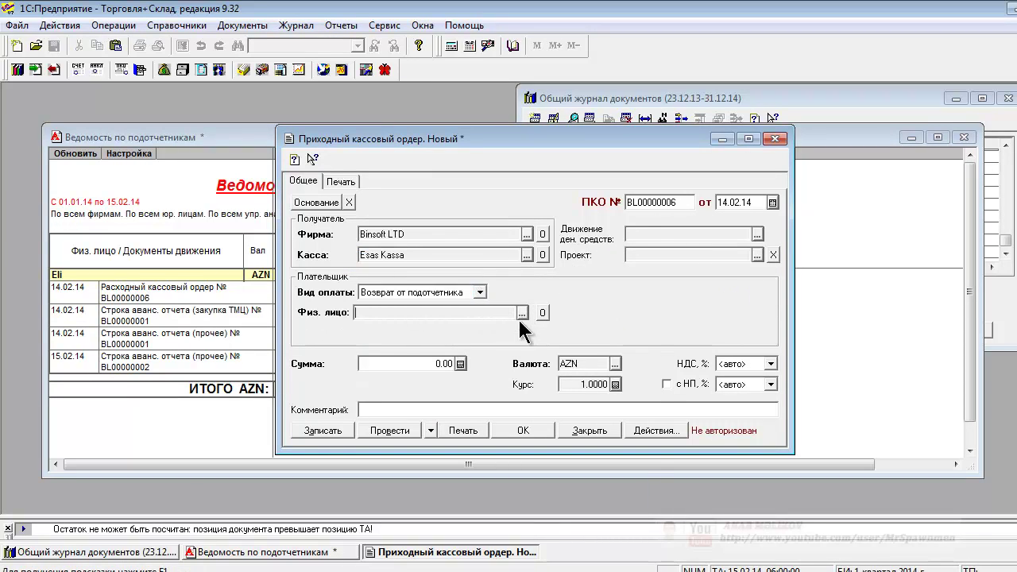
double_click(373, 315)
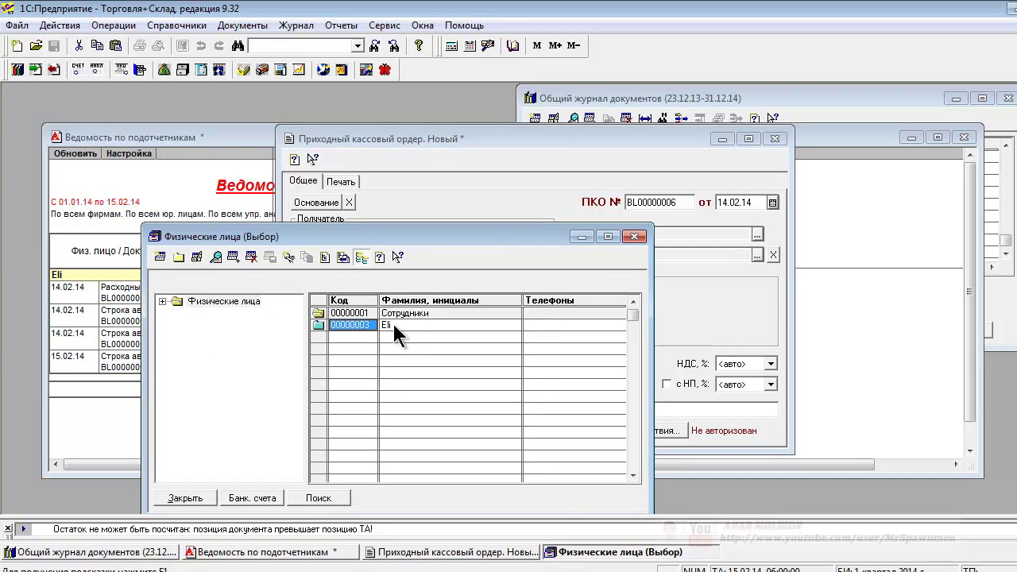
double_click(410, 324)
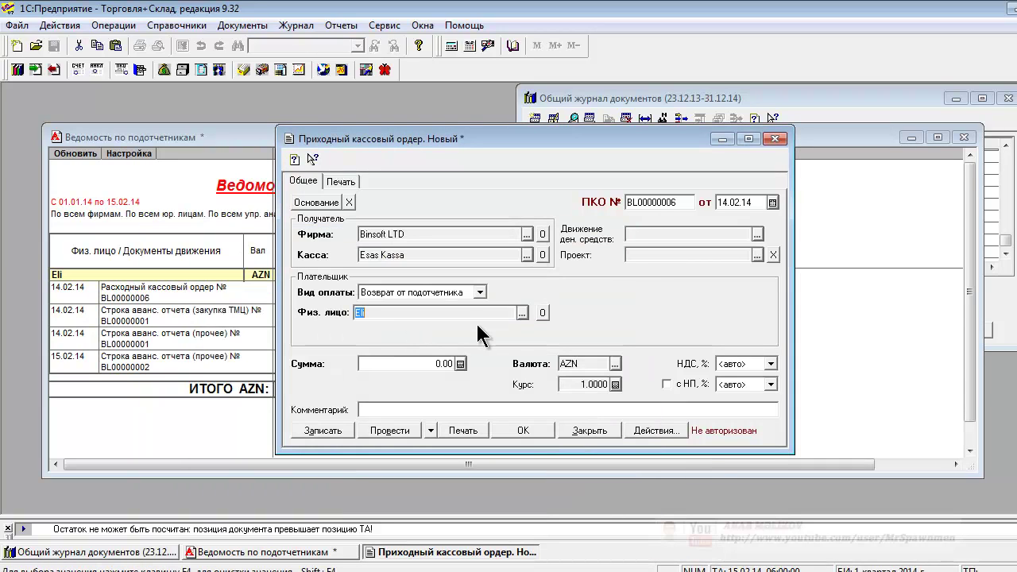
click(430, 364)
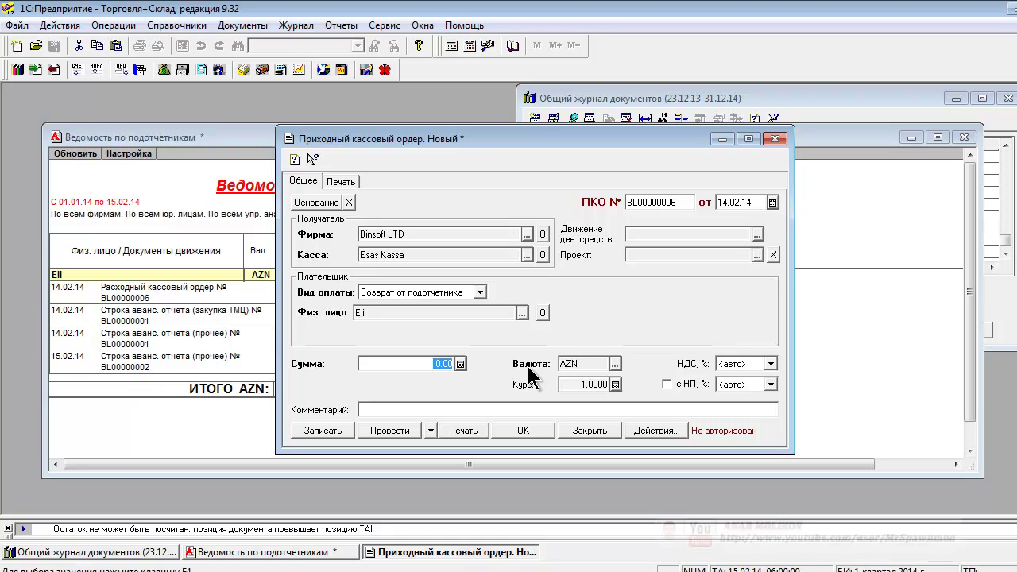
text(5)
click(523, 429)
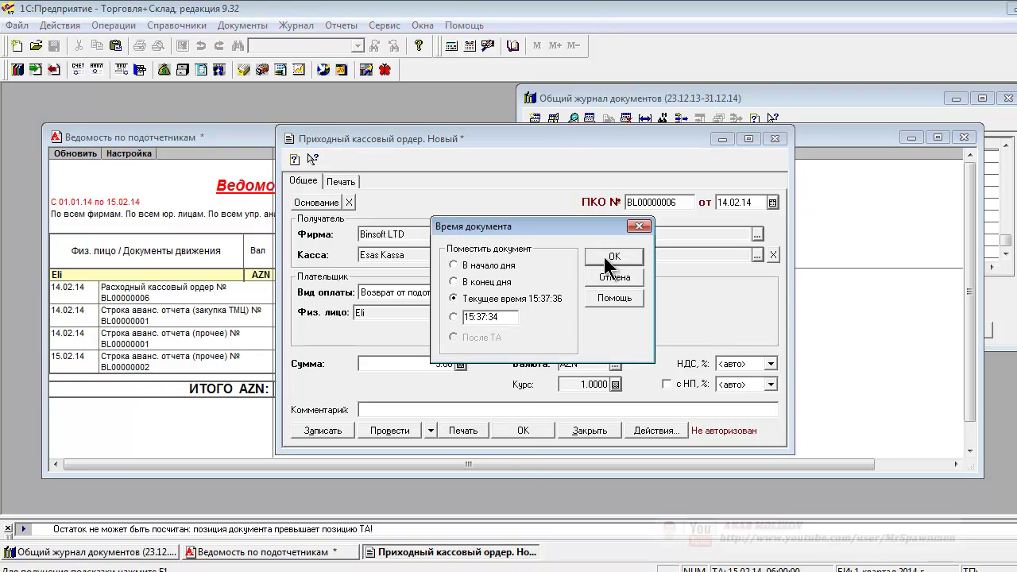
drag(531, 233, 484, 151)
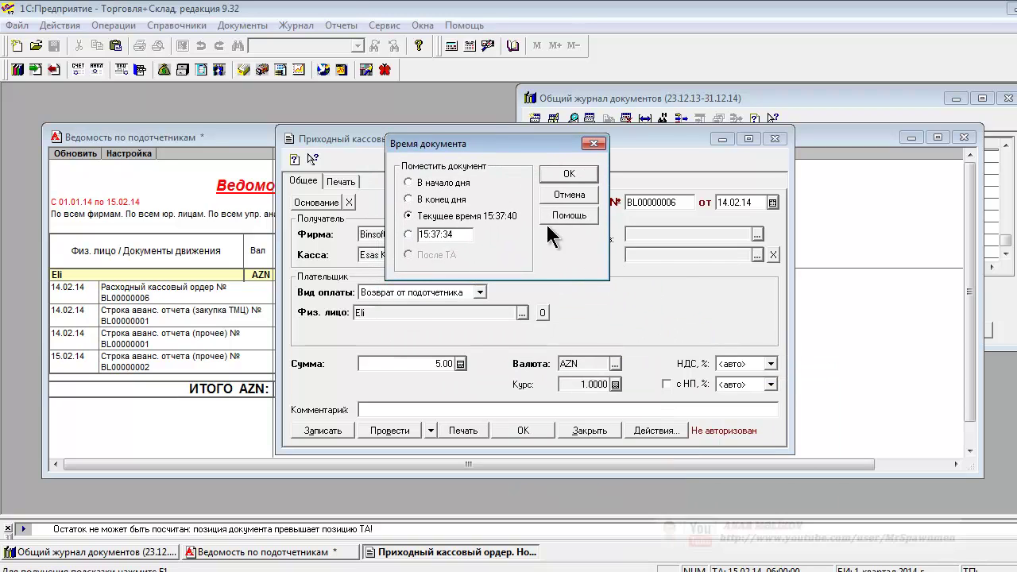
click(768, 200)
click(593, 144)
Date the cash receipt order 15.02.14 and save it without posting.
click(774, 202)
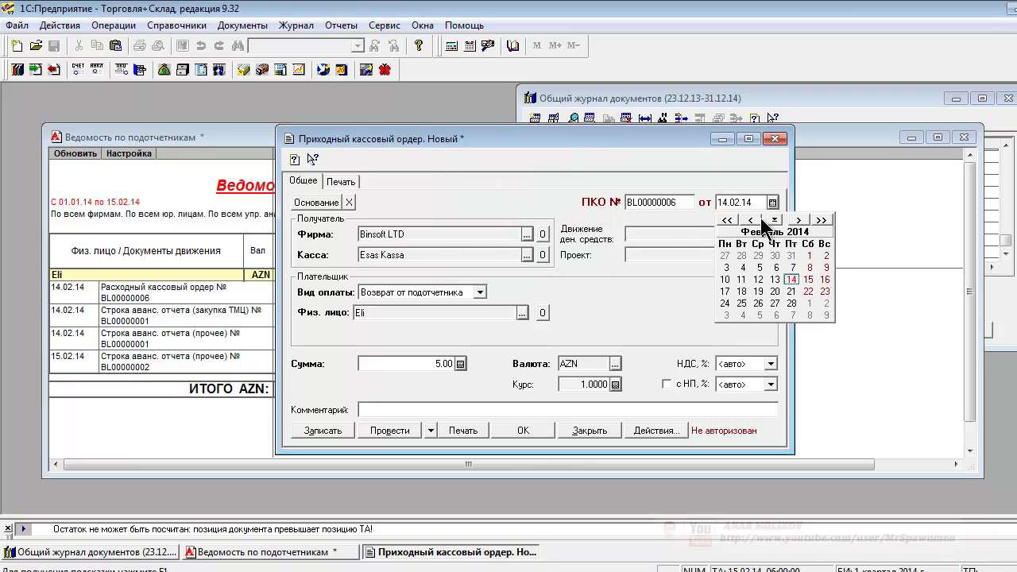
click(807, 280)
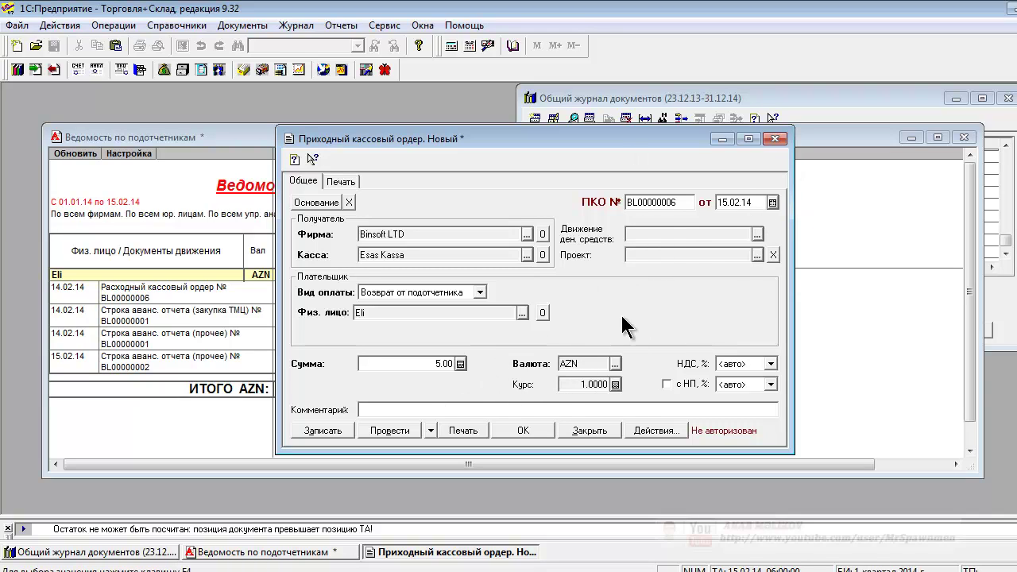
click(518, 431)
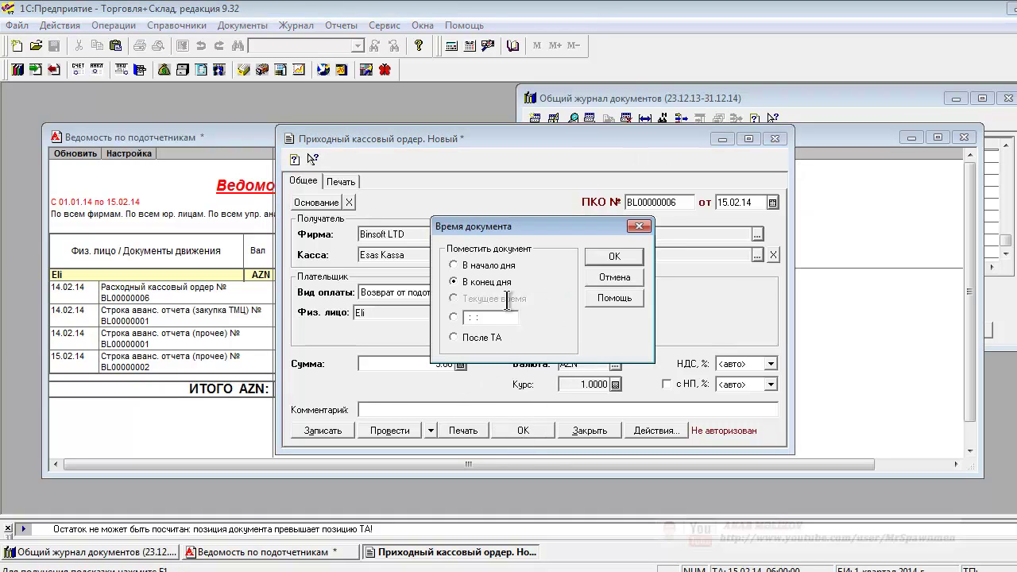
key(Up)
click(614, 256)
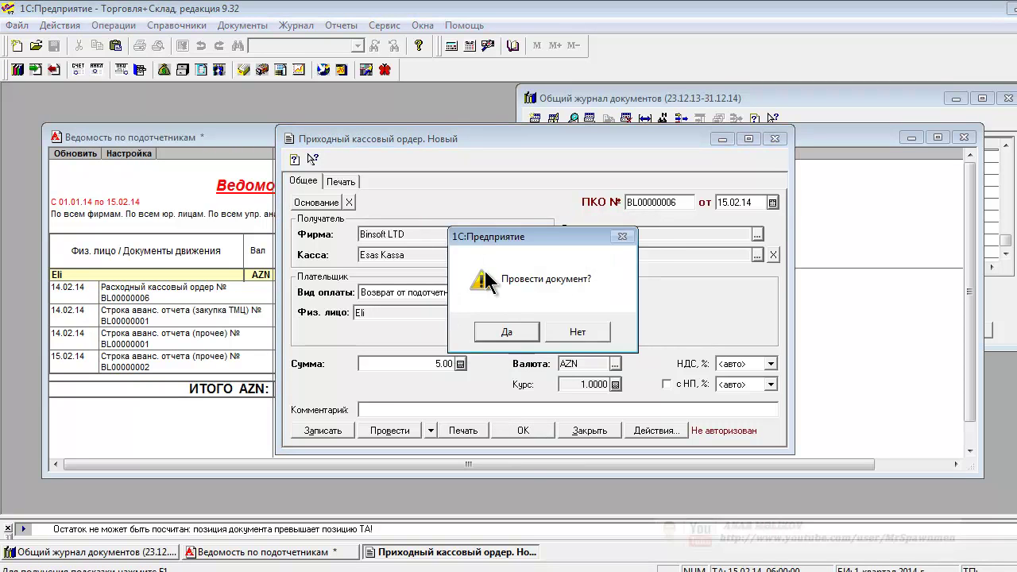
click(577, 333)
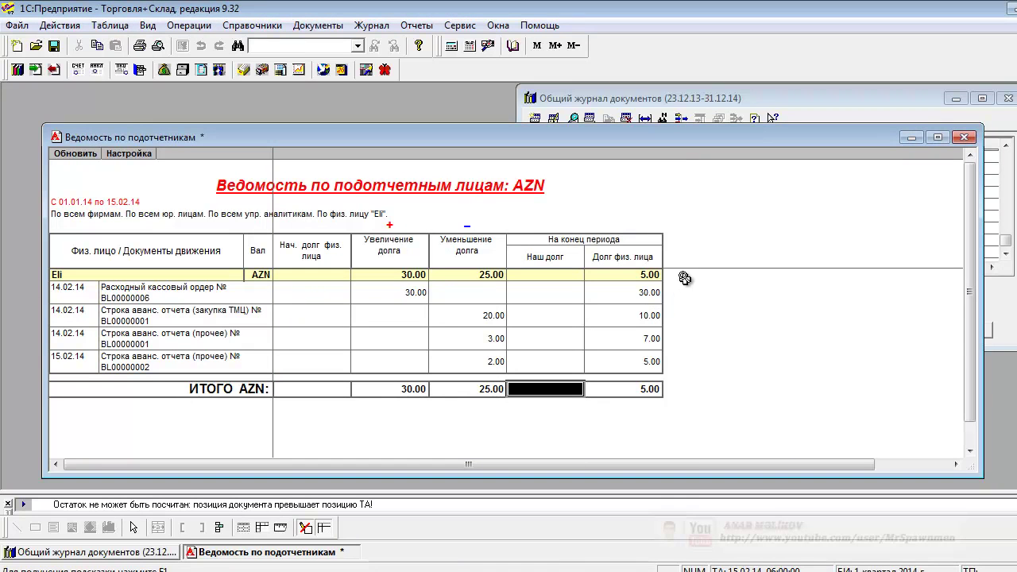
Minimize the statement, then open the 15.02.14 Приходный кассовый ордер from the general document journal and post it.
click(912, 137)
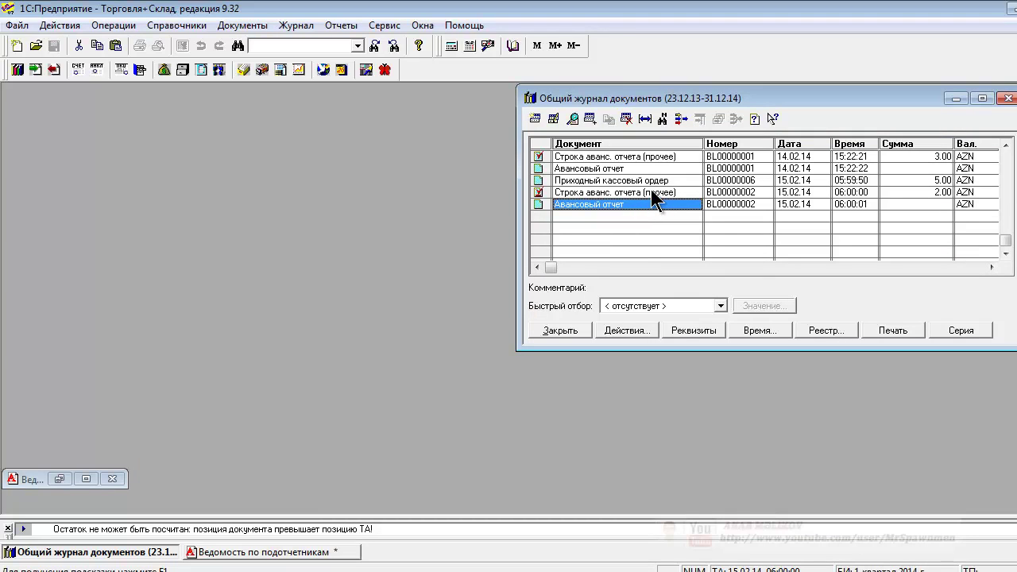
click(655, 181)
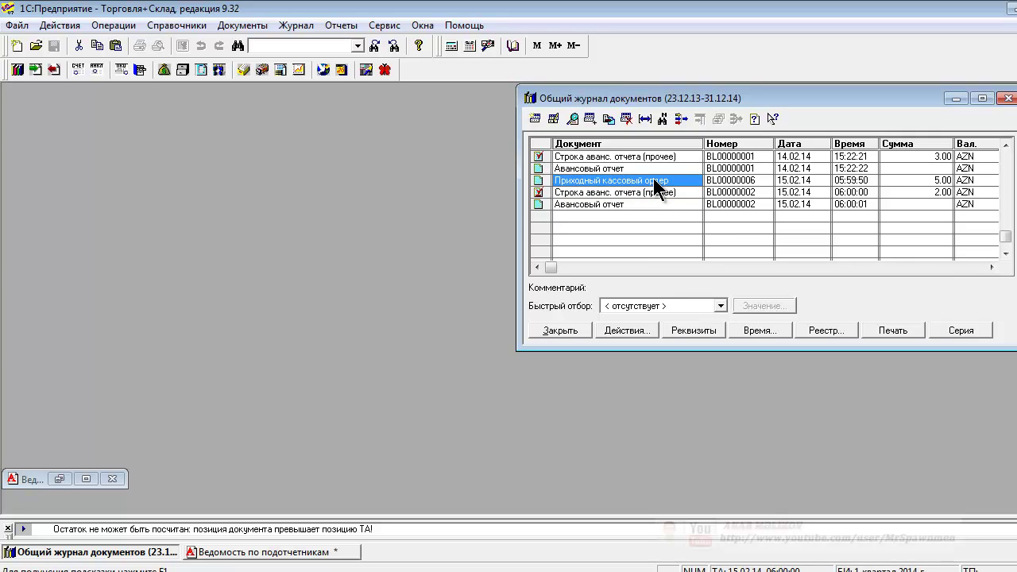
double_click(653, 181)
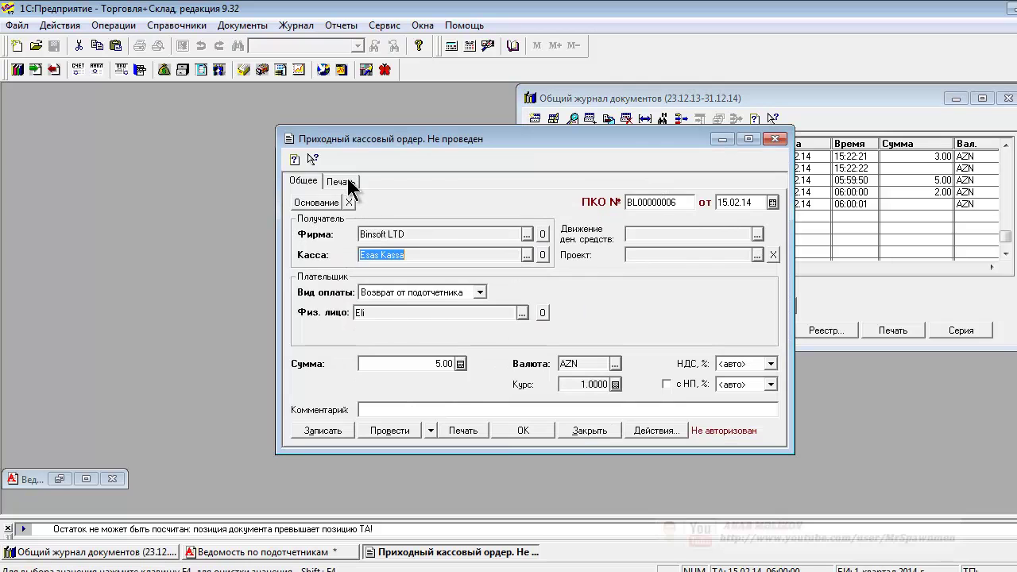
click(535, 426)
click(507, 334)
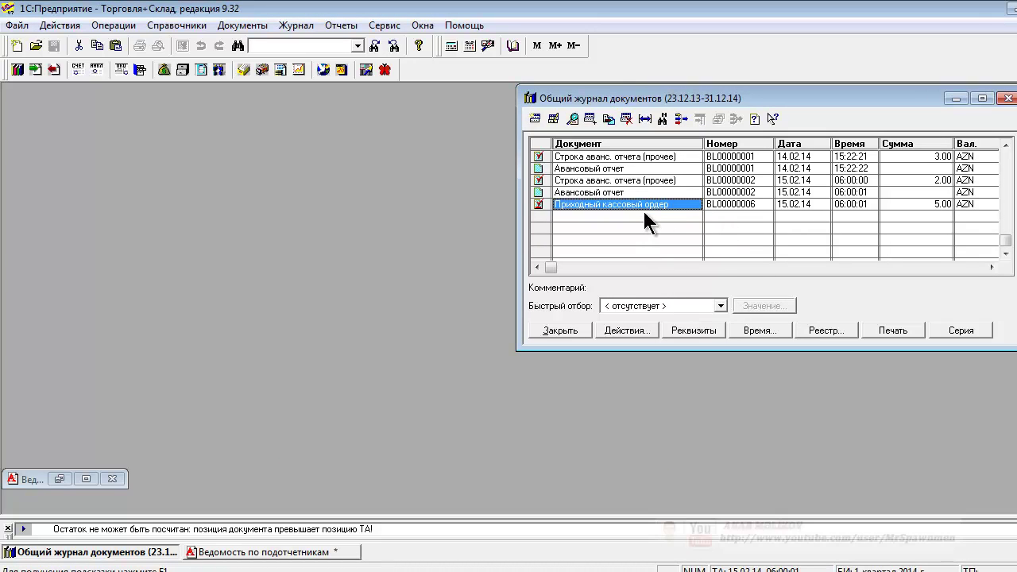
Restore the Ведомость по подотчетникам window, refresh the statement, and reposition it so all rows are in view.
click(247, 552)
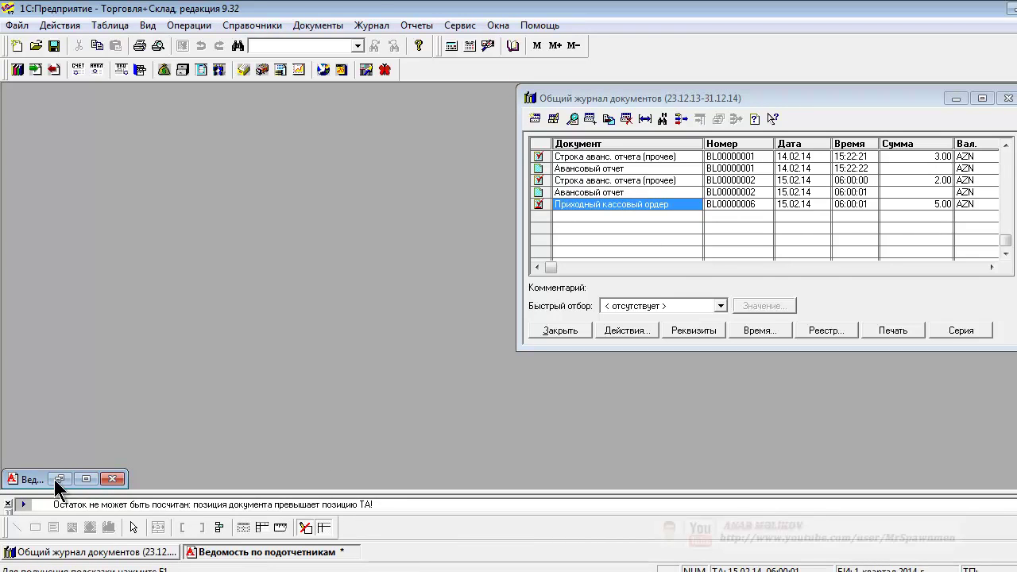
click(86, 479)
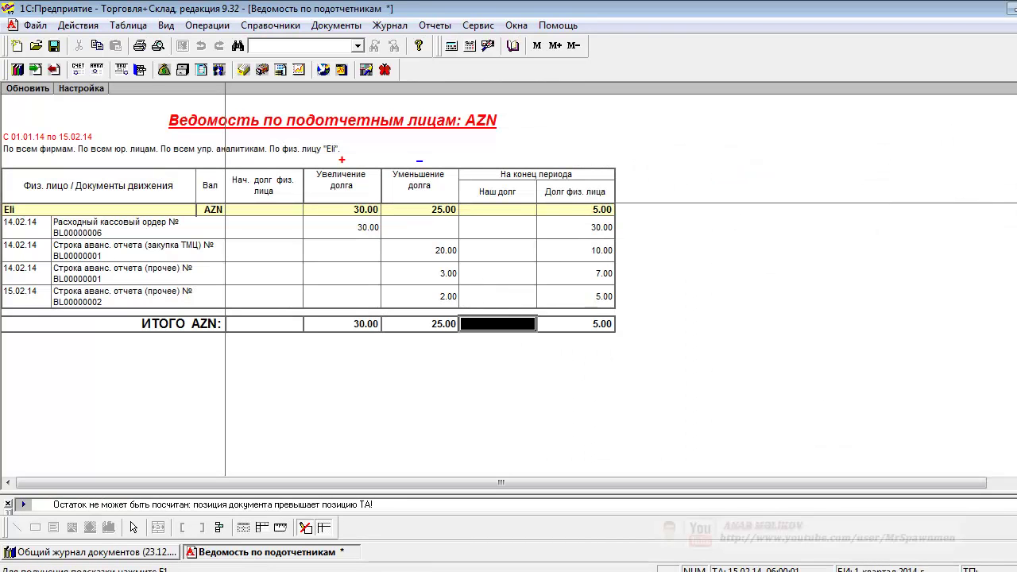
key(ctrl+F5)
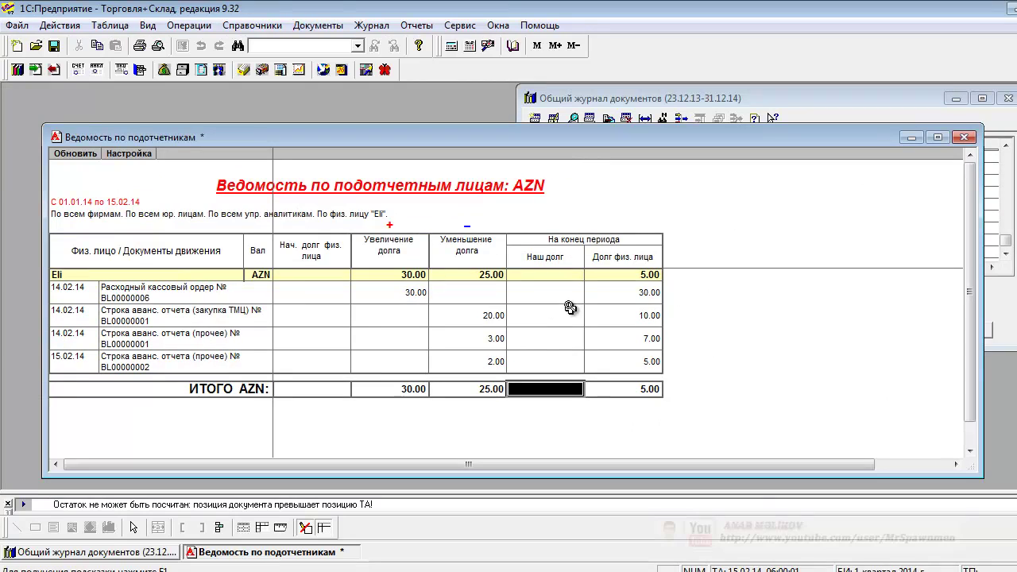
click(80, 156)
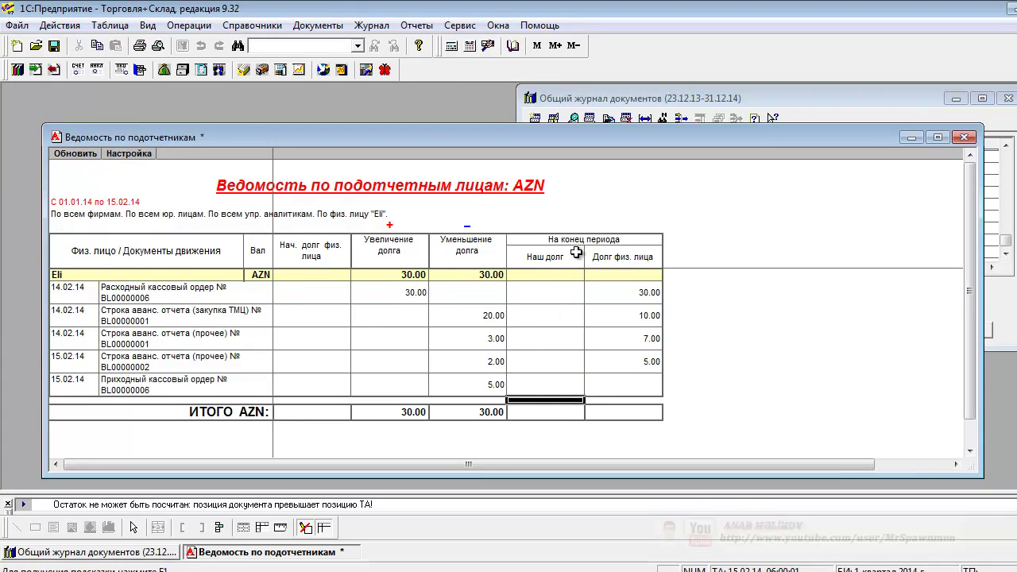
drag(557, 137, 542, 102)
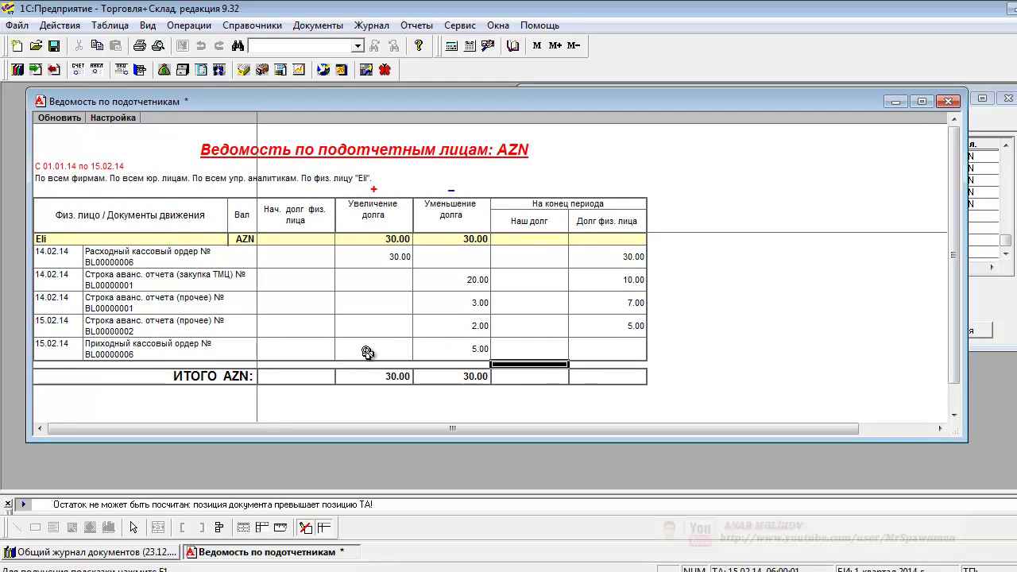
Review the Приходный кассовый ордер behind the statement's last row, and close both the document and the statement.
click(144, 350)
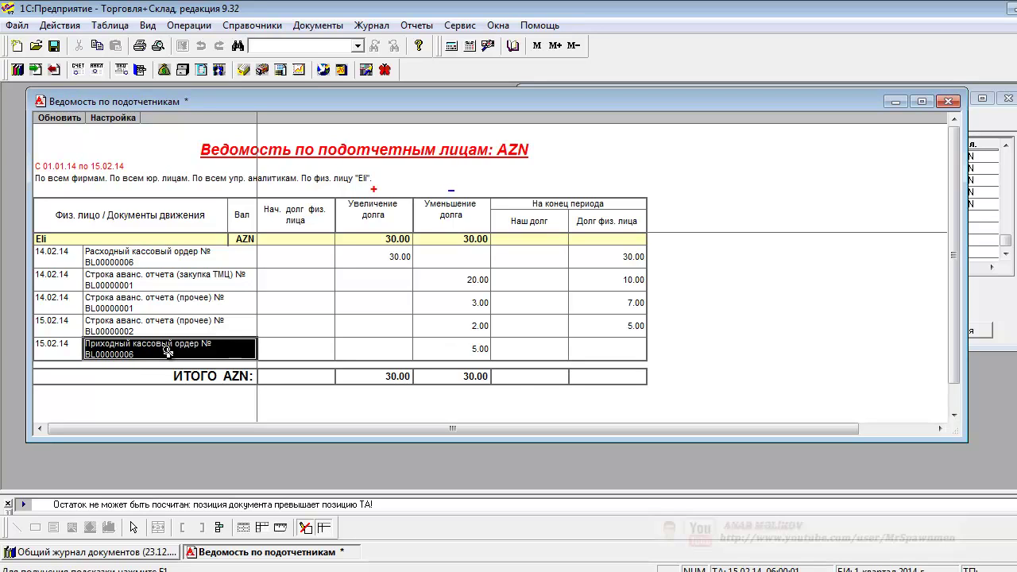
double_click(490, 350)
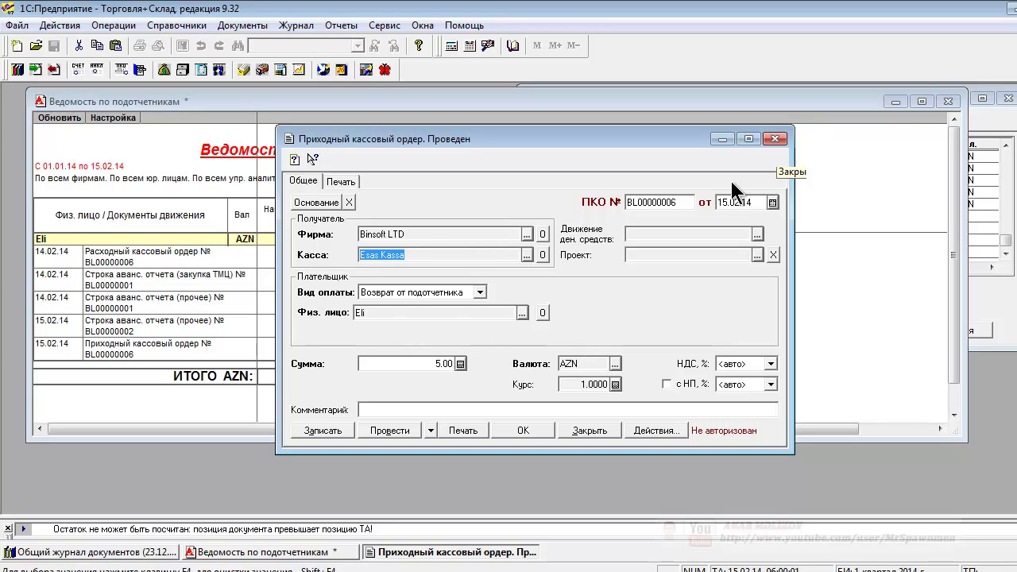
click(776, 140)
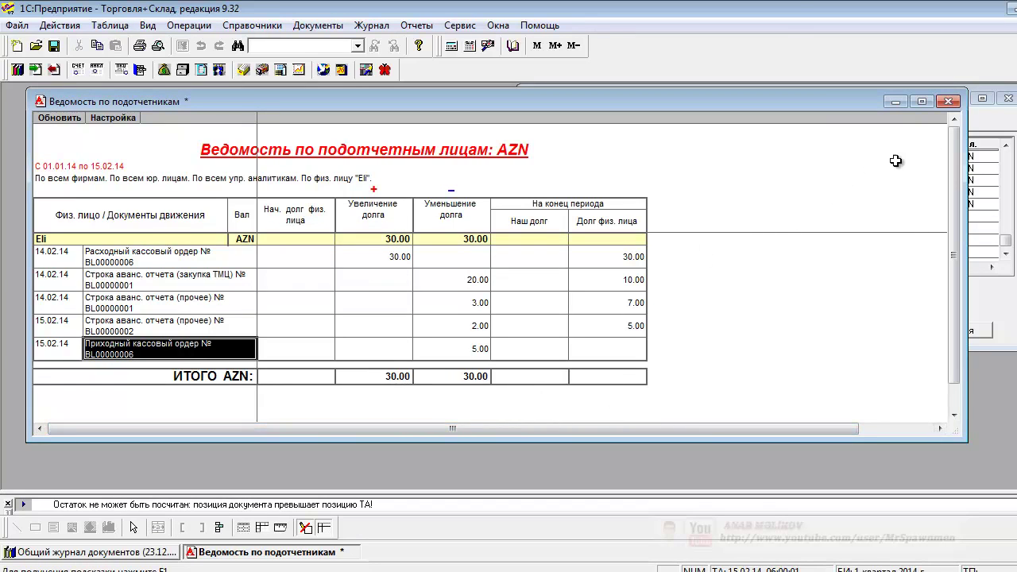
click(948, 101)
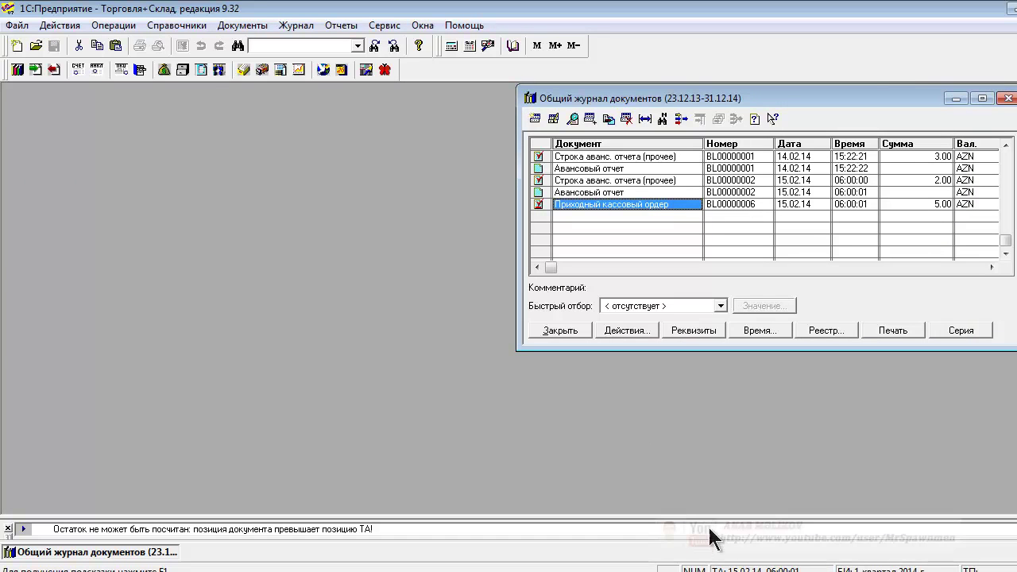